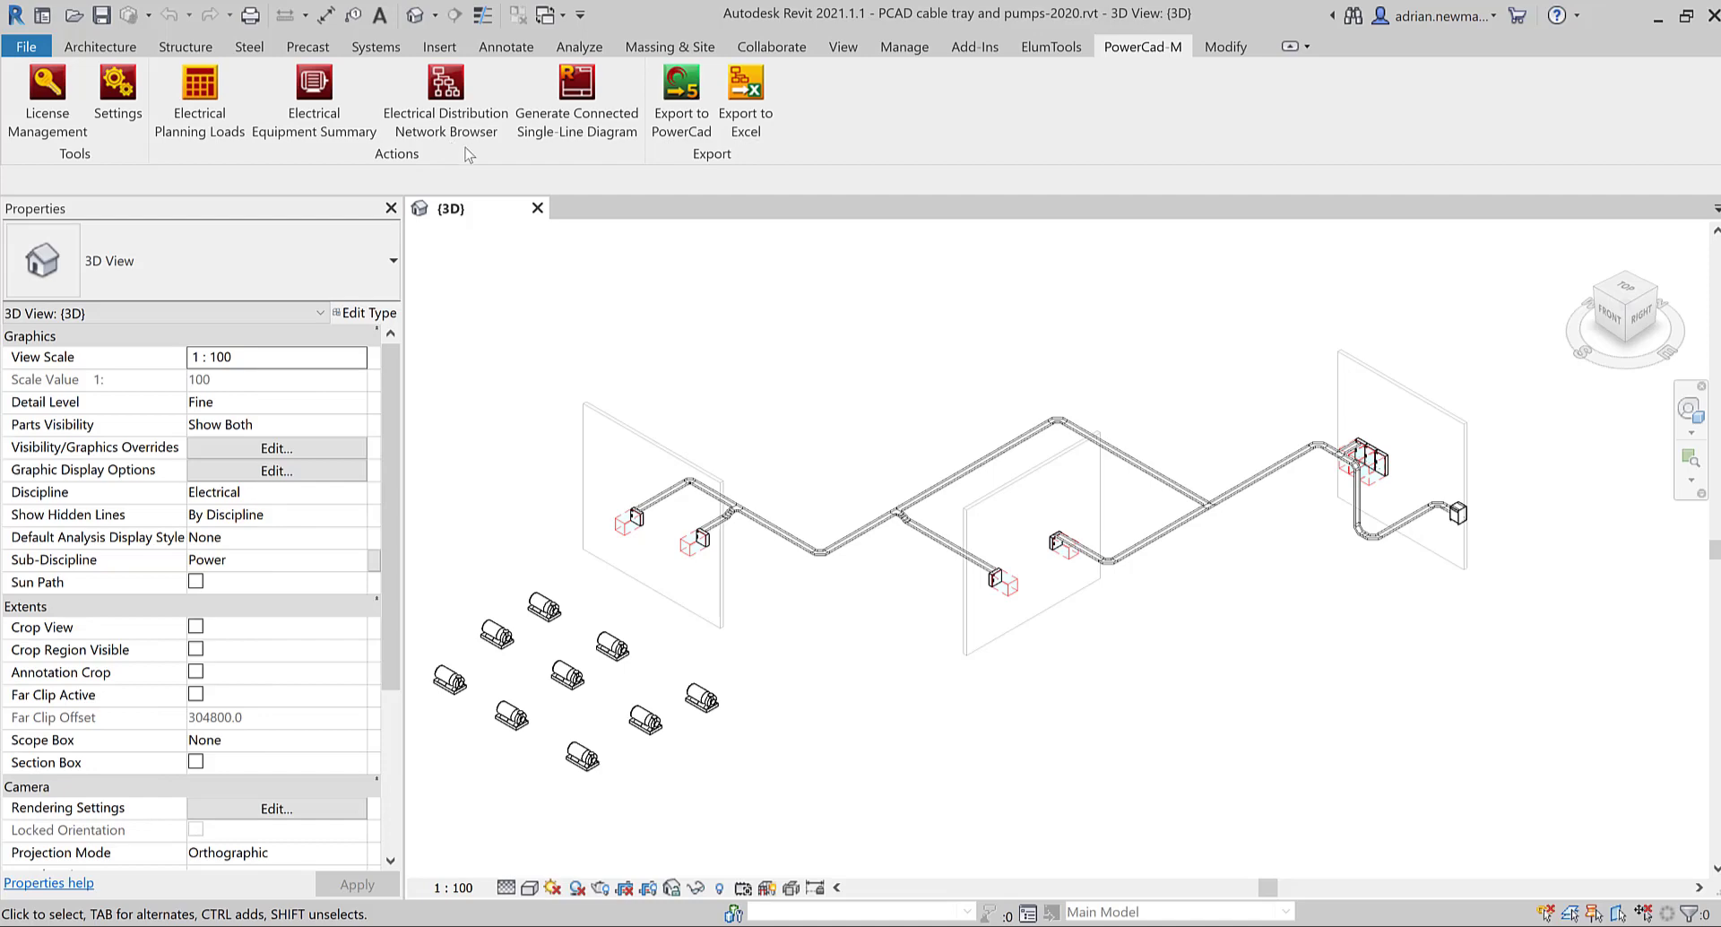
Open the Electrical Distribution Network Browser and resize its window and panes to show the unconnected equipment alongside the 3D model
click(455, 126)
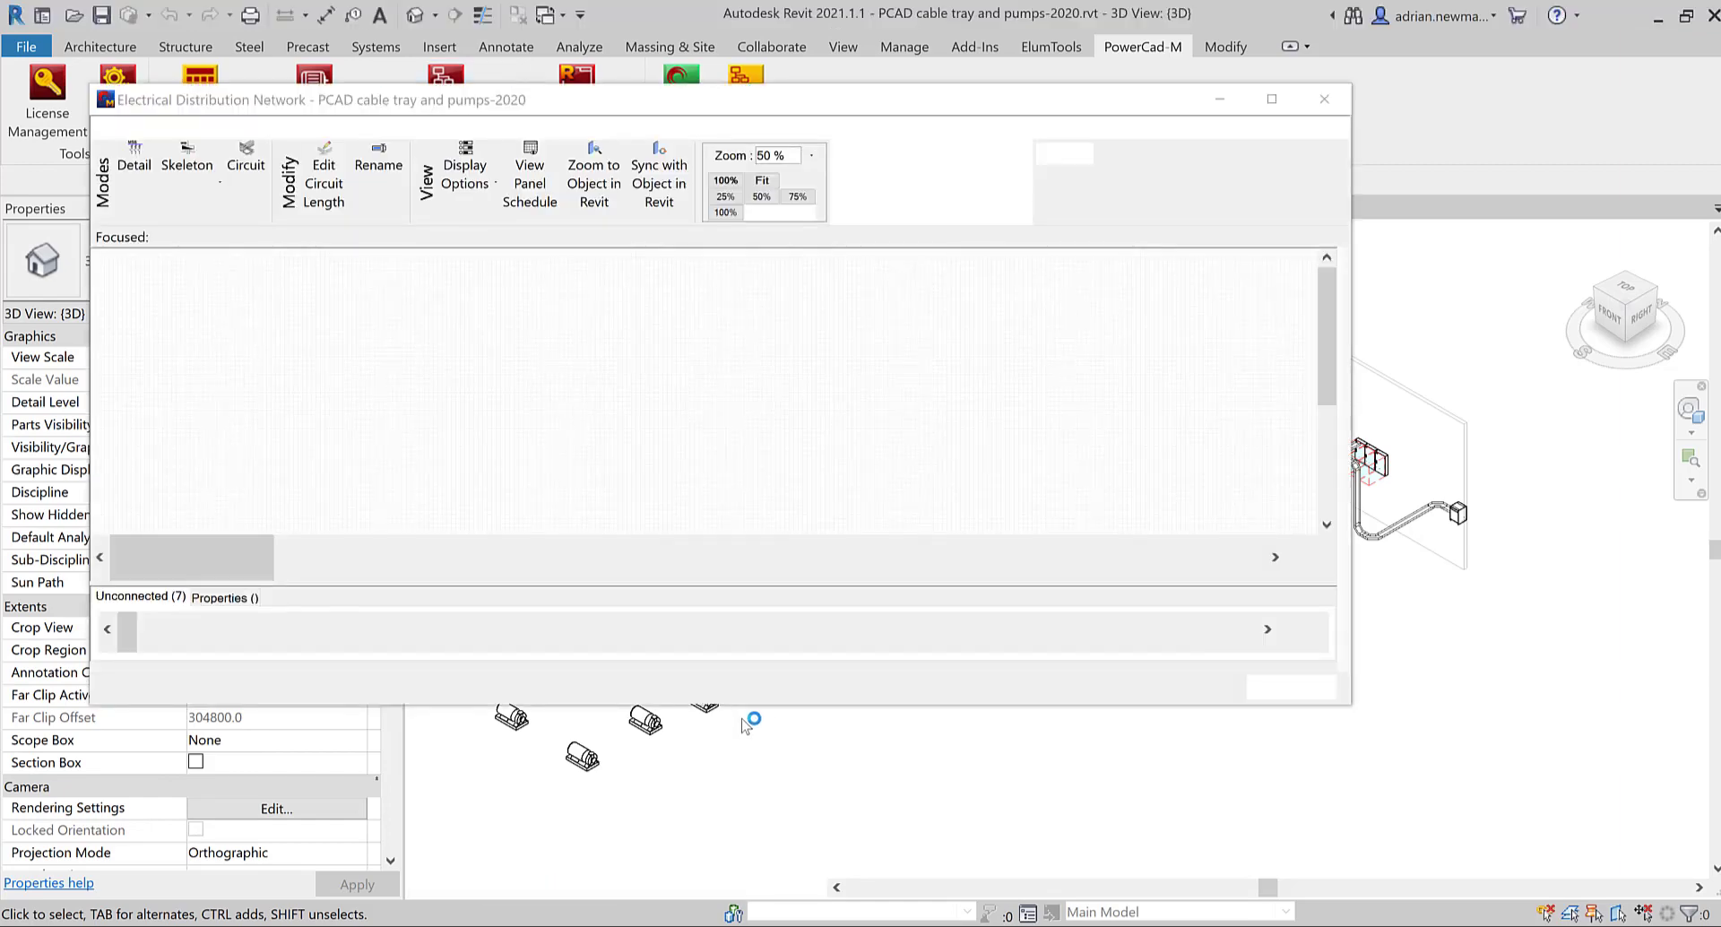
drag(742, 706, 722, 871)
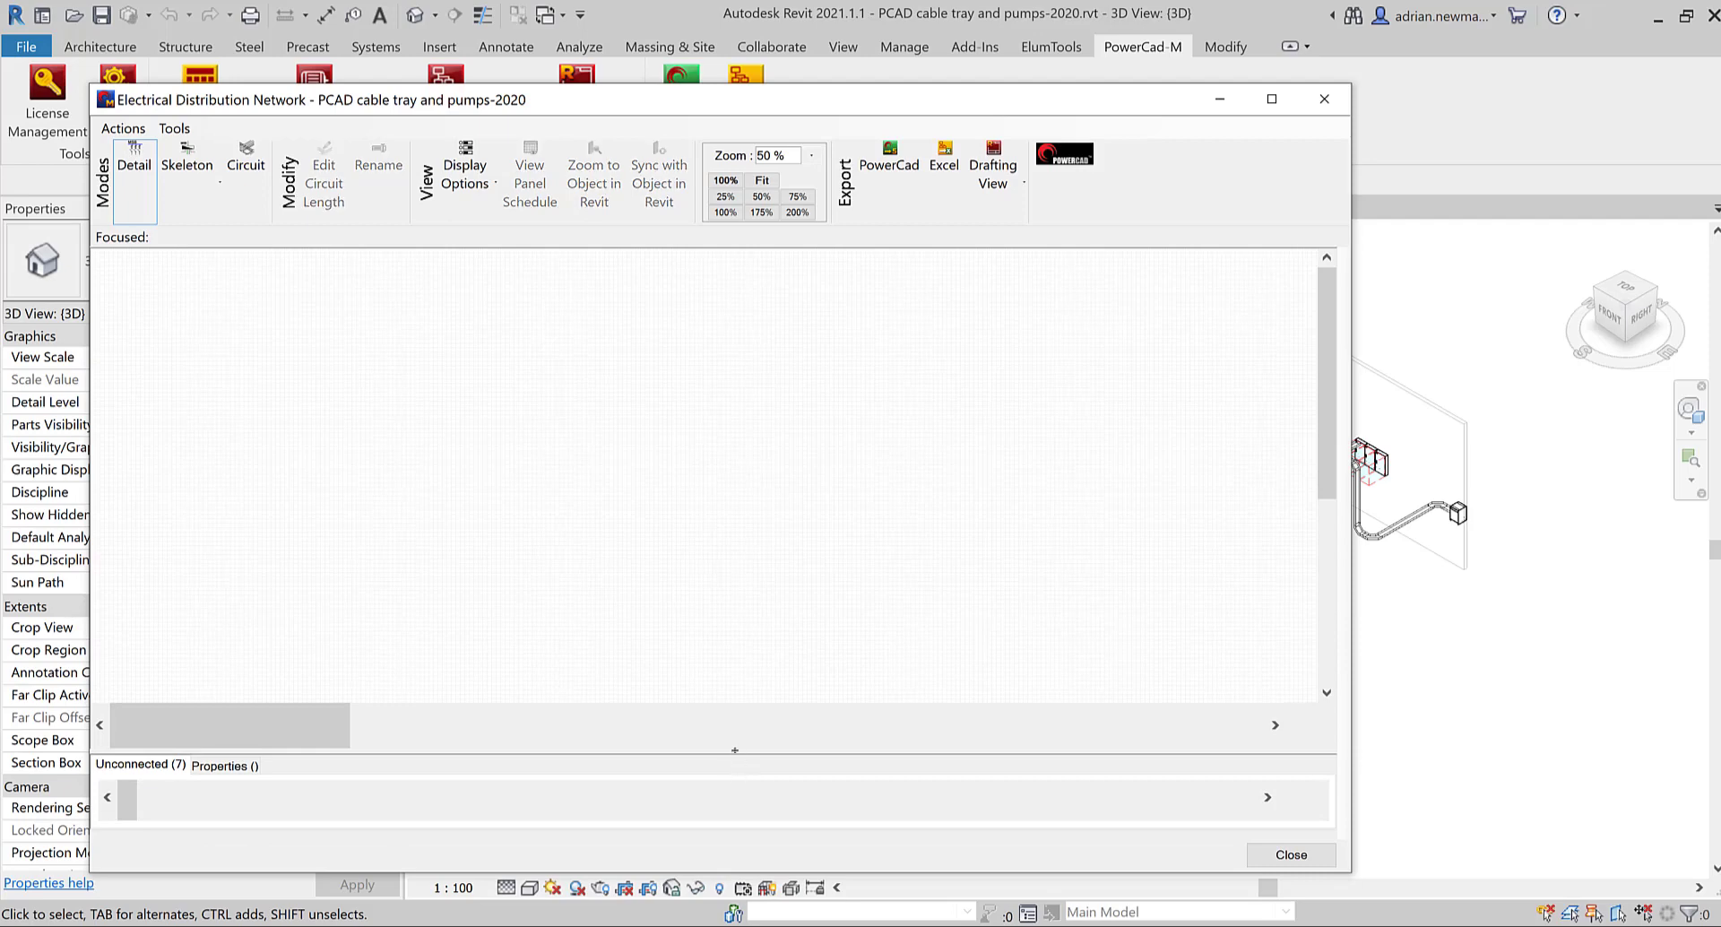
drag(734, 751, 749, 638)
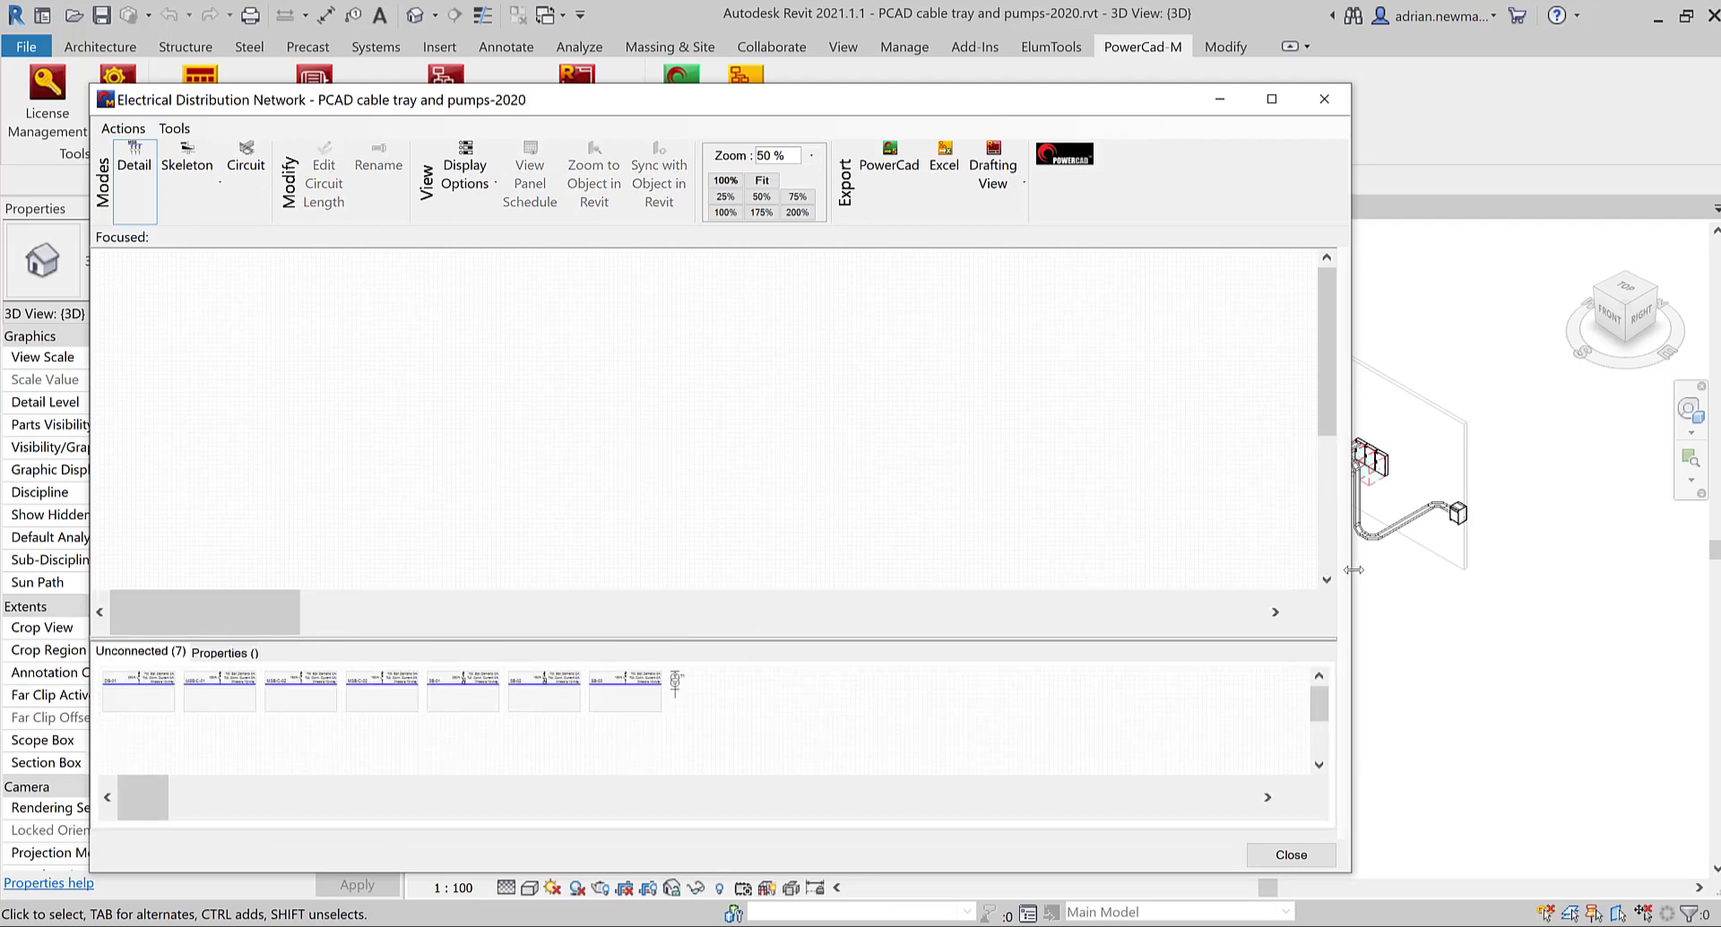
drag(1247, 570, 814, 561)
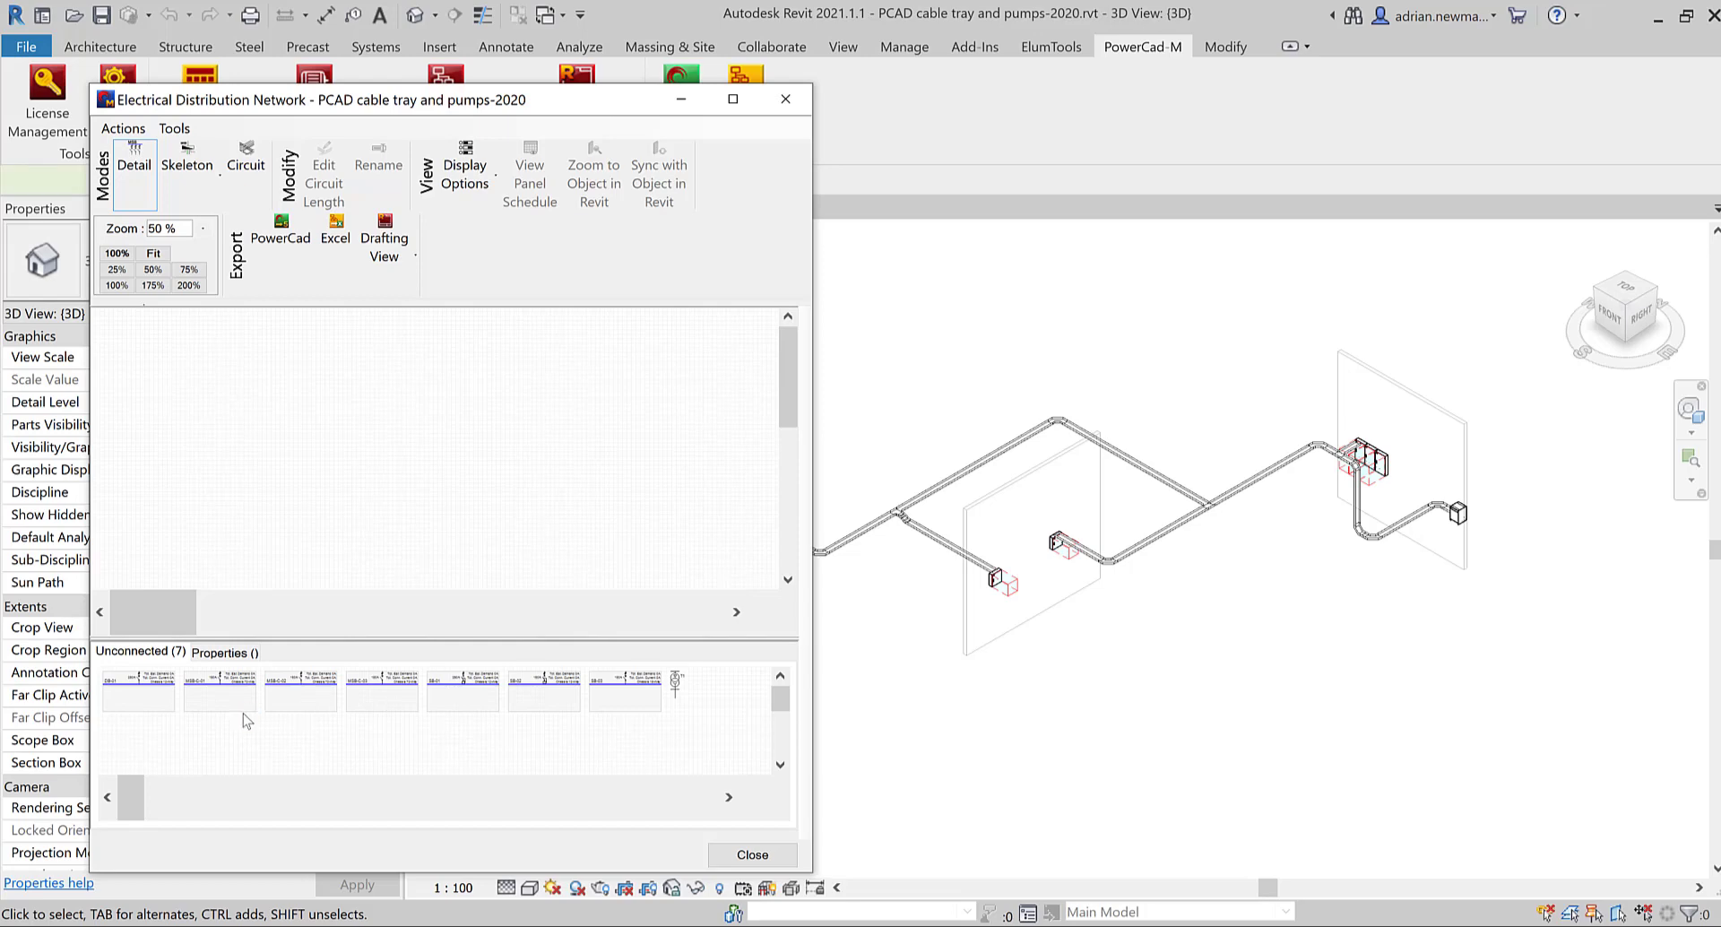
Place transformer T1 in the distribution network and connect panelboard MSB-C-01 to it
click(238, 708)
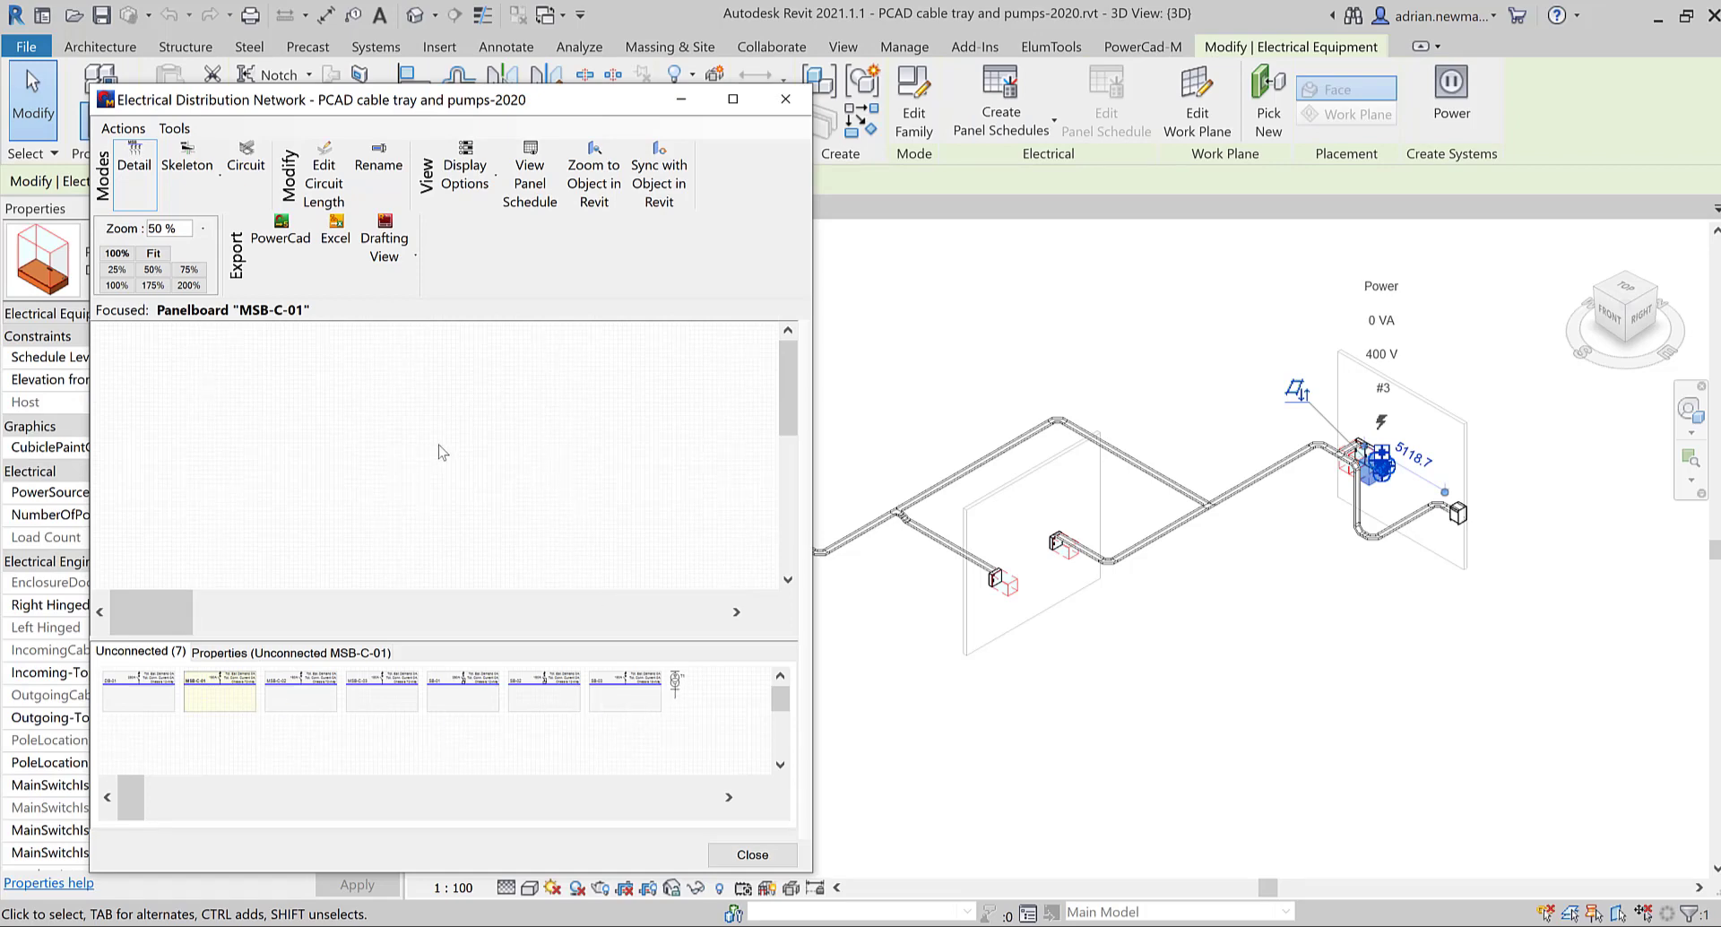
click(676, 684)
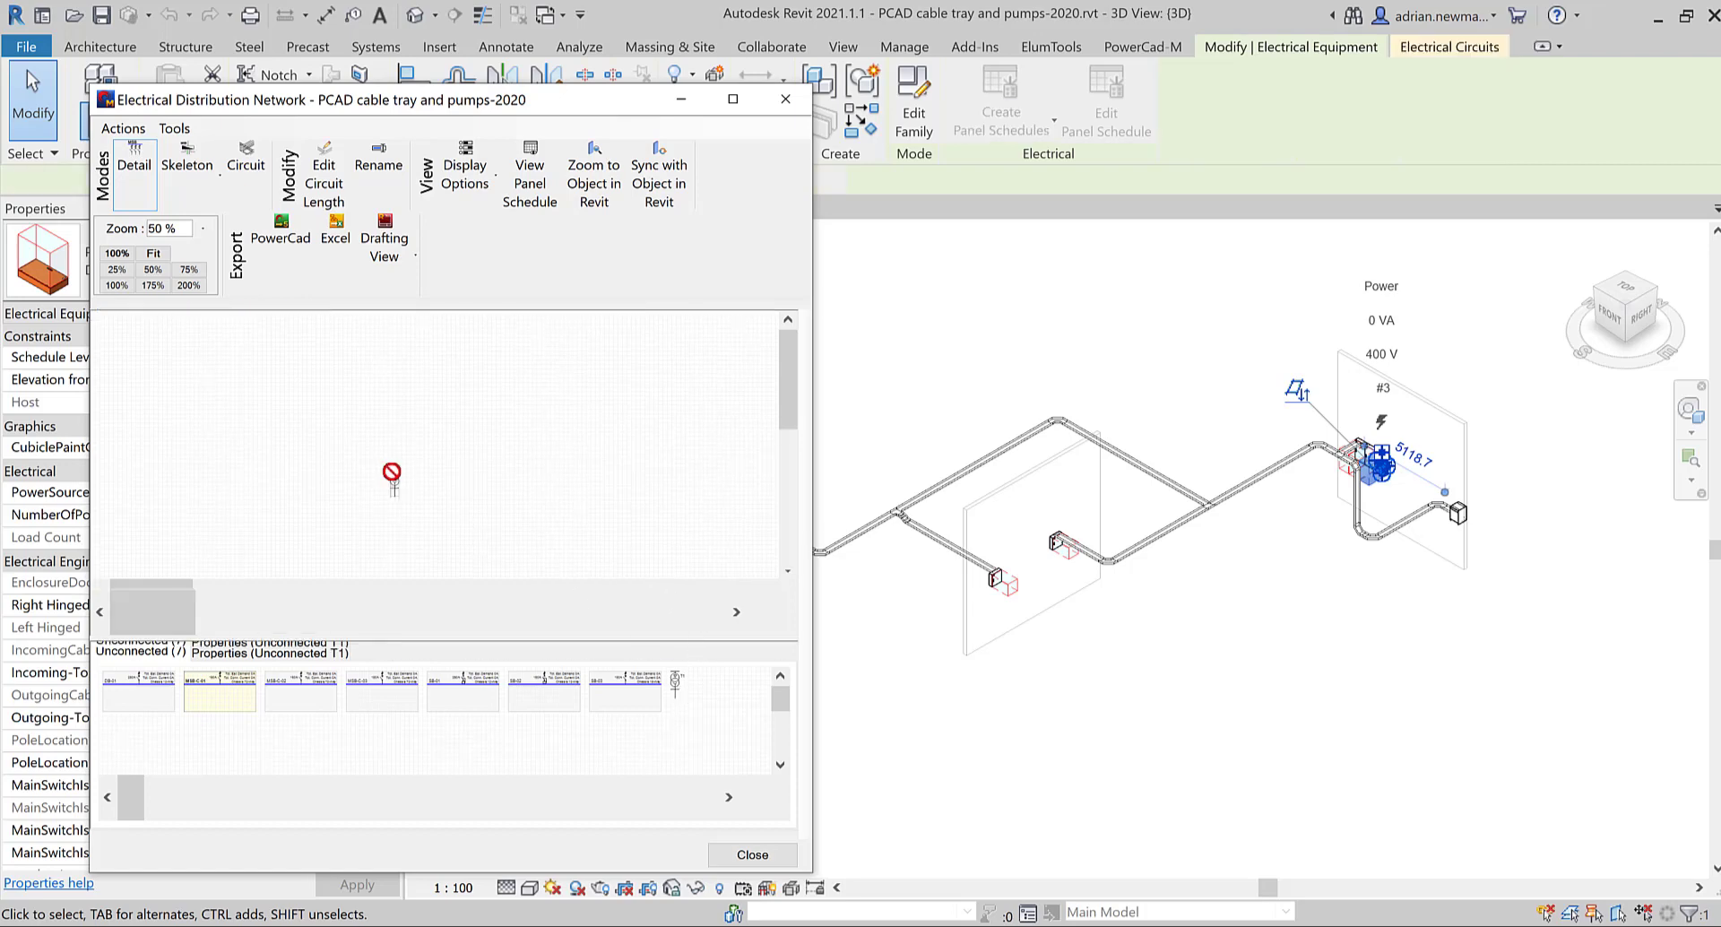
drag(392, 472, 384, 468)
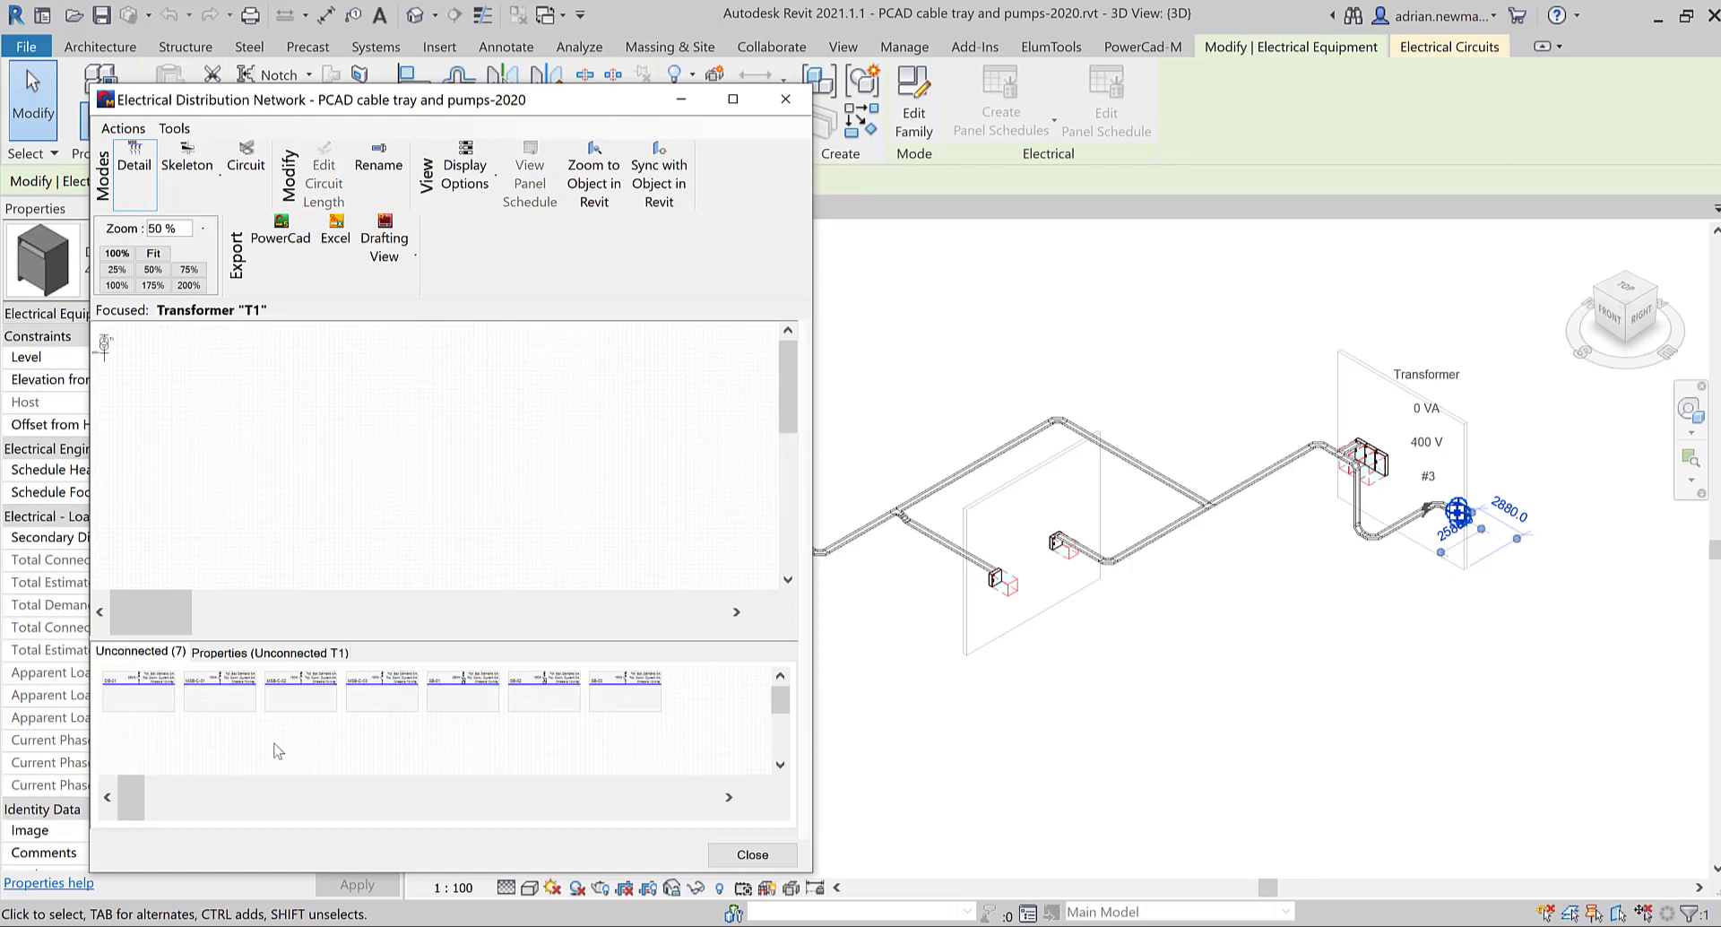
click(224, 701)
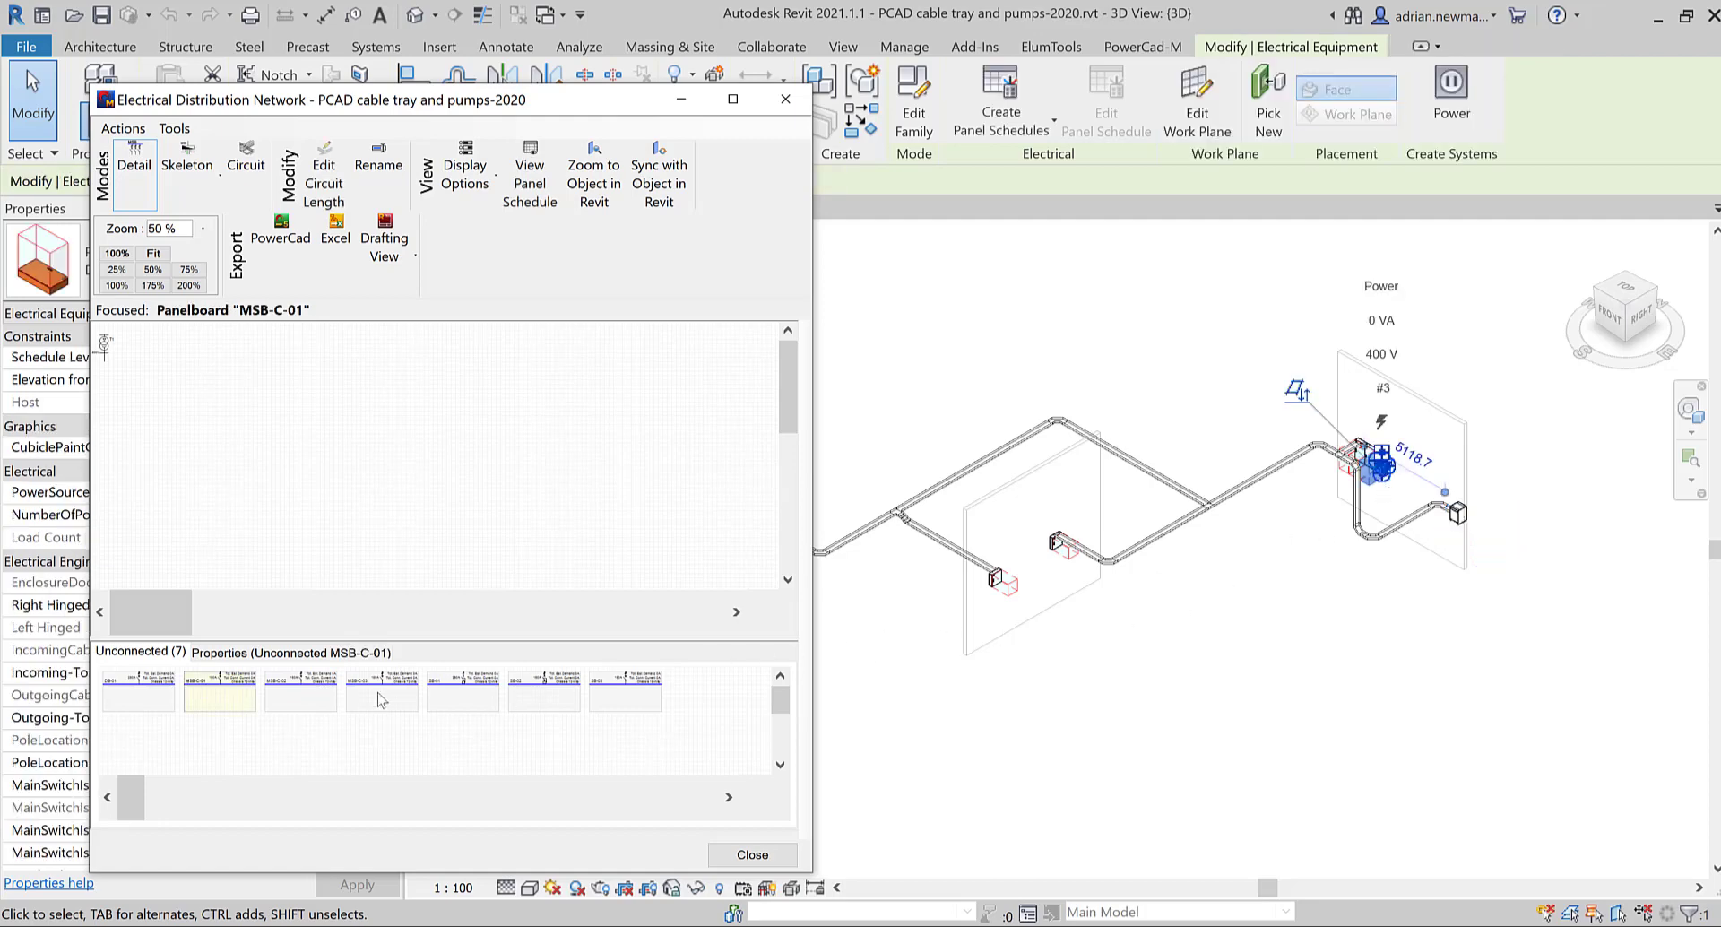
drag(215, 713, 112, 351)
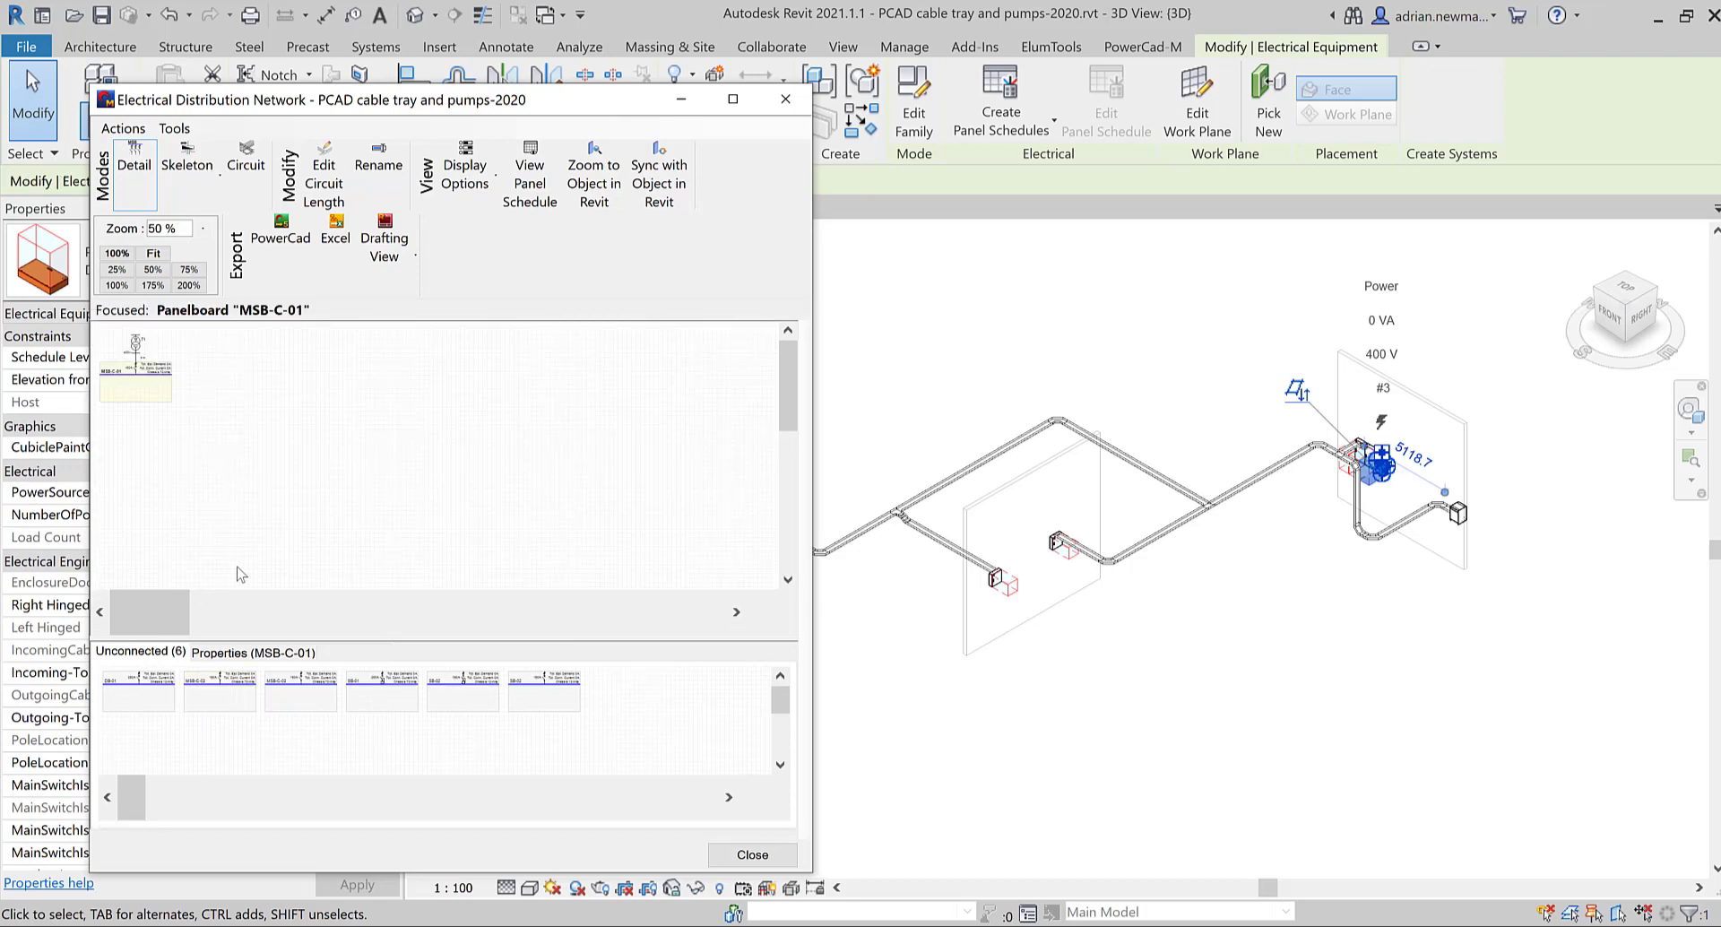
Connect the unconnected panelboards MSB-C-02 and MSB-C-03 to MSB-C-01 in the network diagram
click(229, 707)
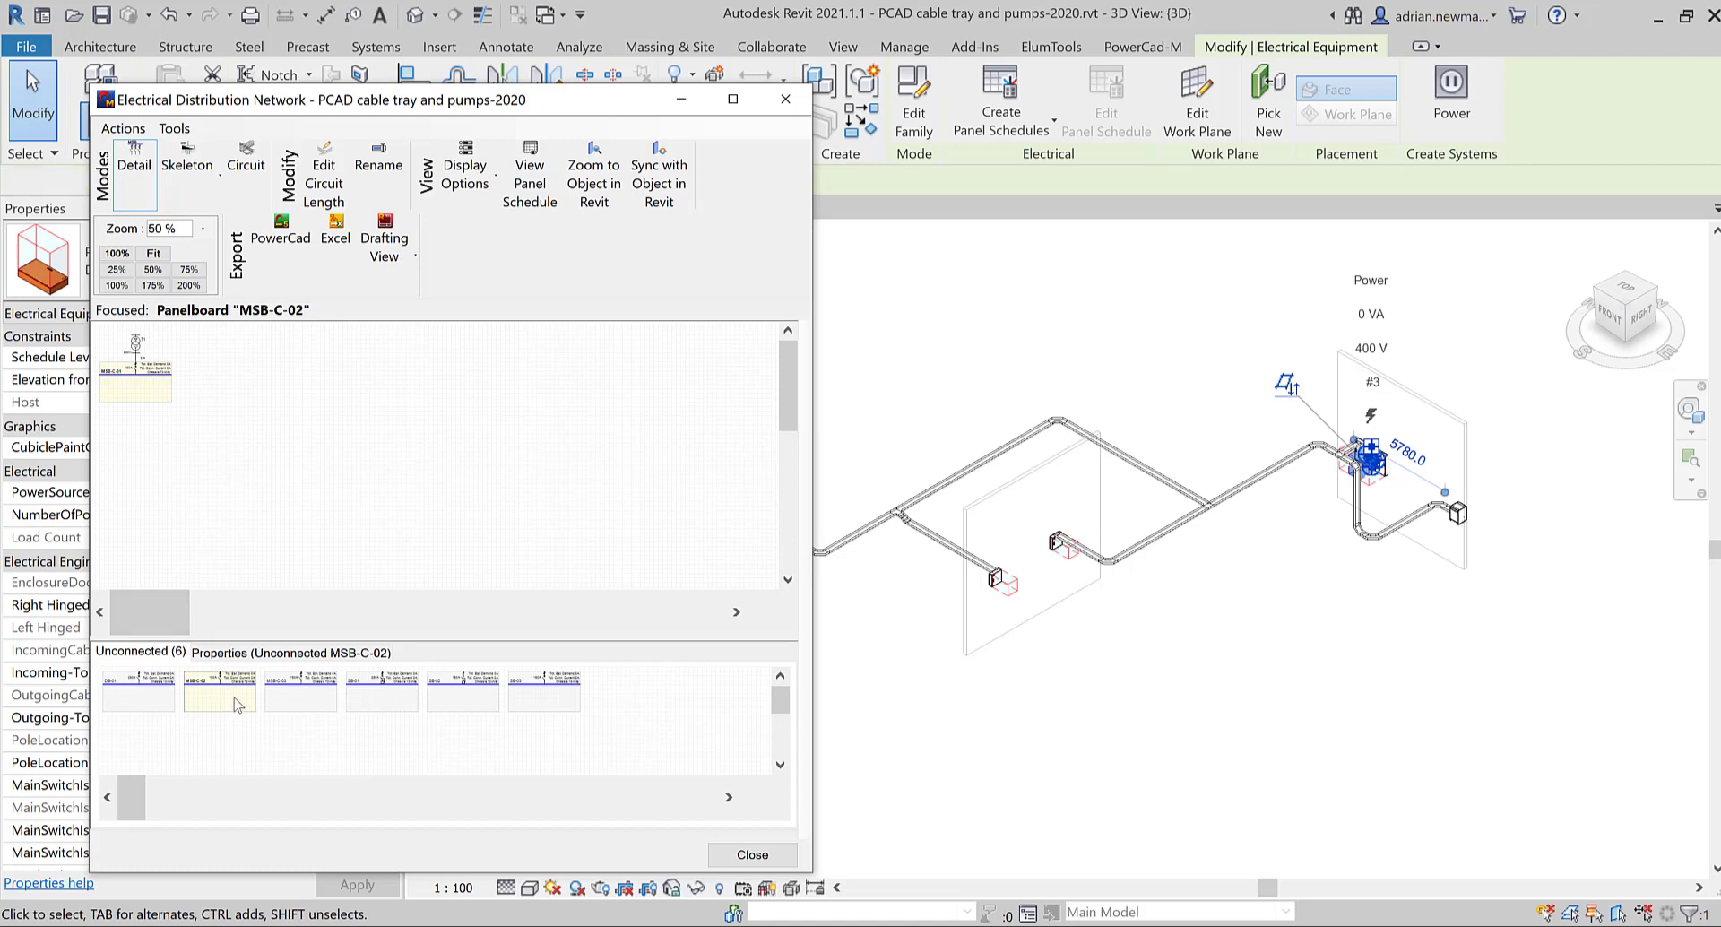
drag(186, 668, 126, 380)
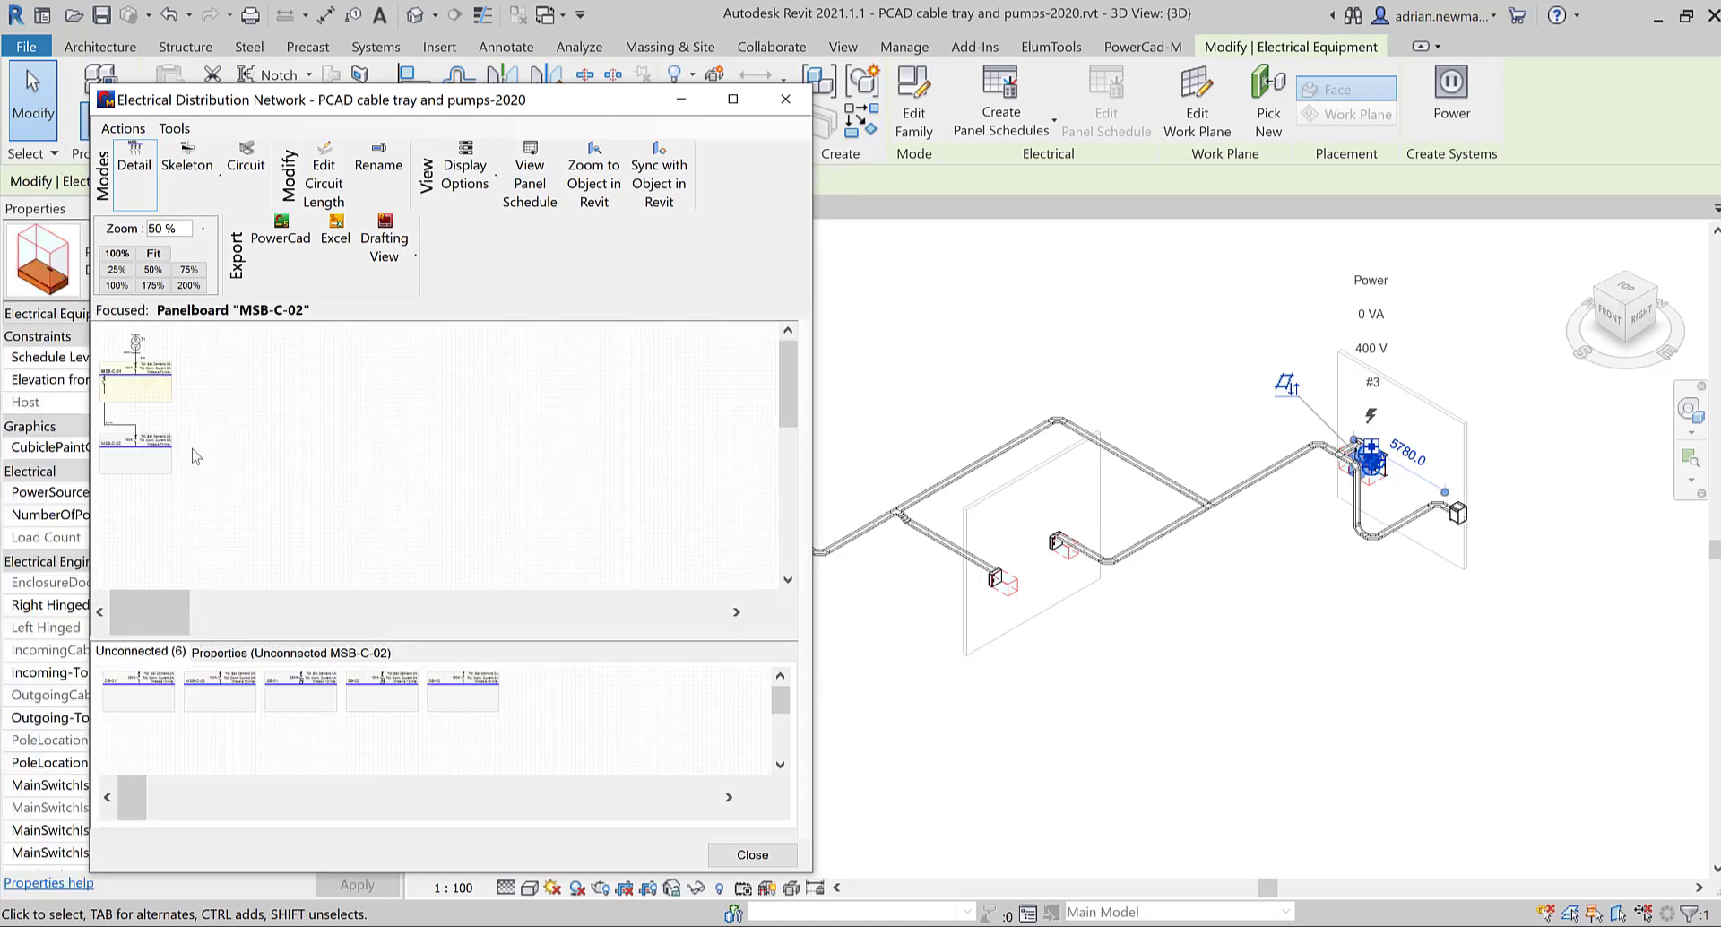
click(218, 690)
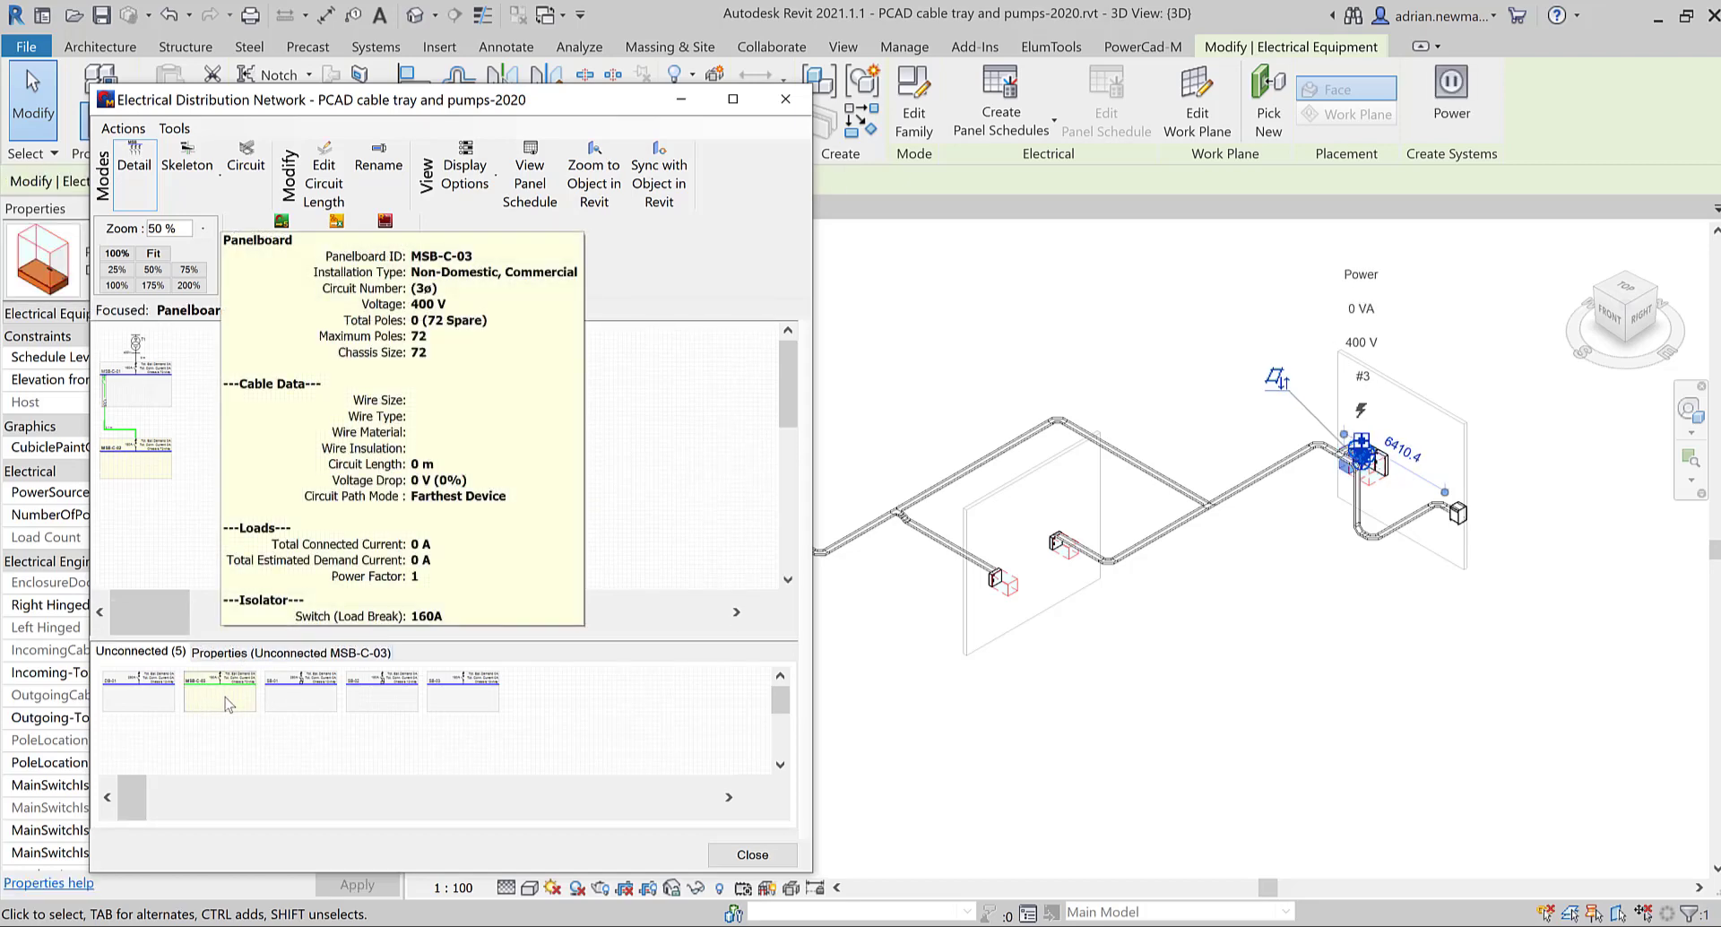
drag(192, 673, 159, 380)
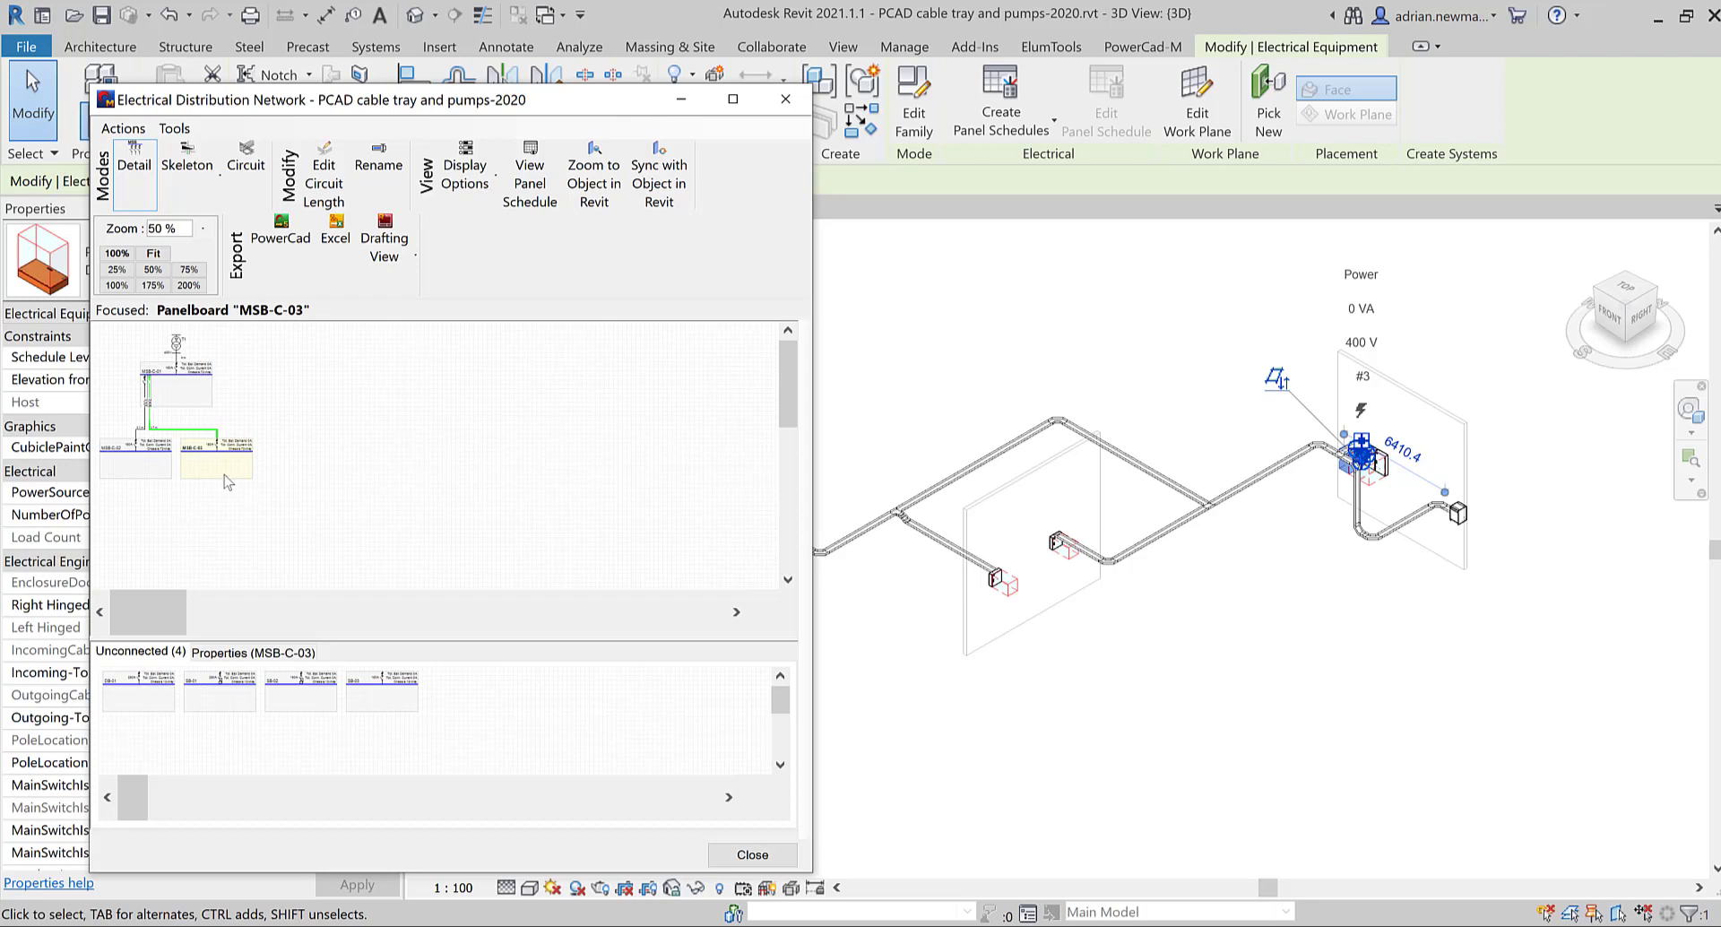
Set panelboard MSB-C-03's function to Split Bus and its protective device manufacturer to Schneider
mouse_move(229, 475)
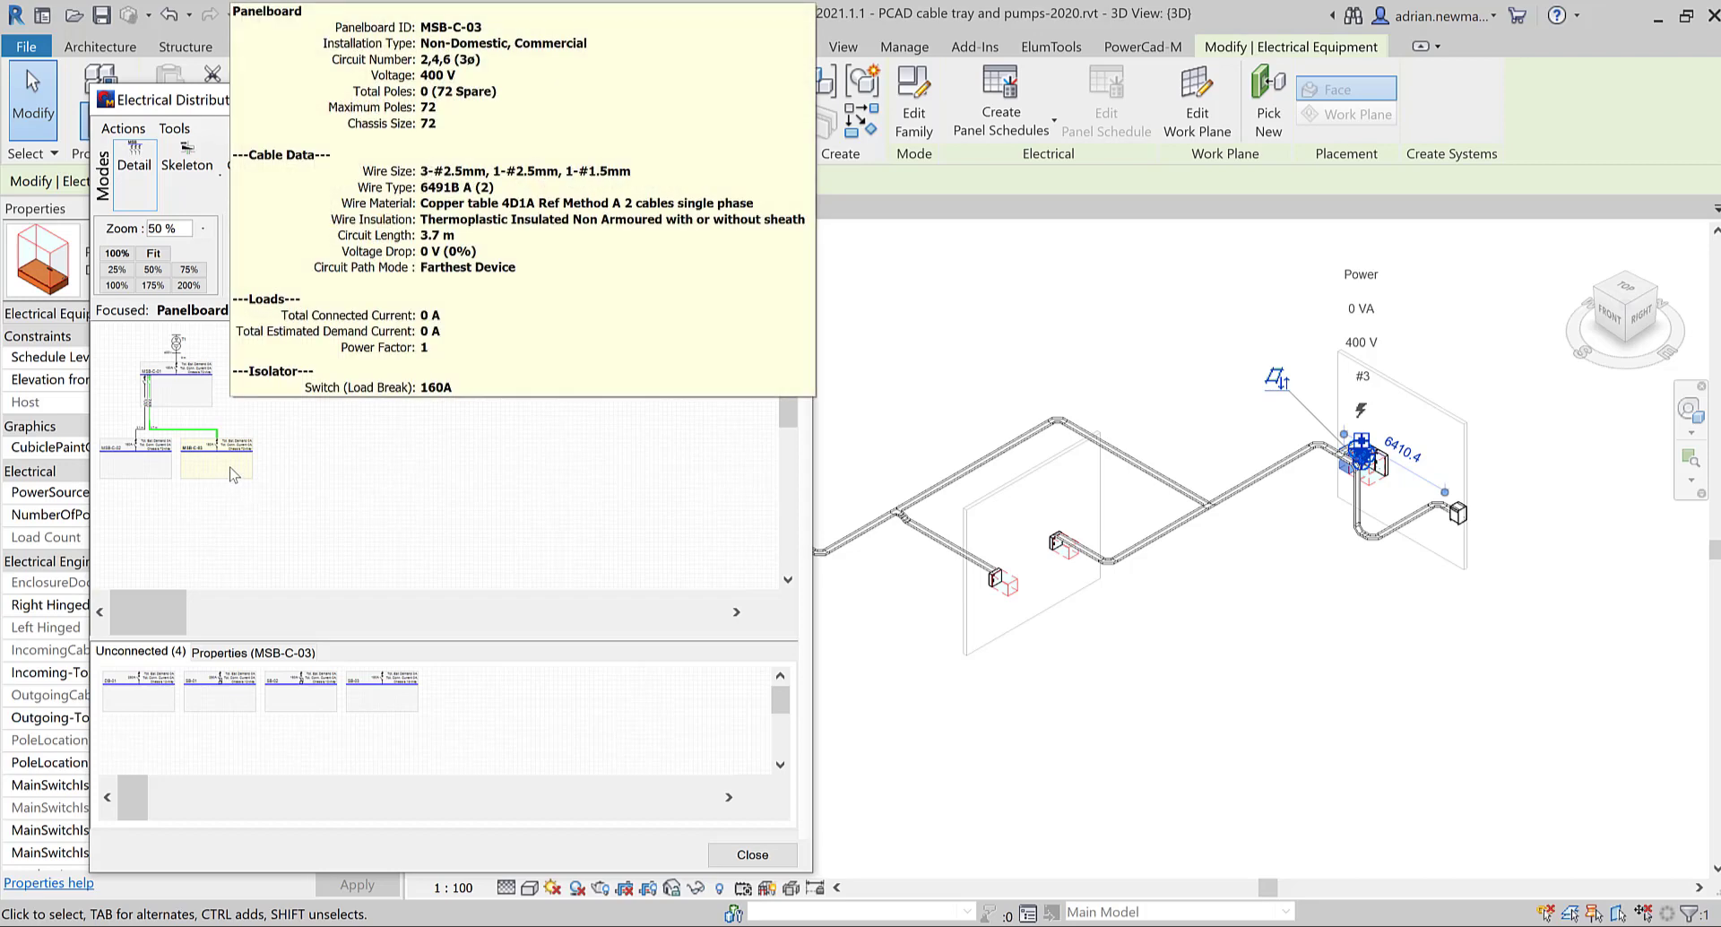
right_click(231, 467)
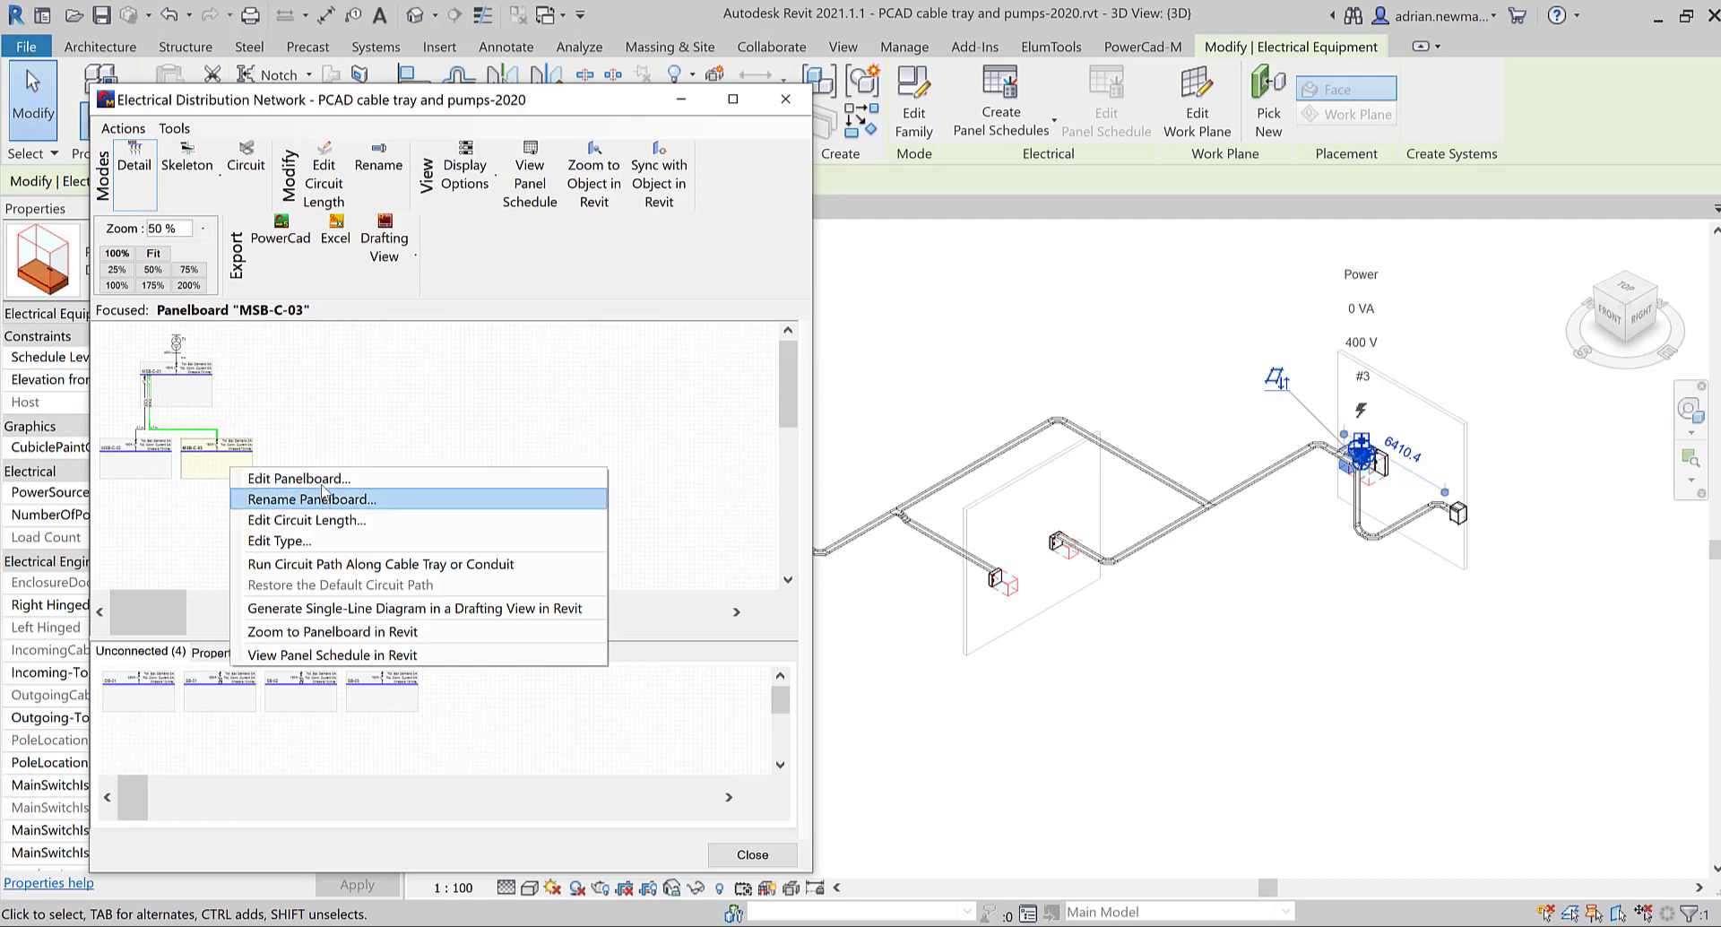
click(322, 498)
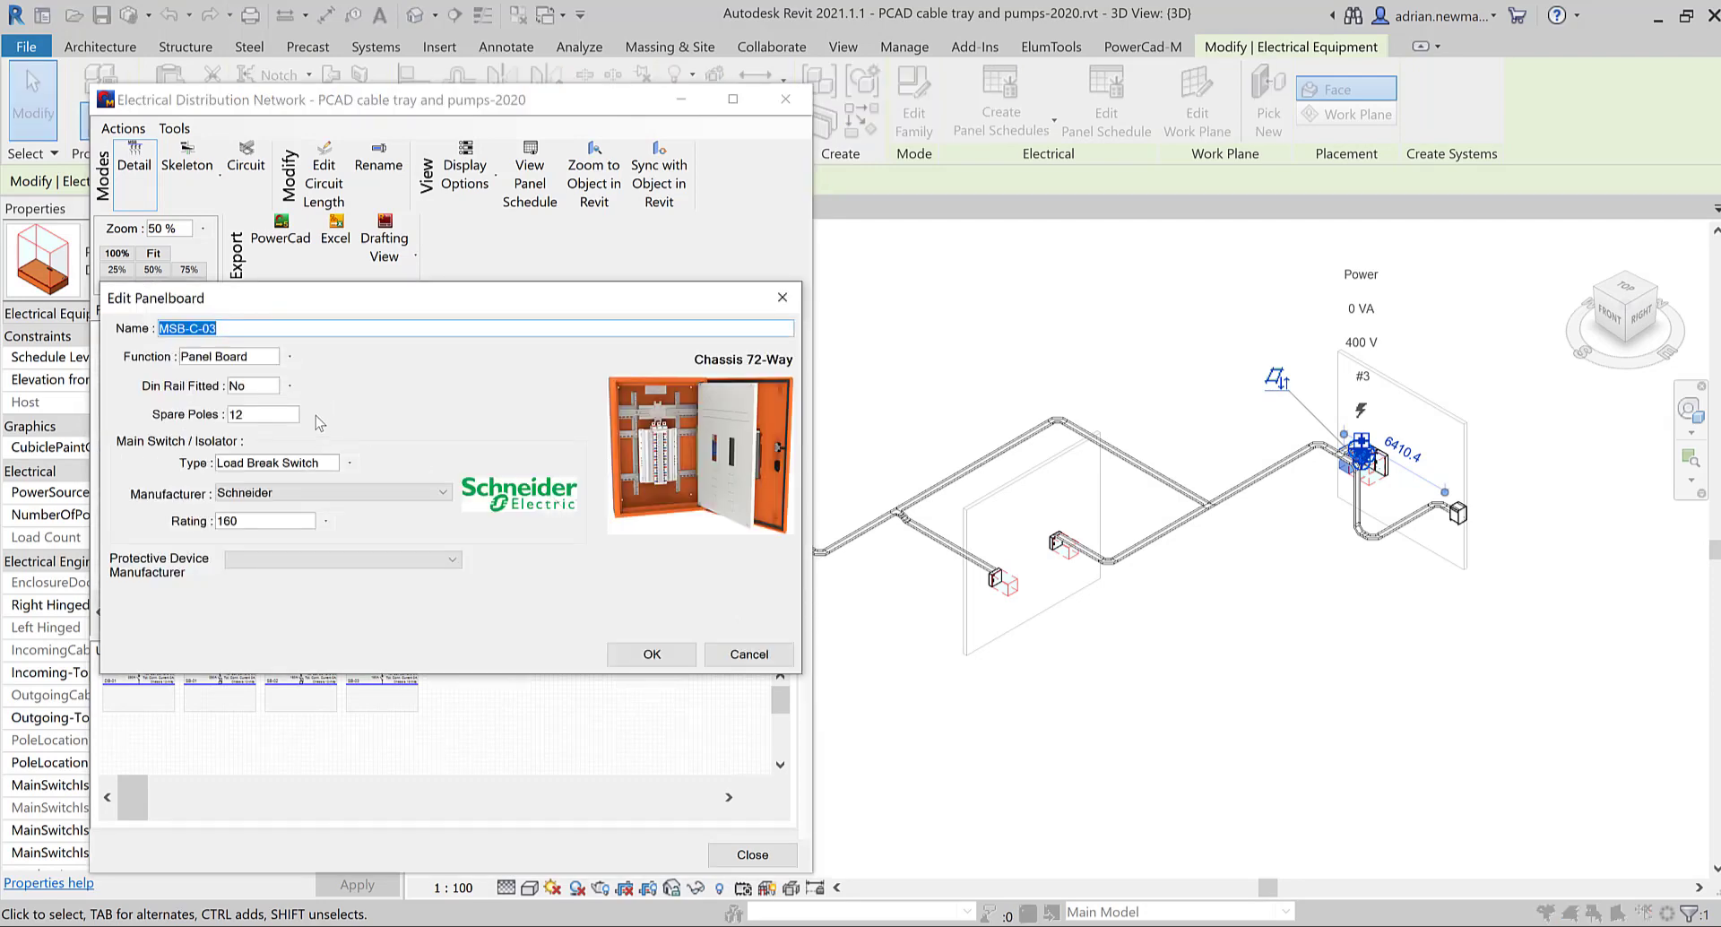
click(288, 358)
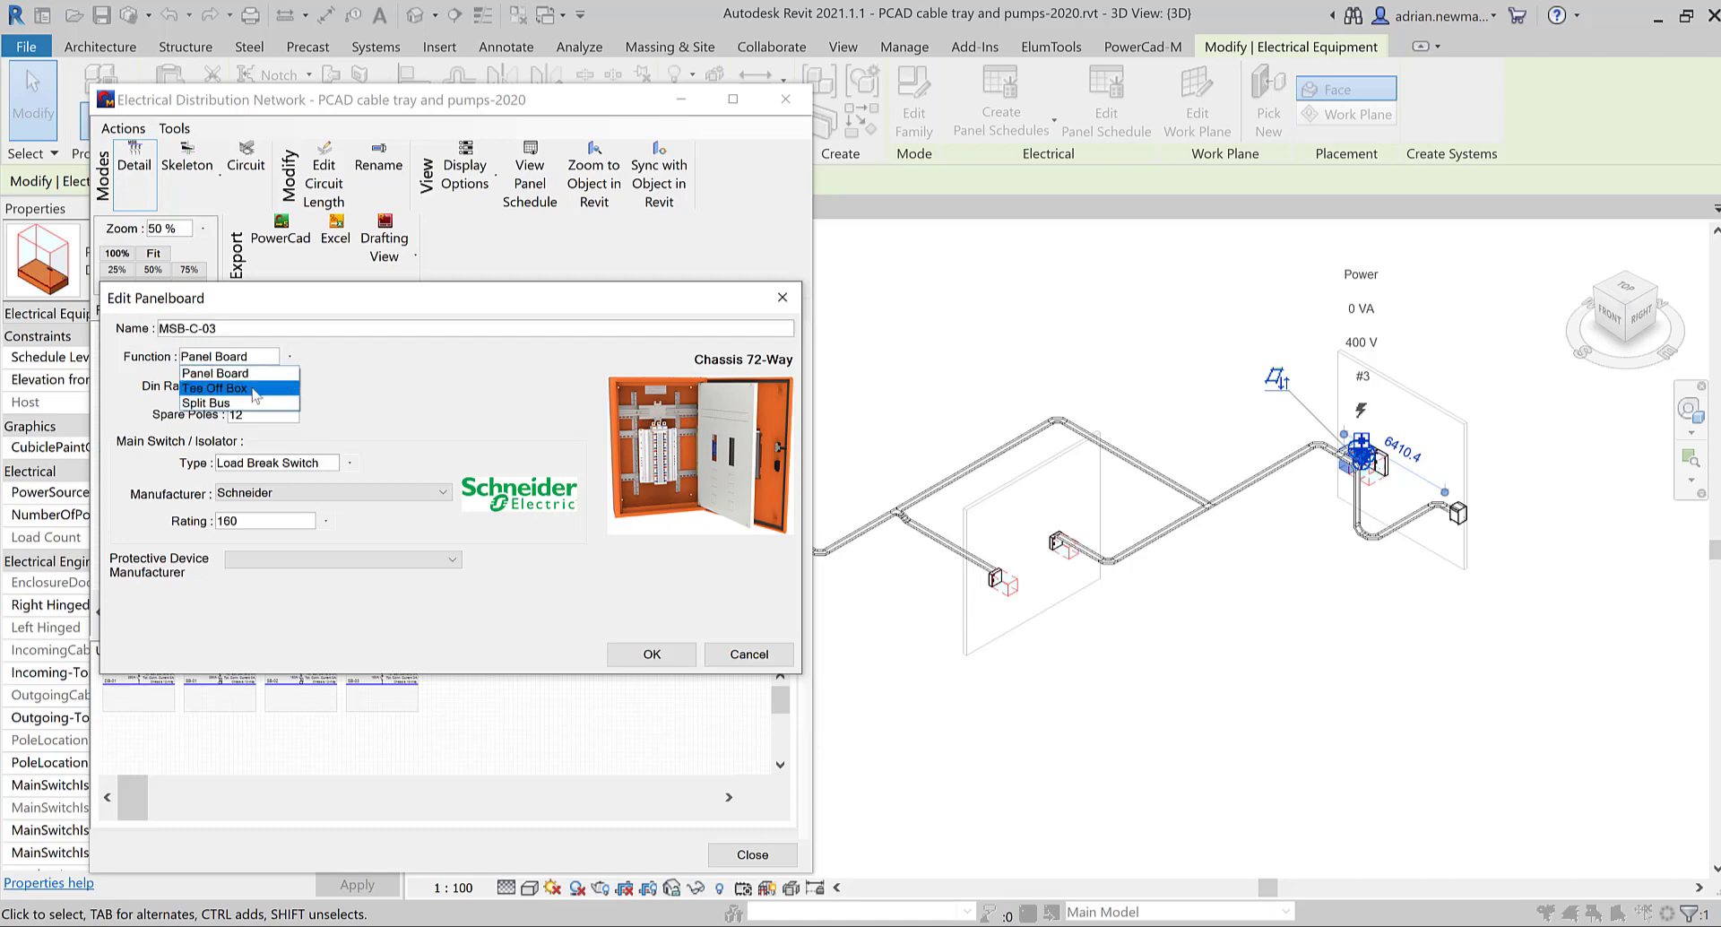
click(237, 410)
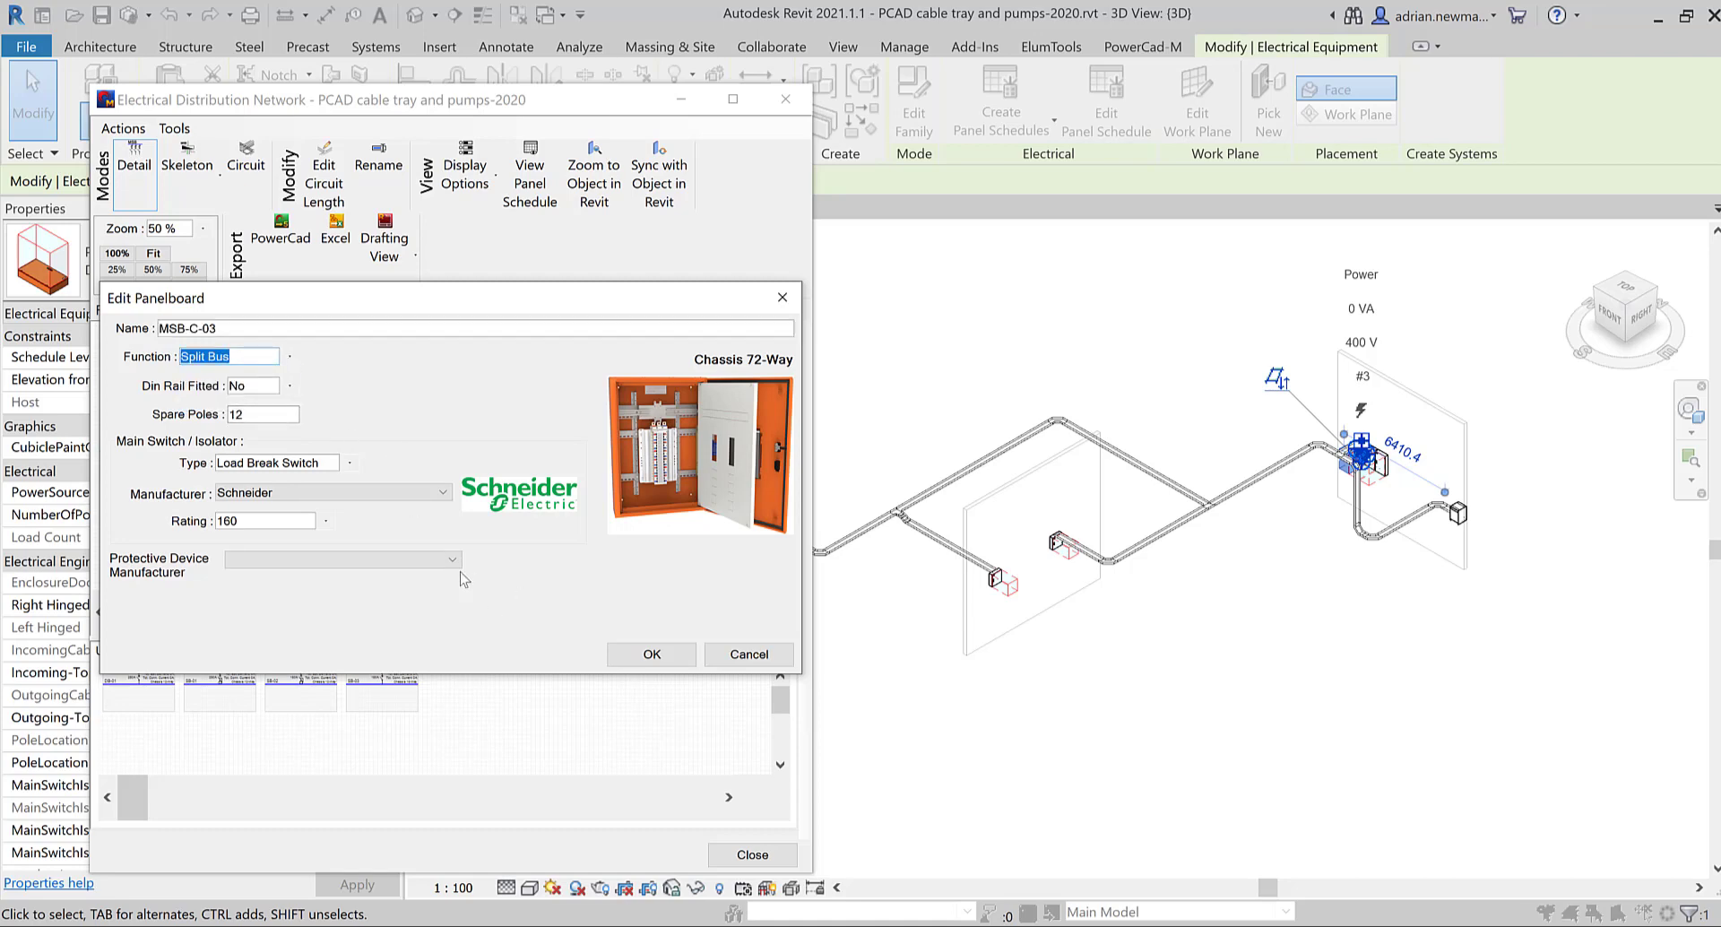
click(381, 560)
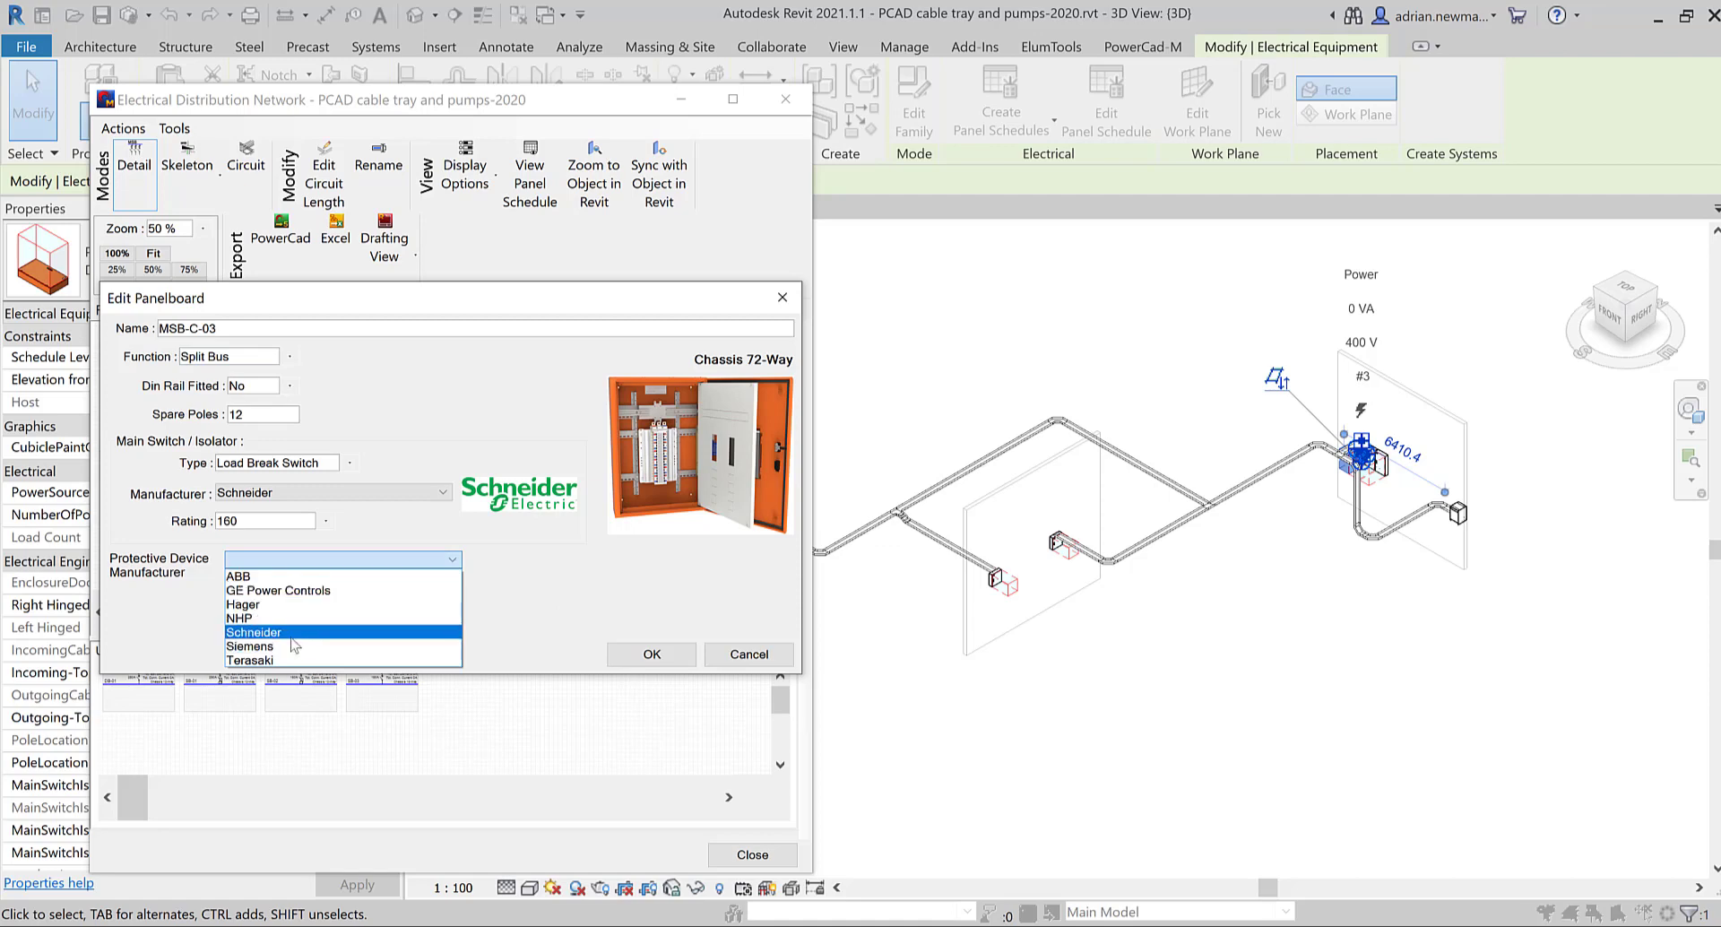
click(278, 633)
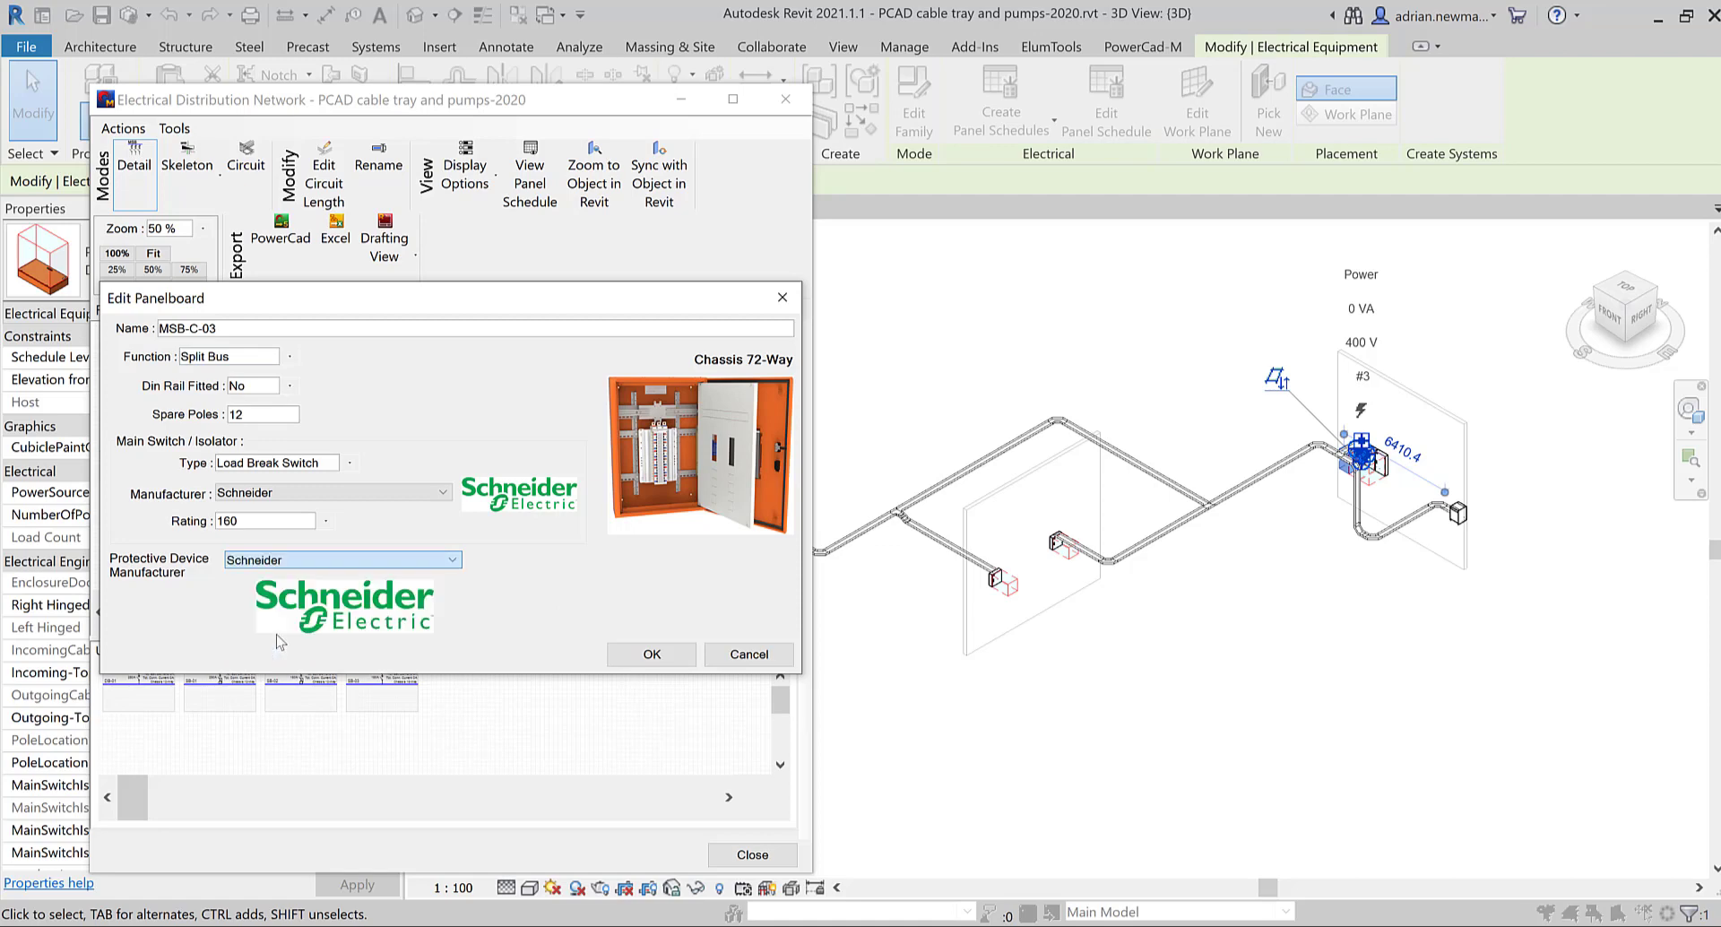
click(652, 653)
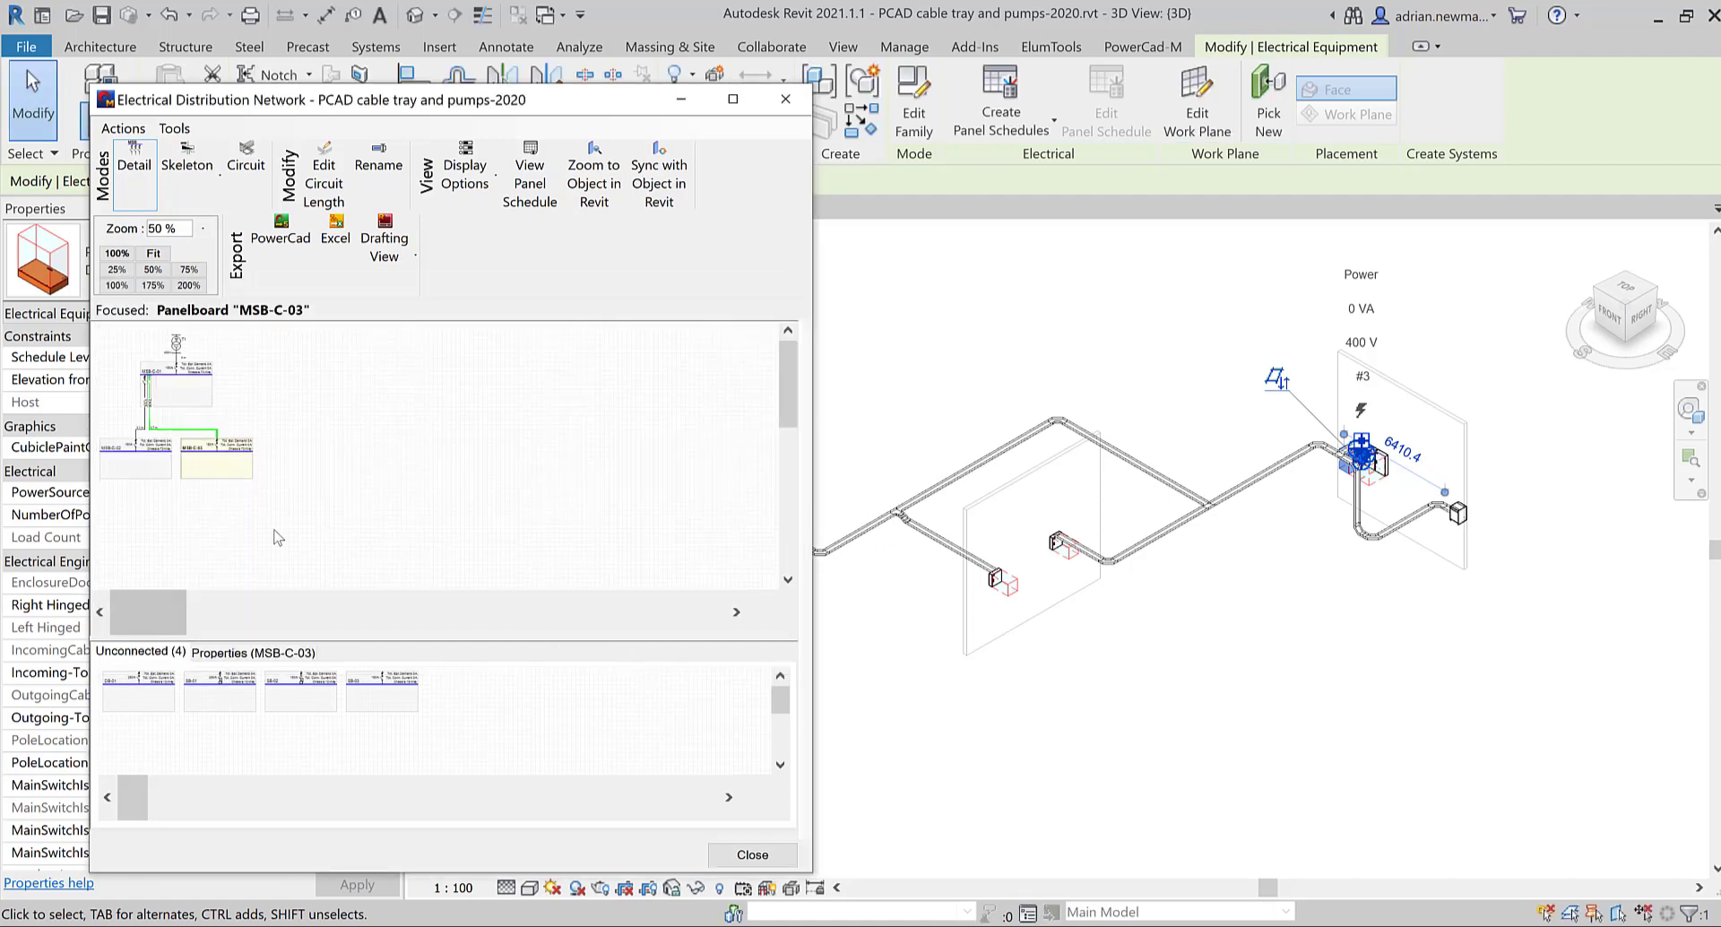
click(251, 473)
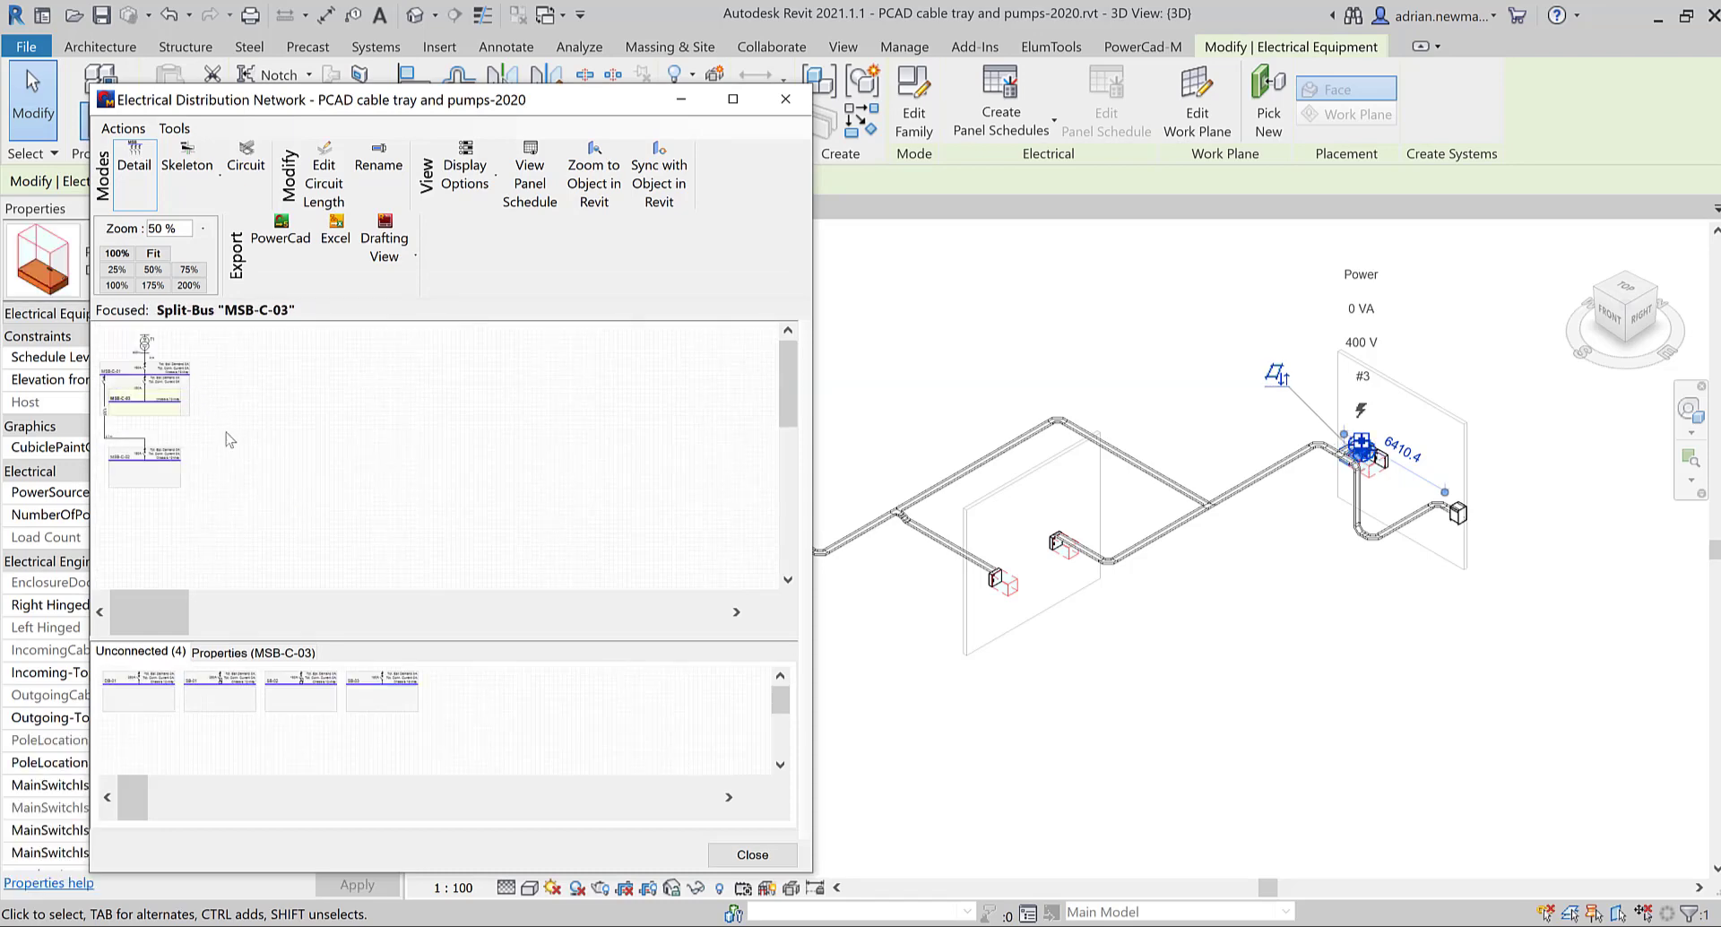
right_click(171, 471)
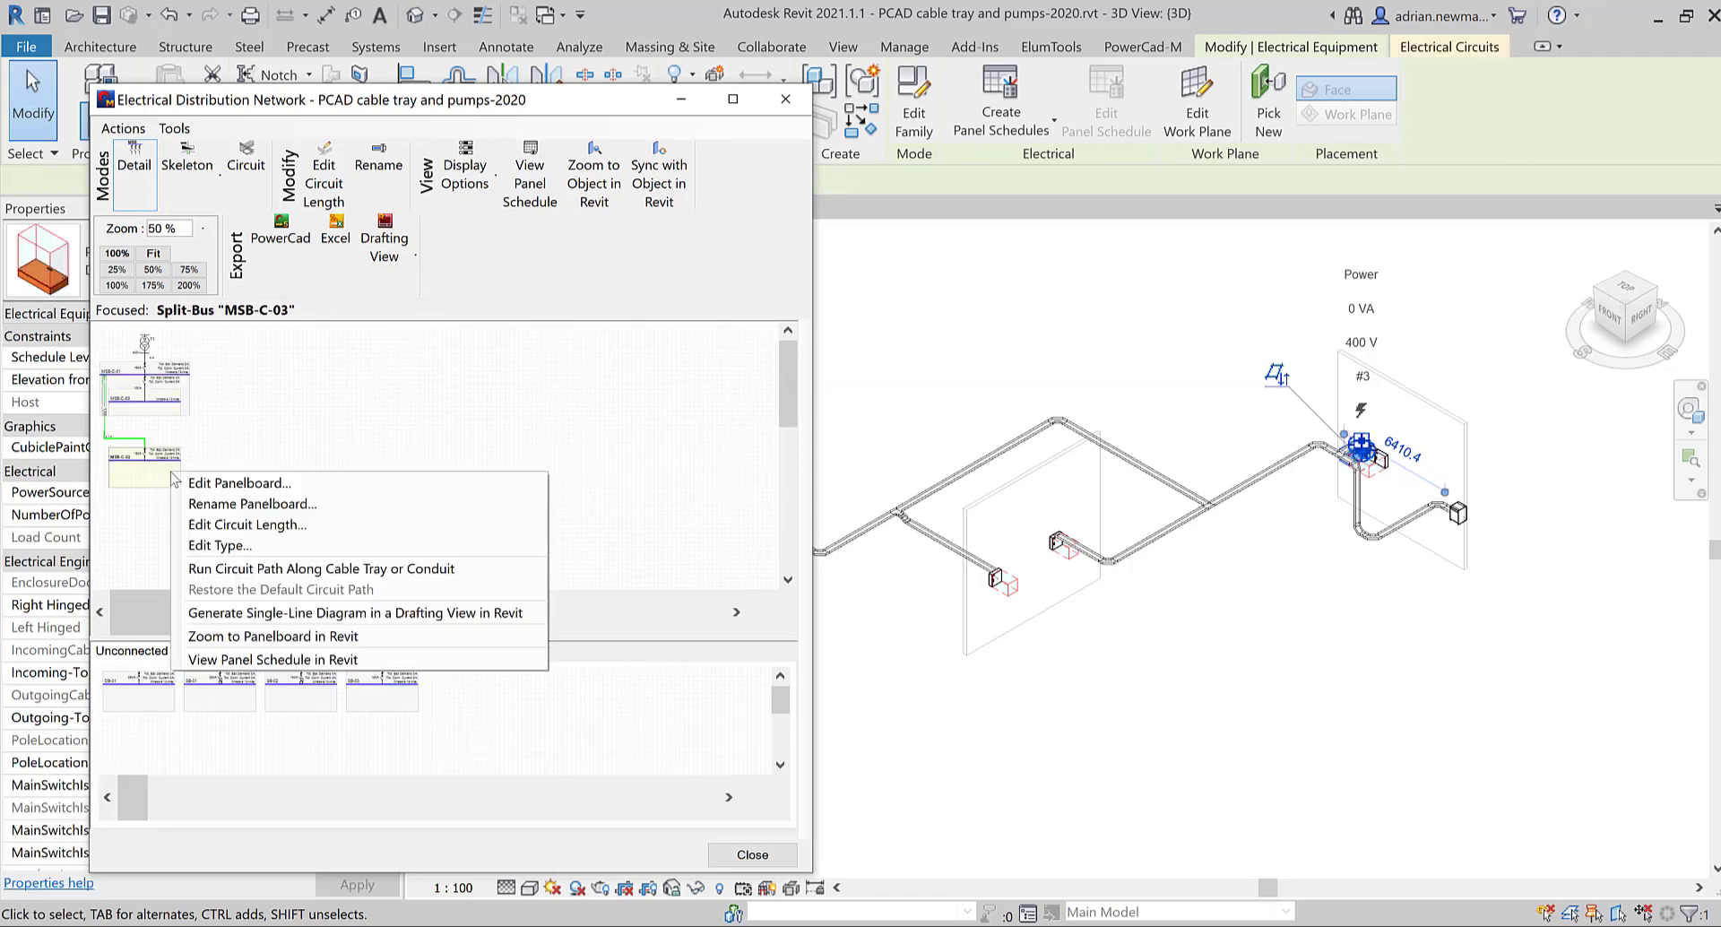
click(254, 504)
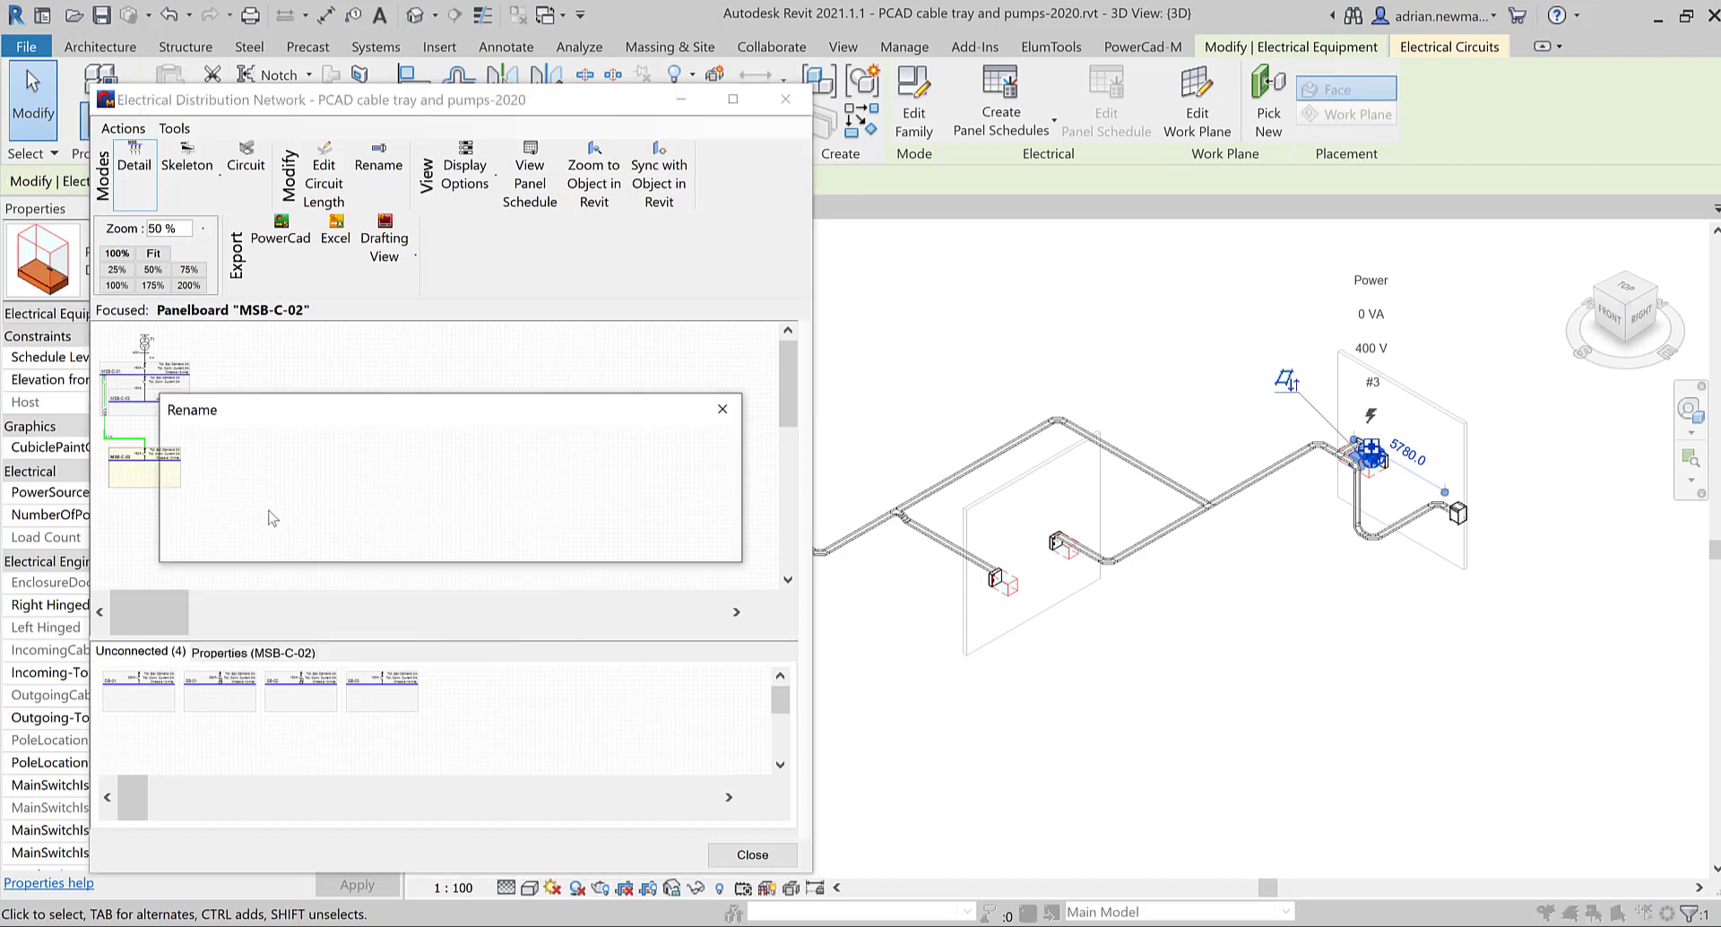
click(591, 542)
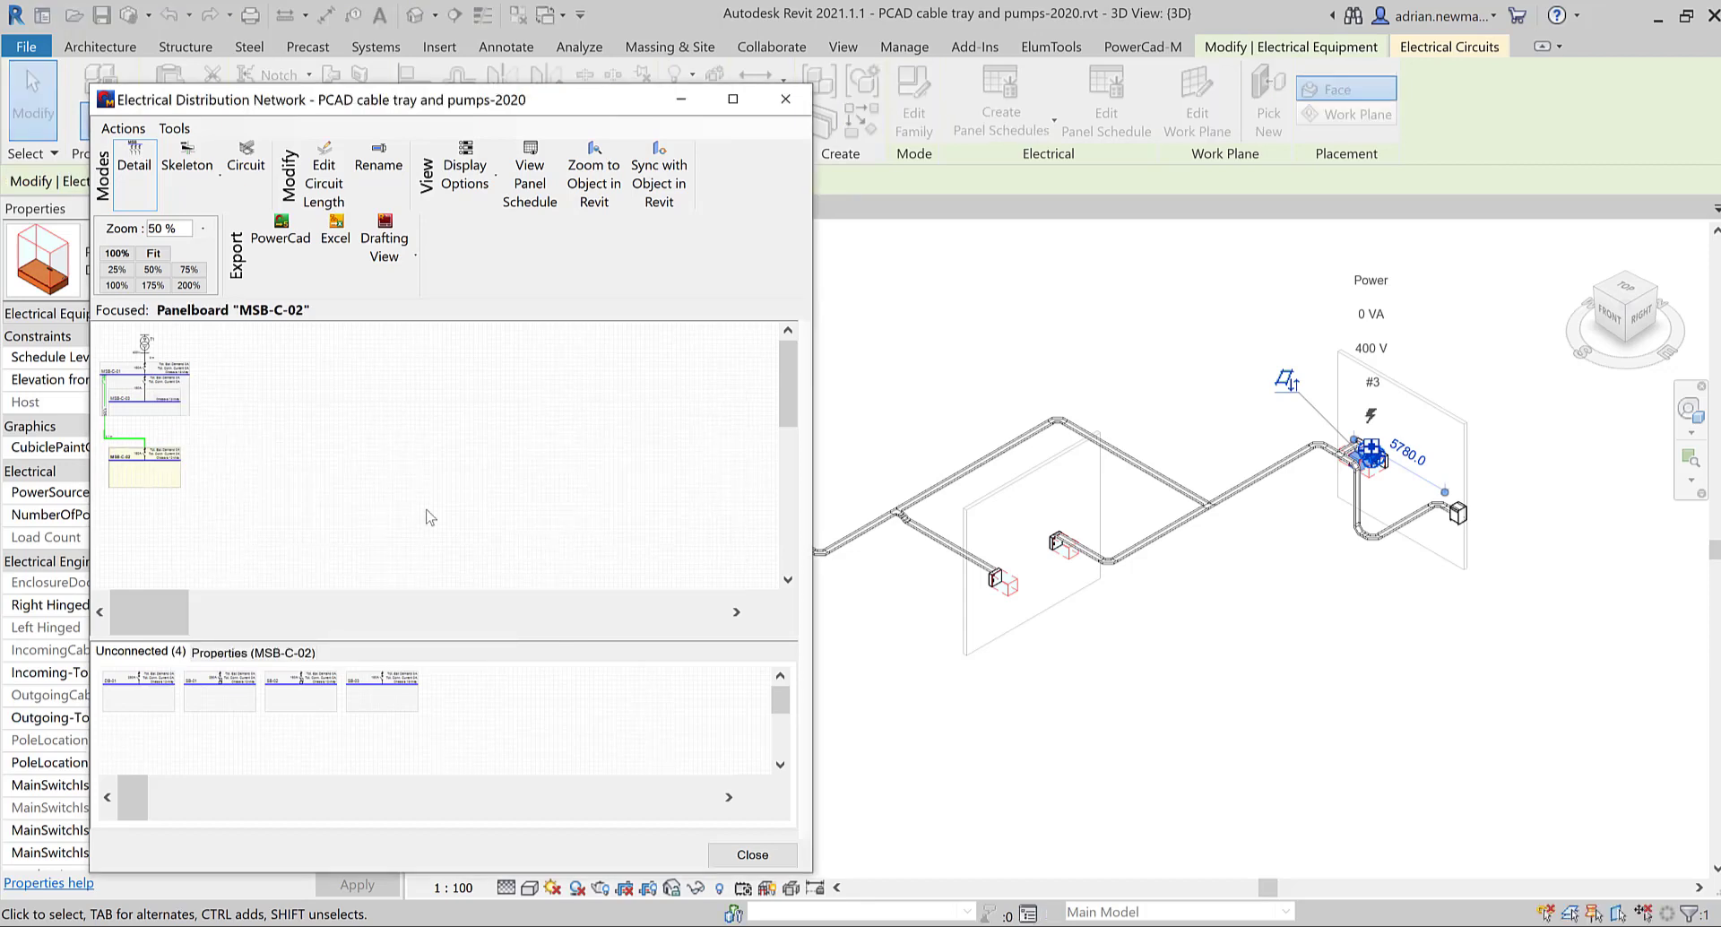
Change panelboard MSB-C-02's function to Split Bus with Schneider as the protective device manufacturer
right_click(161, 476)
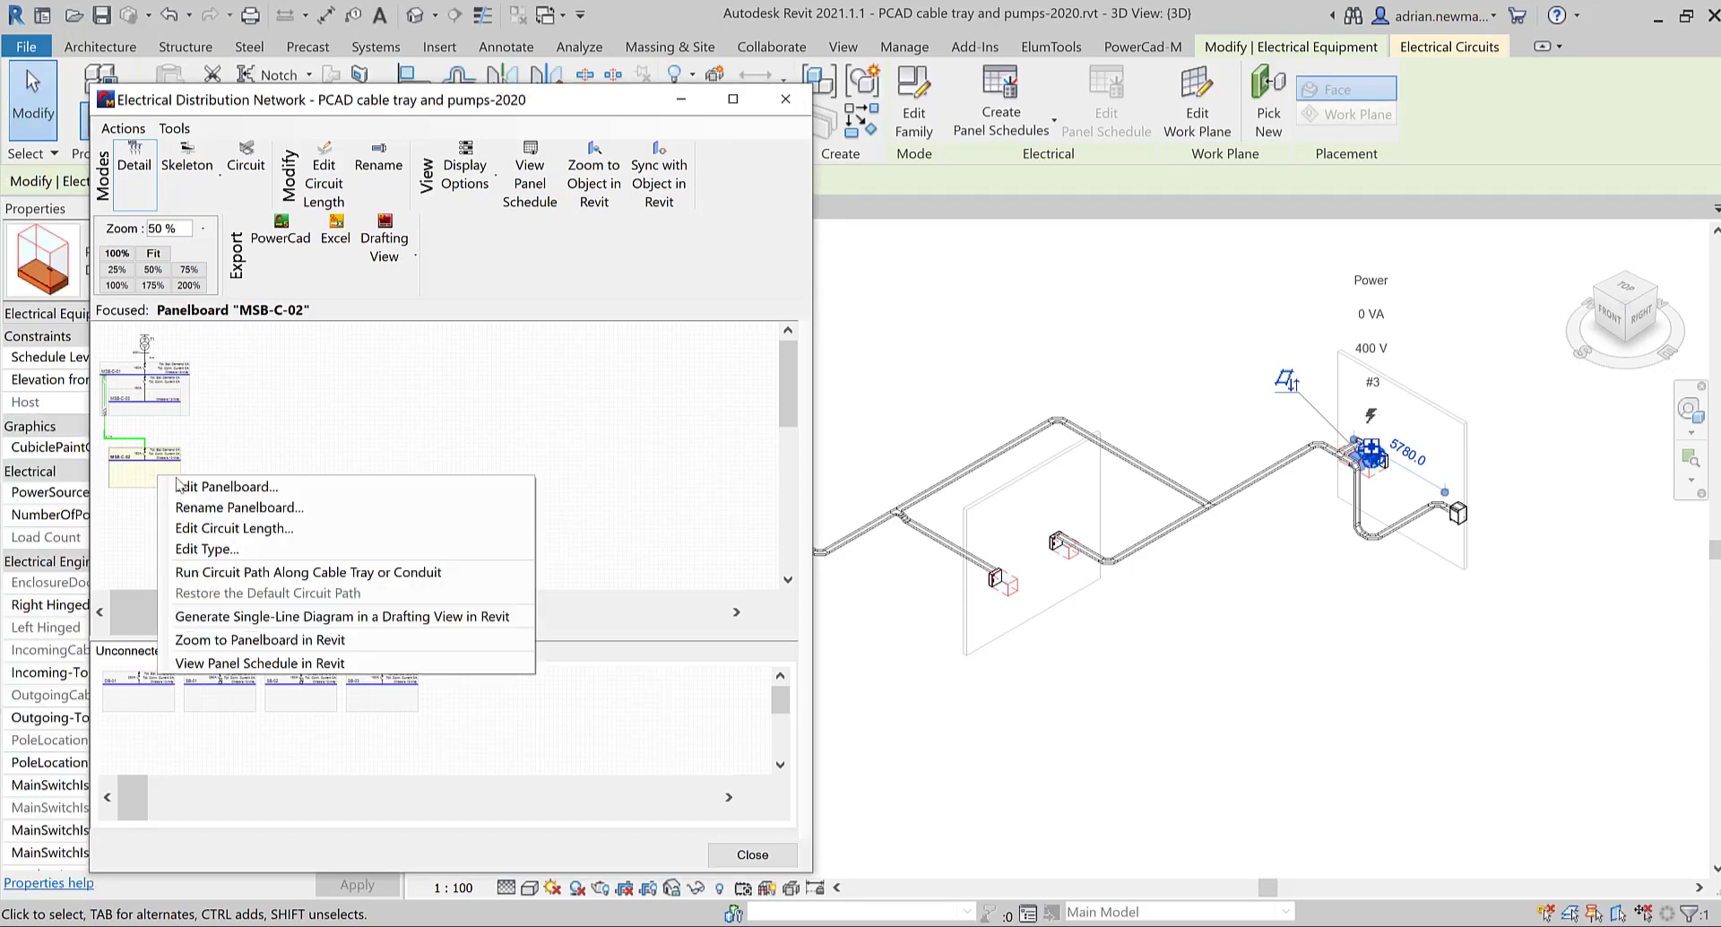
click(239, 488)
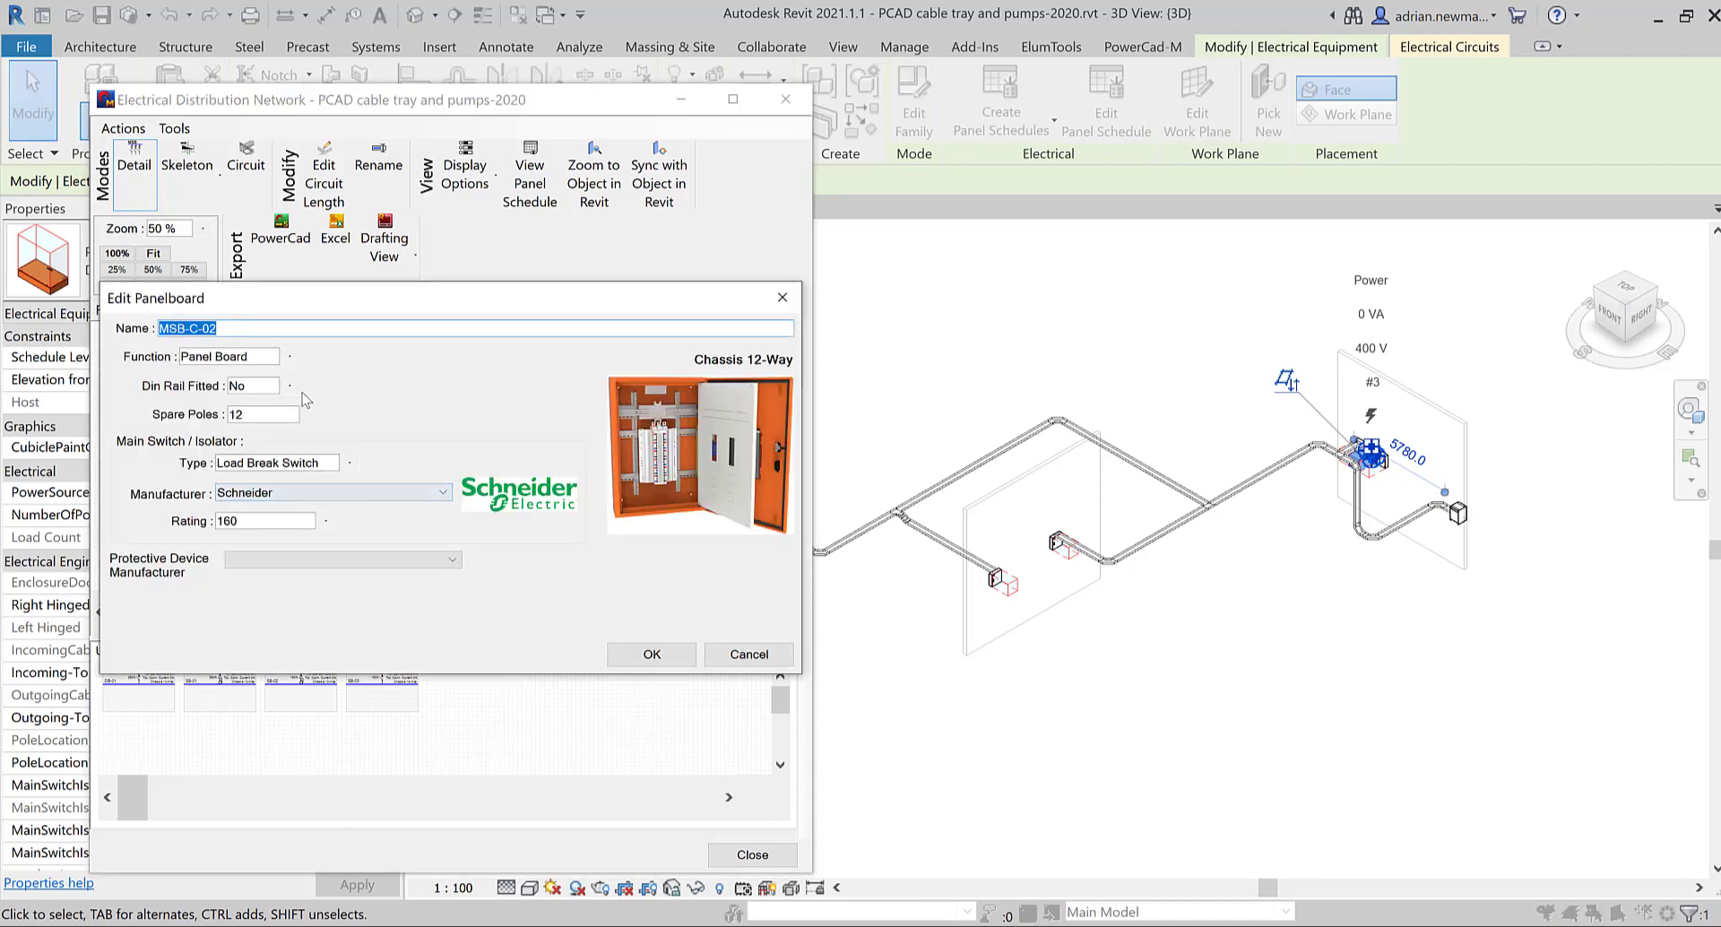
click(288, 386)
click(373, 395)
click(290, 357)
click(269, 421)
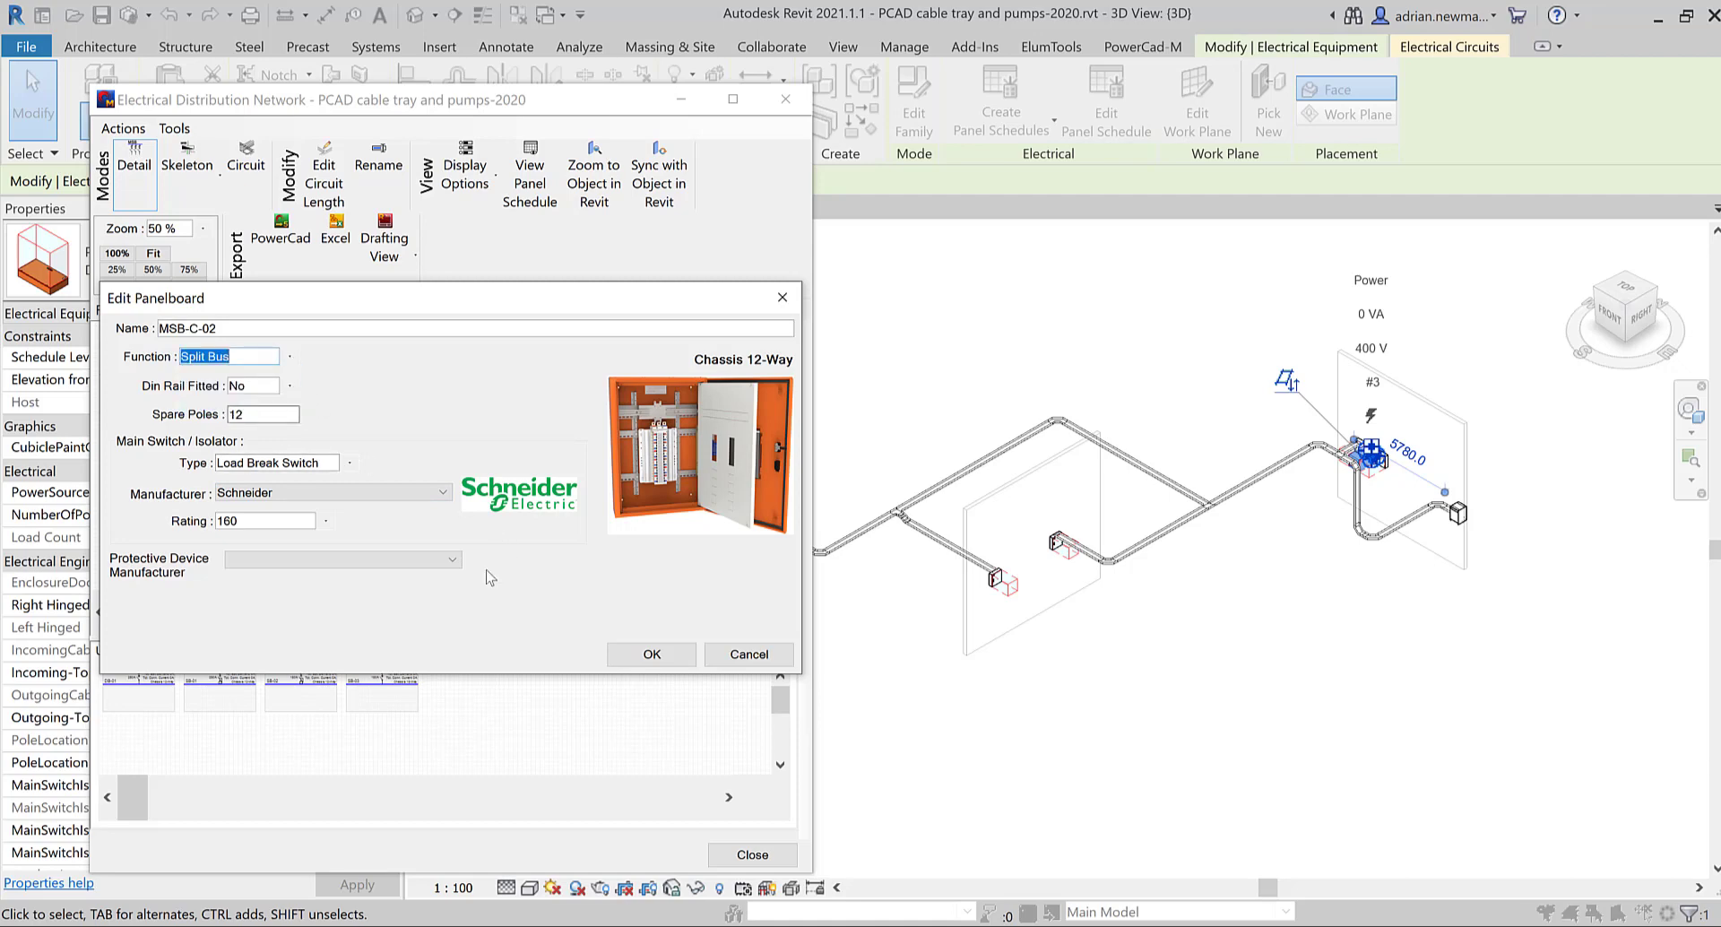
click(452, 559)
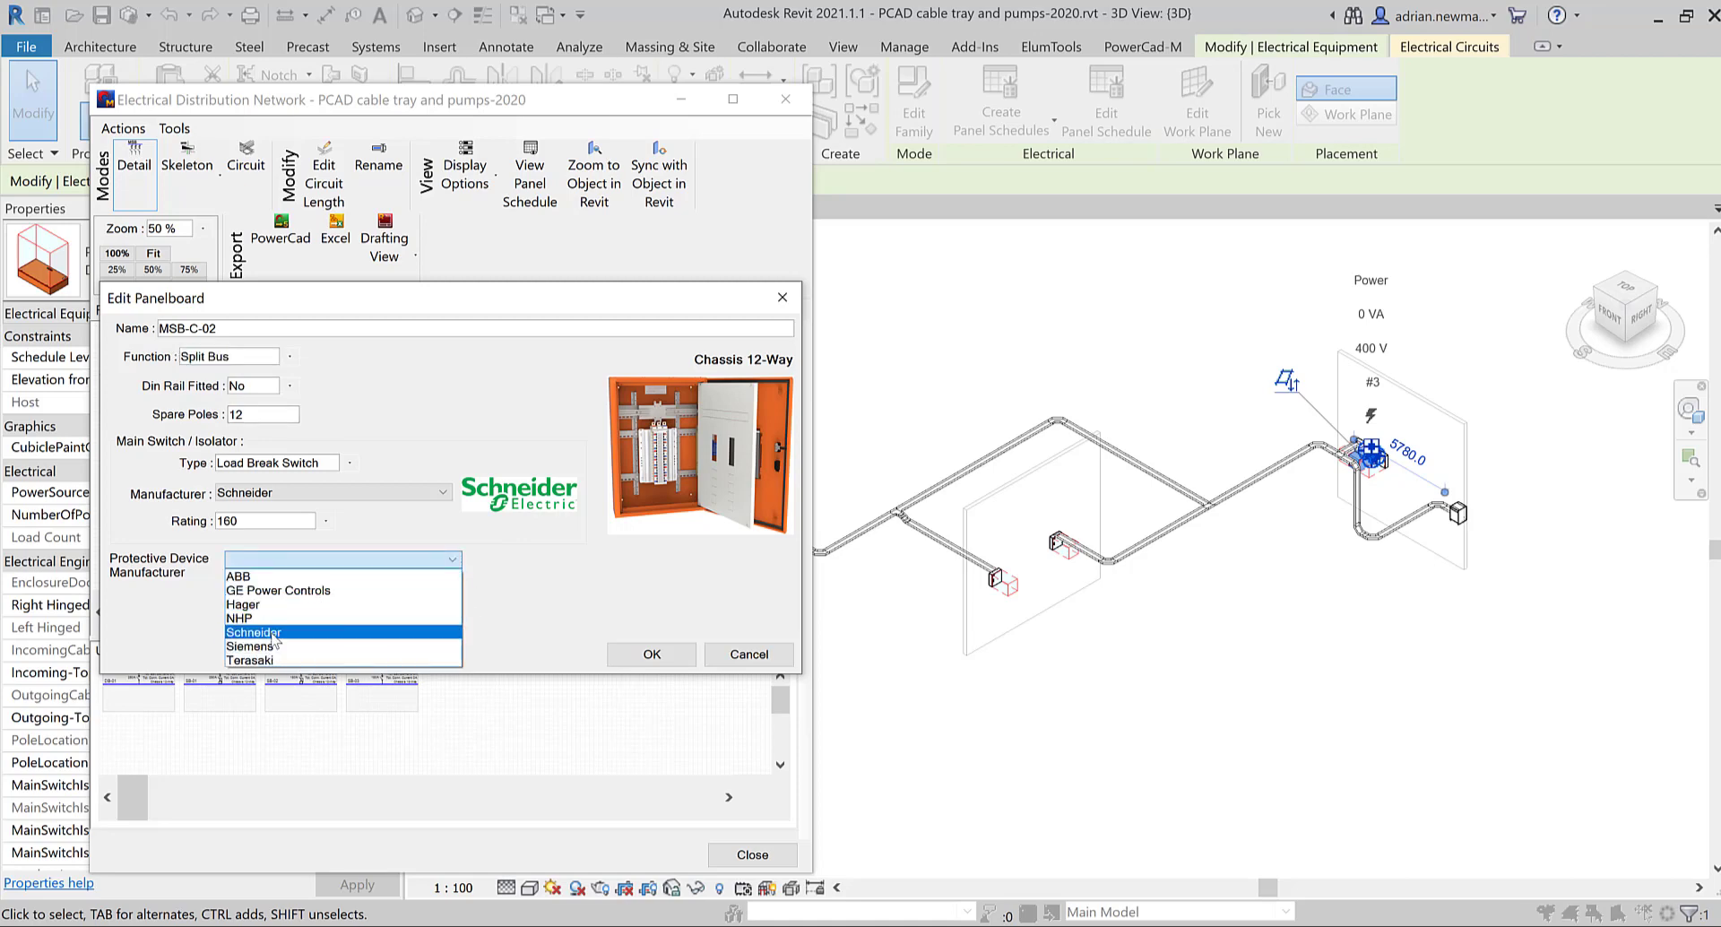
click(273, 634)
click(654, 664)
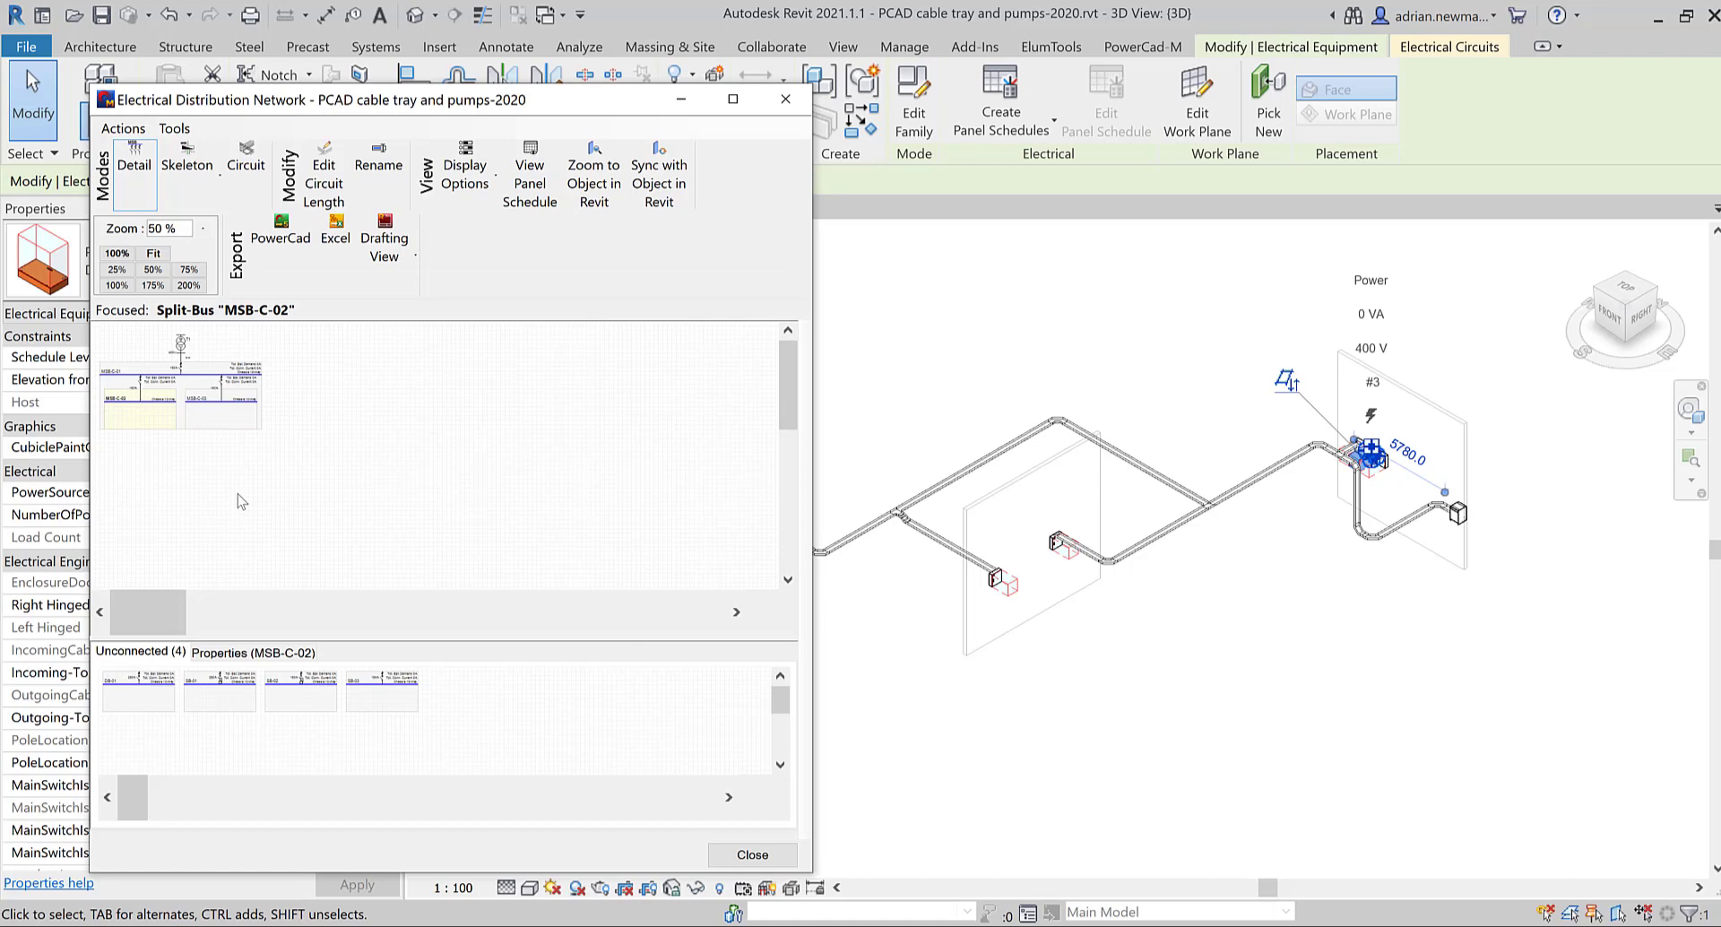
Rename split bus MSB-C-02 with a name generated from the default prefix Essential
right_click(152, 412)
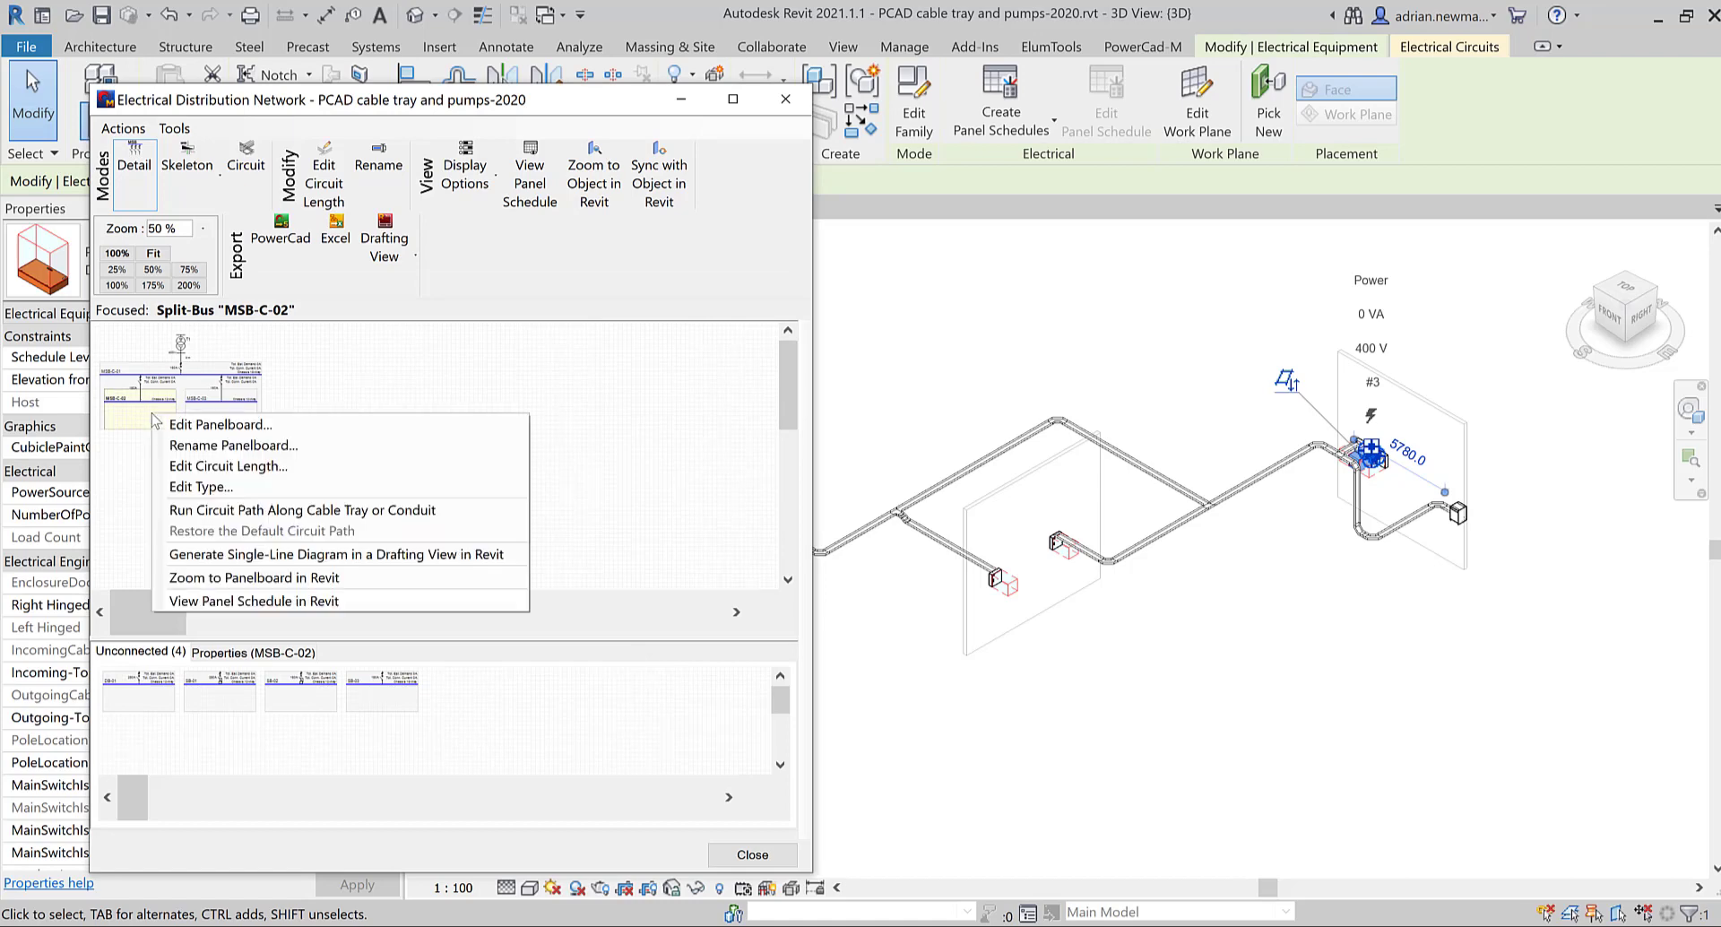
click(237, 458)
click(324, 464)
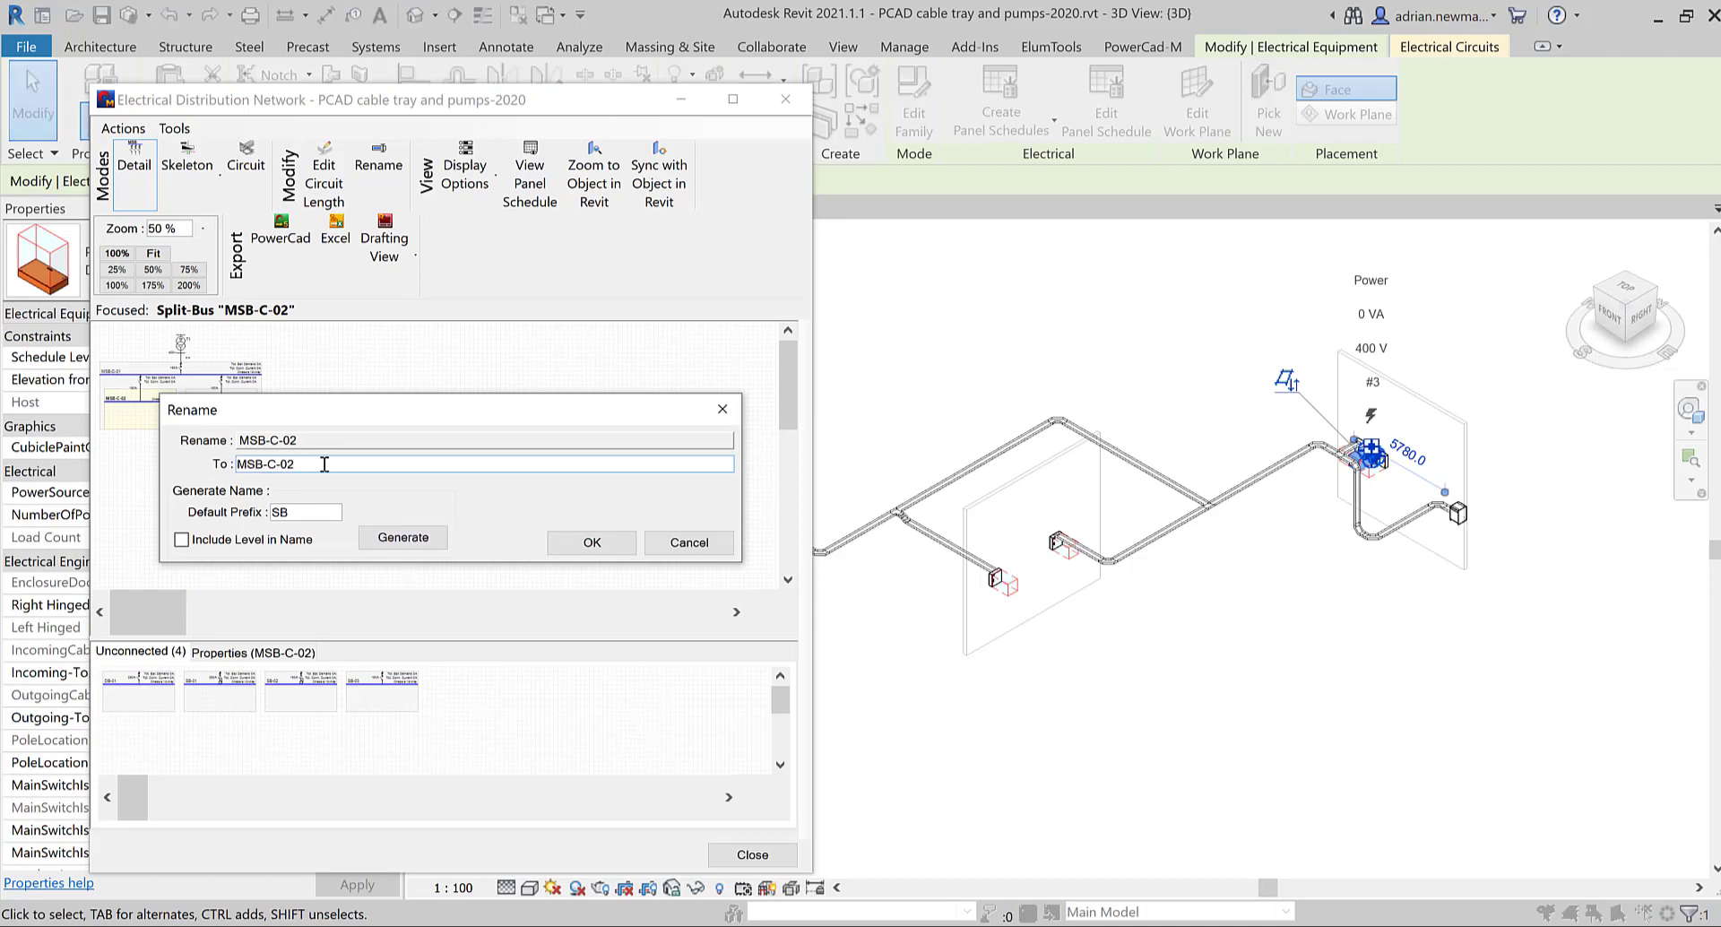
double_click(310, 510)
text(Essential)
click(386, 535)
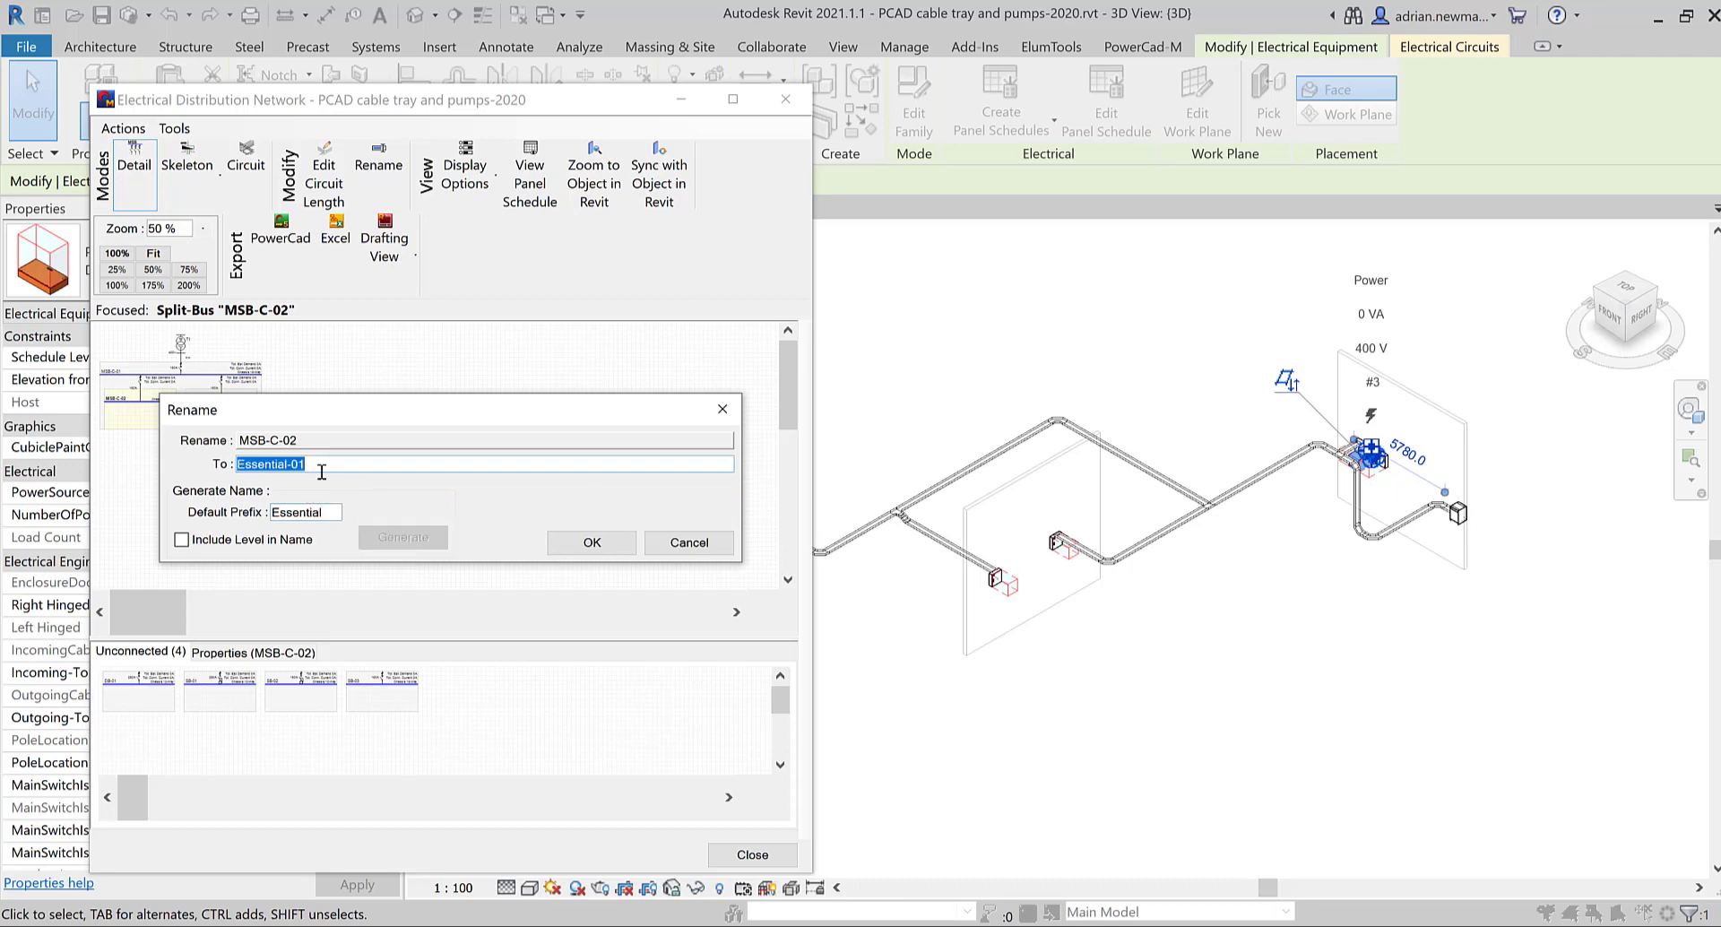
click(327, 462)
click(605, 544)
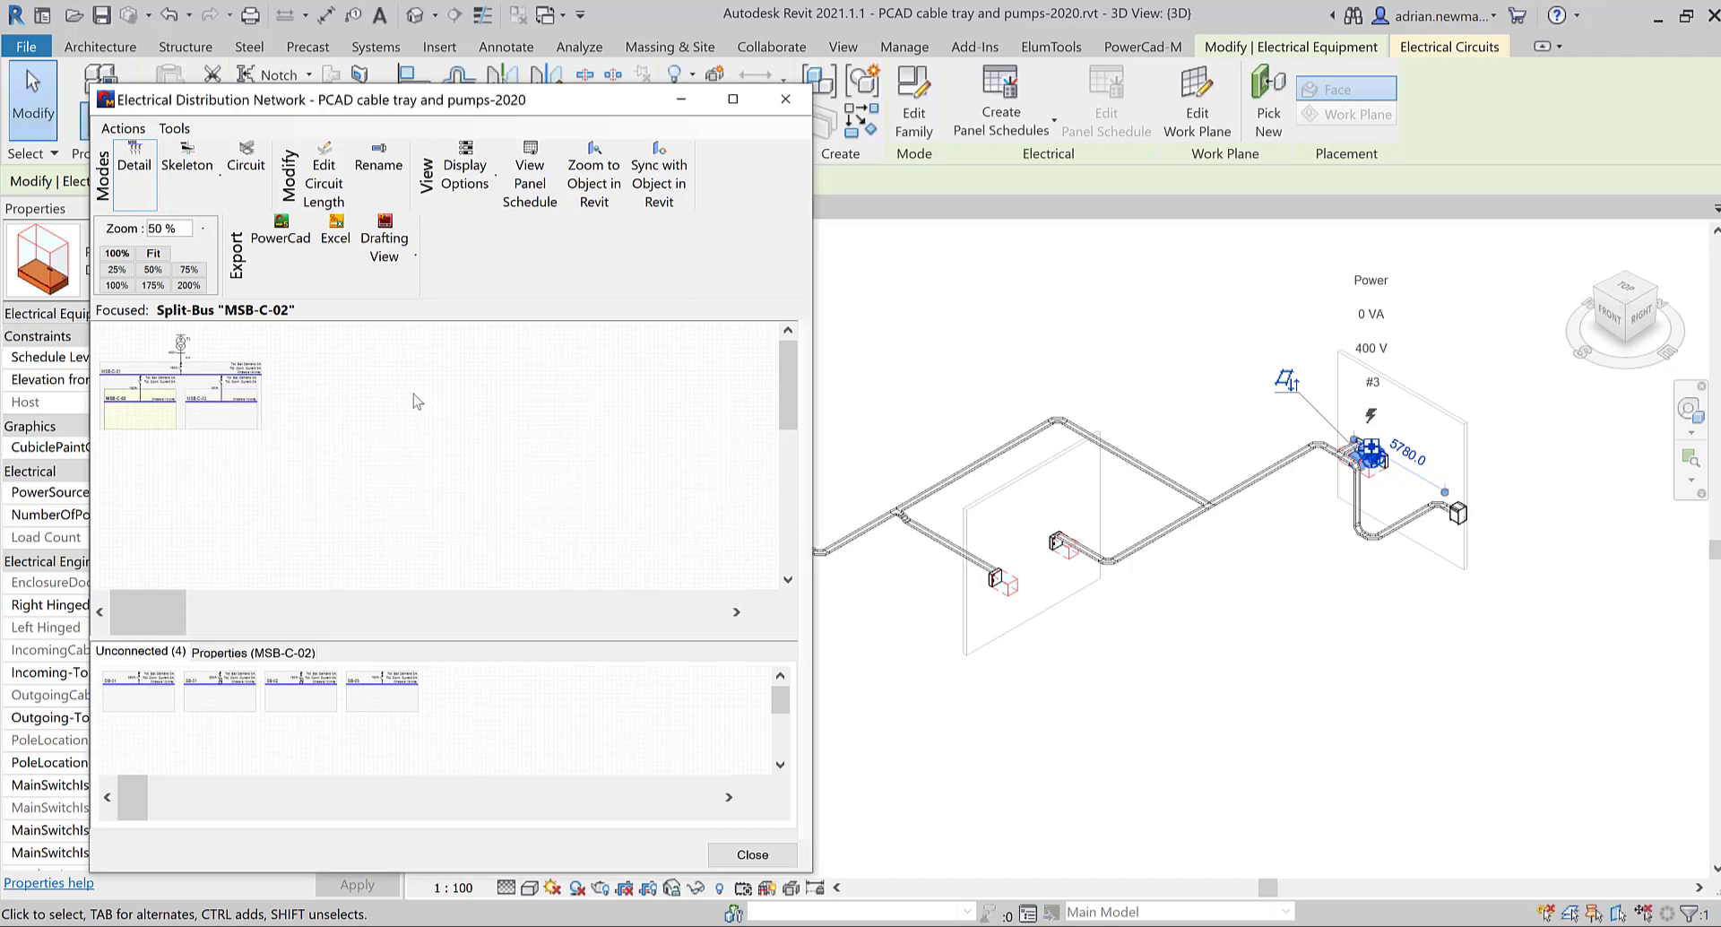
Rename split bus MSB-C-03 to Non-Essential
right_click(215, 417)
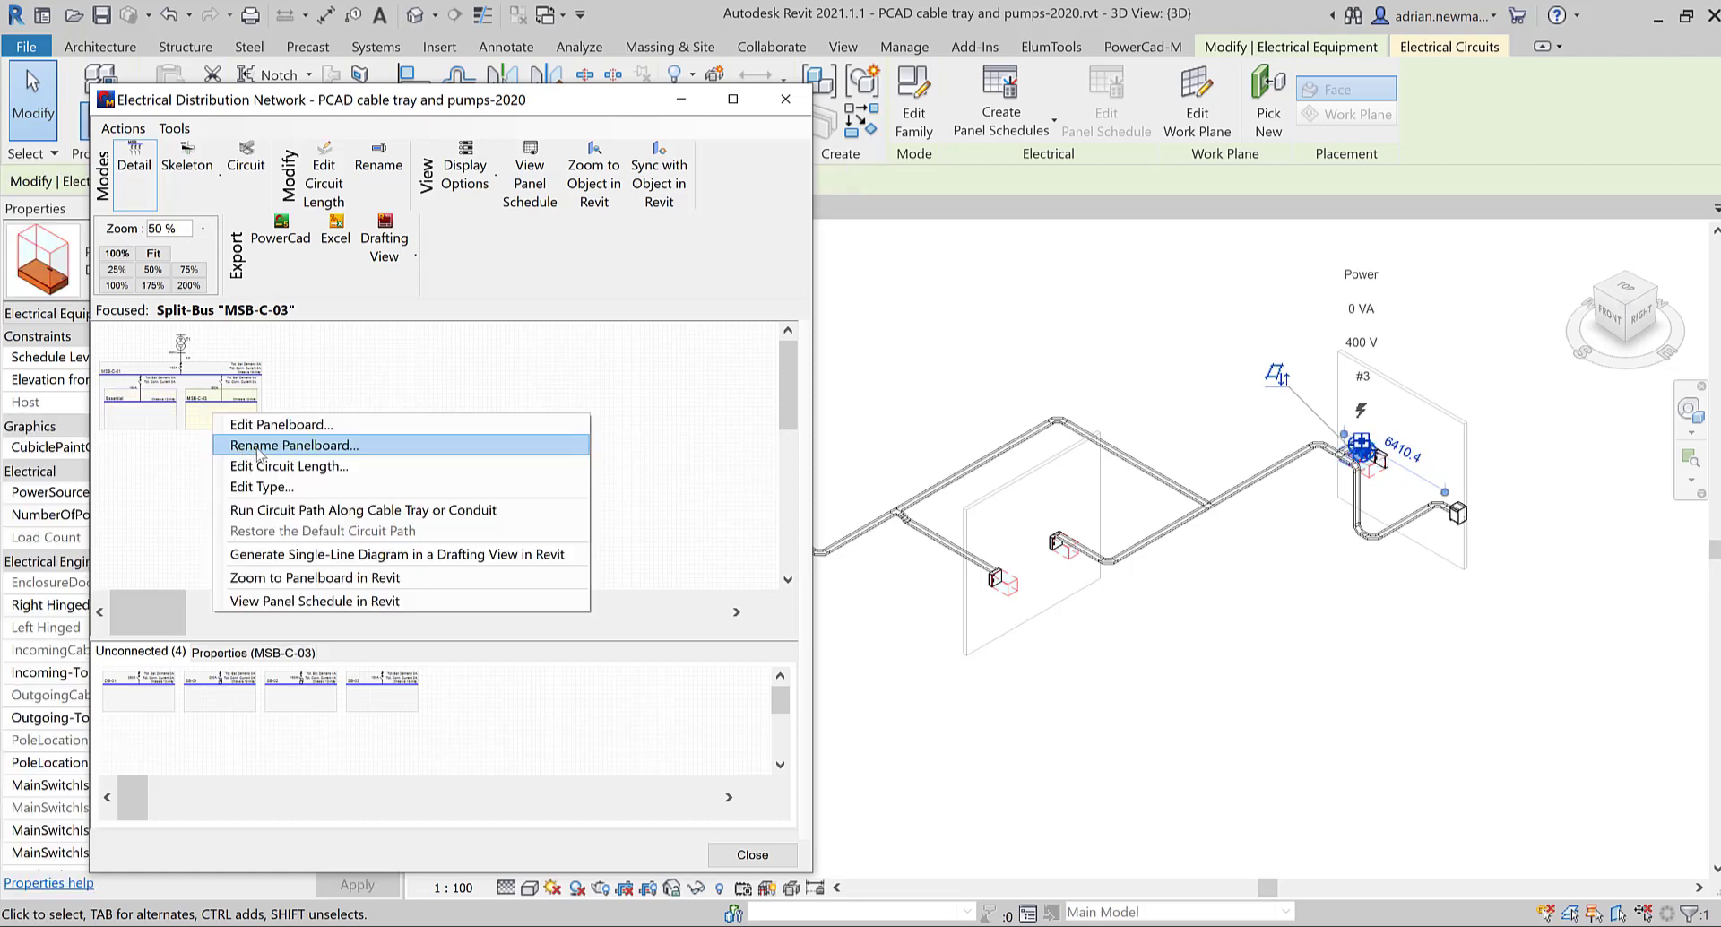
click(260, 446)
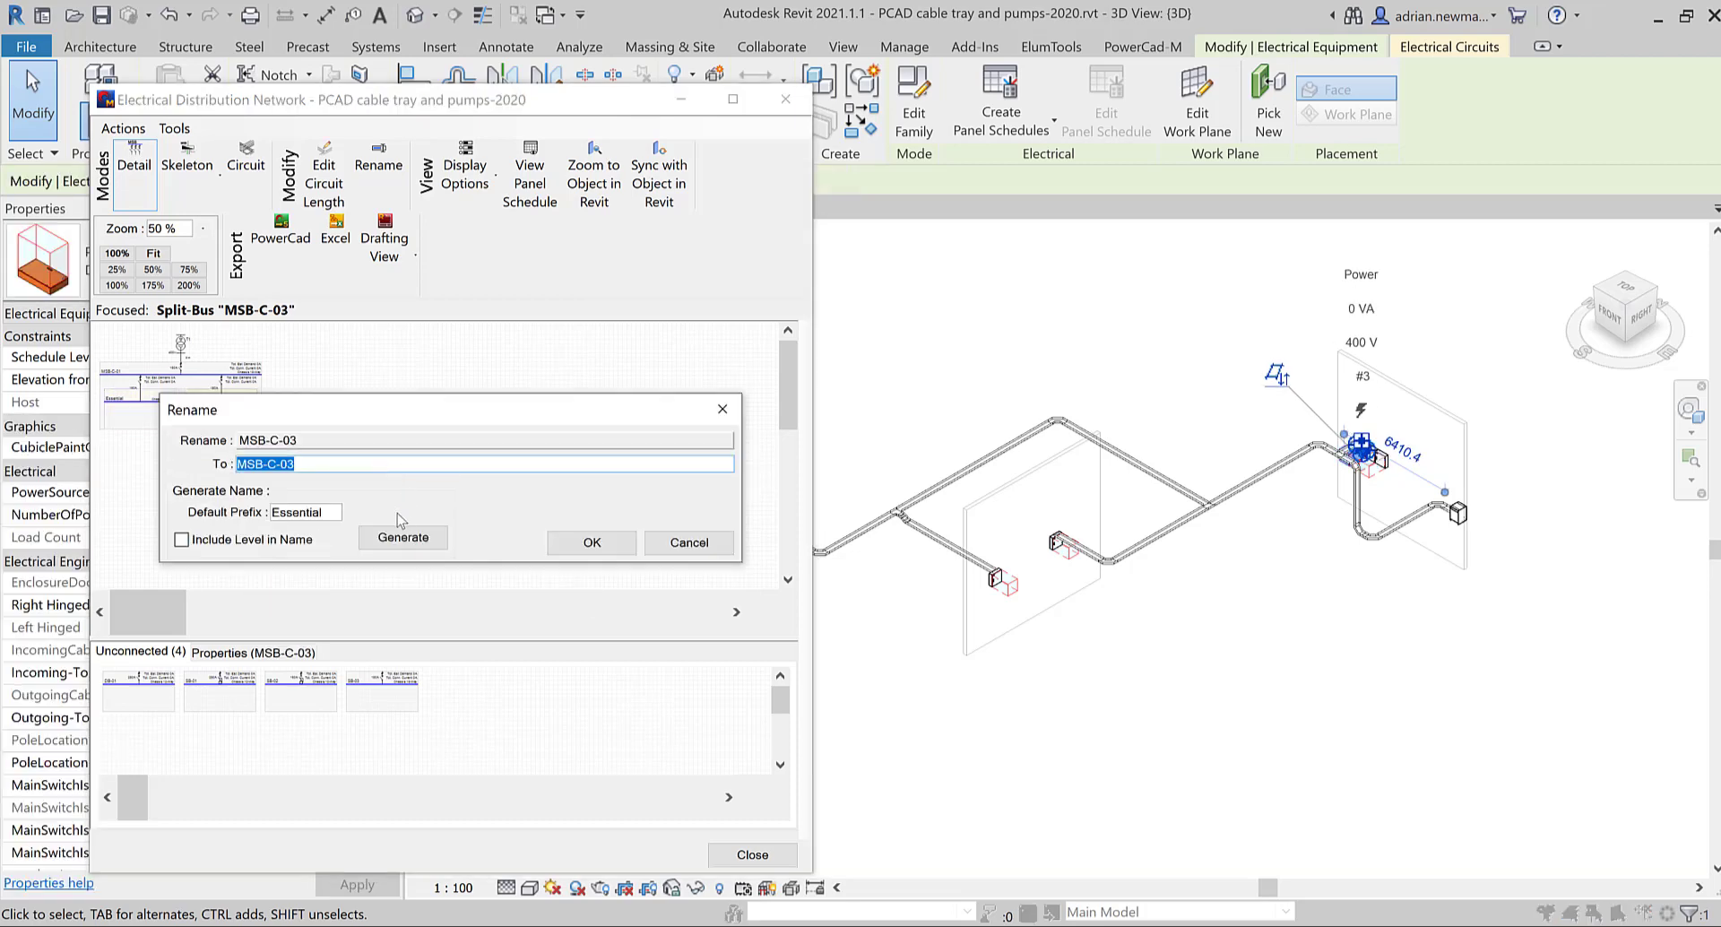
double_click(329, 513)
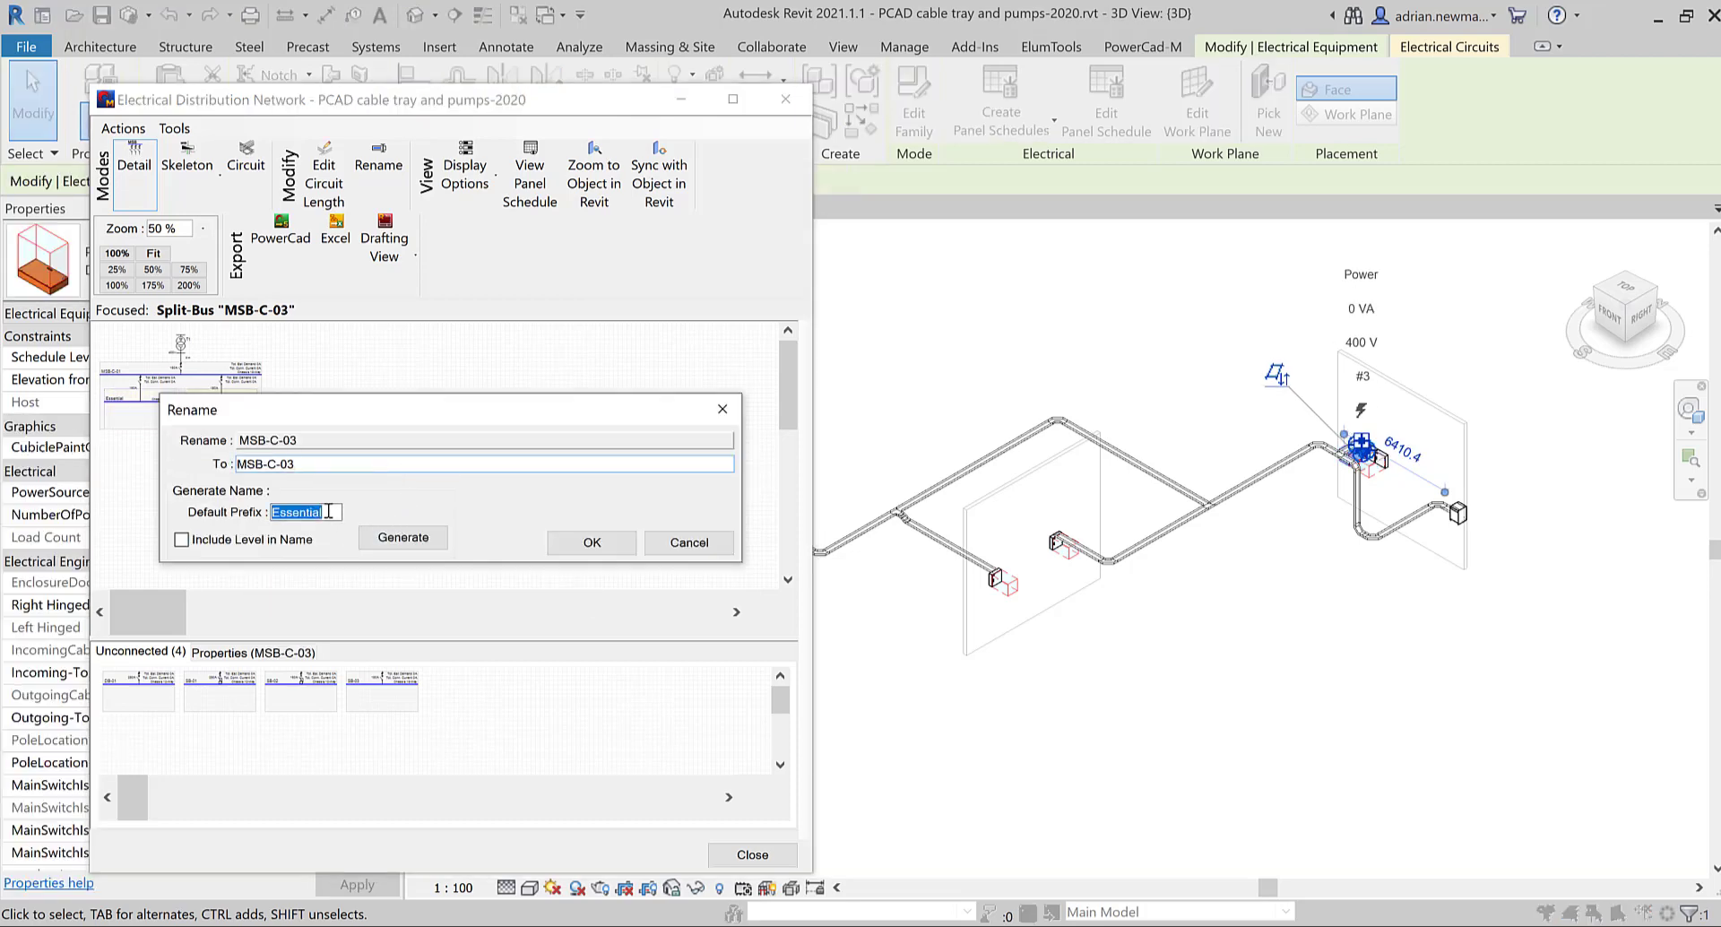
click(404, 537)
click(323, 462)
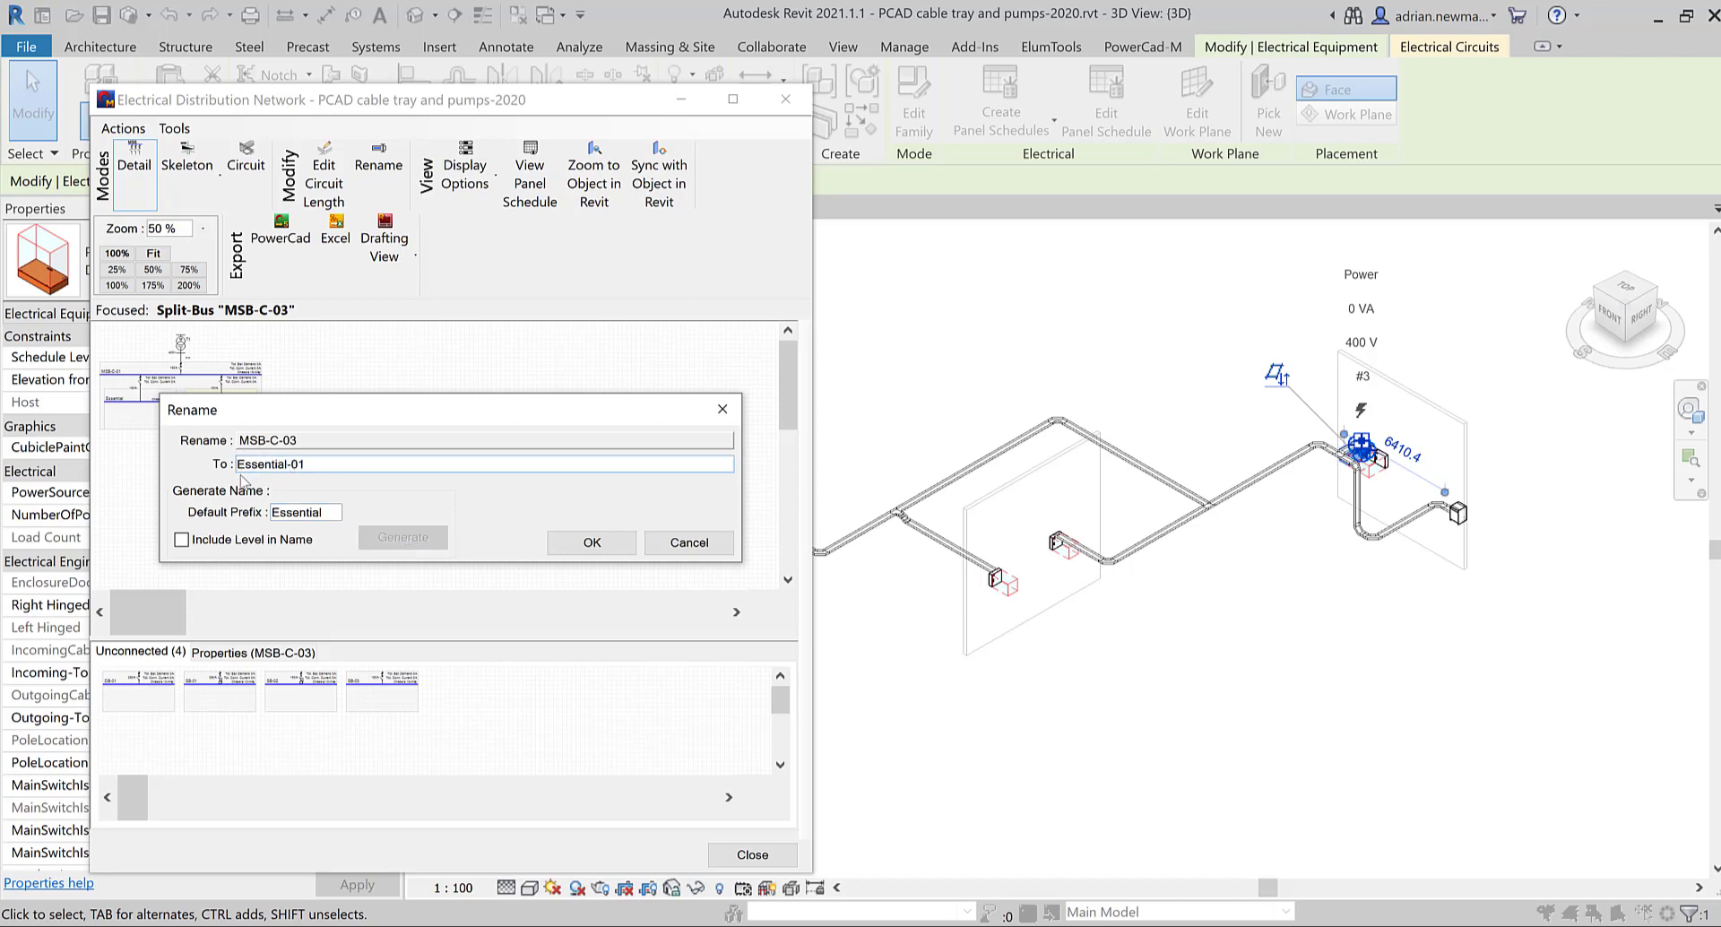
text(Non-)
click(562, 541)
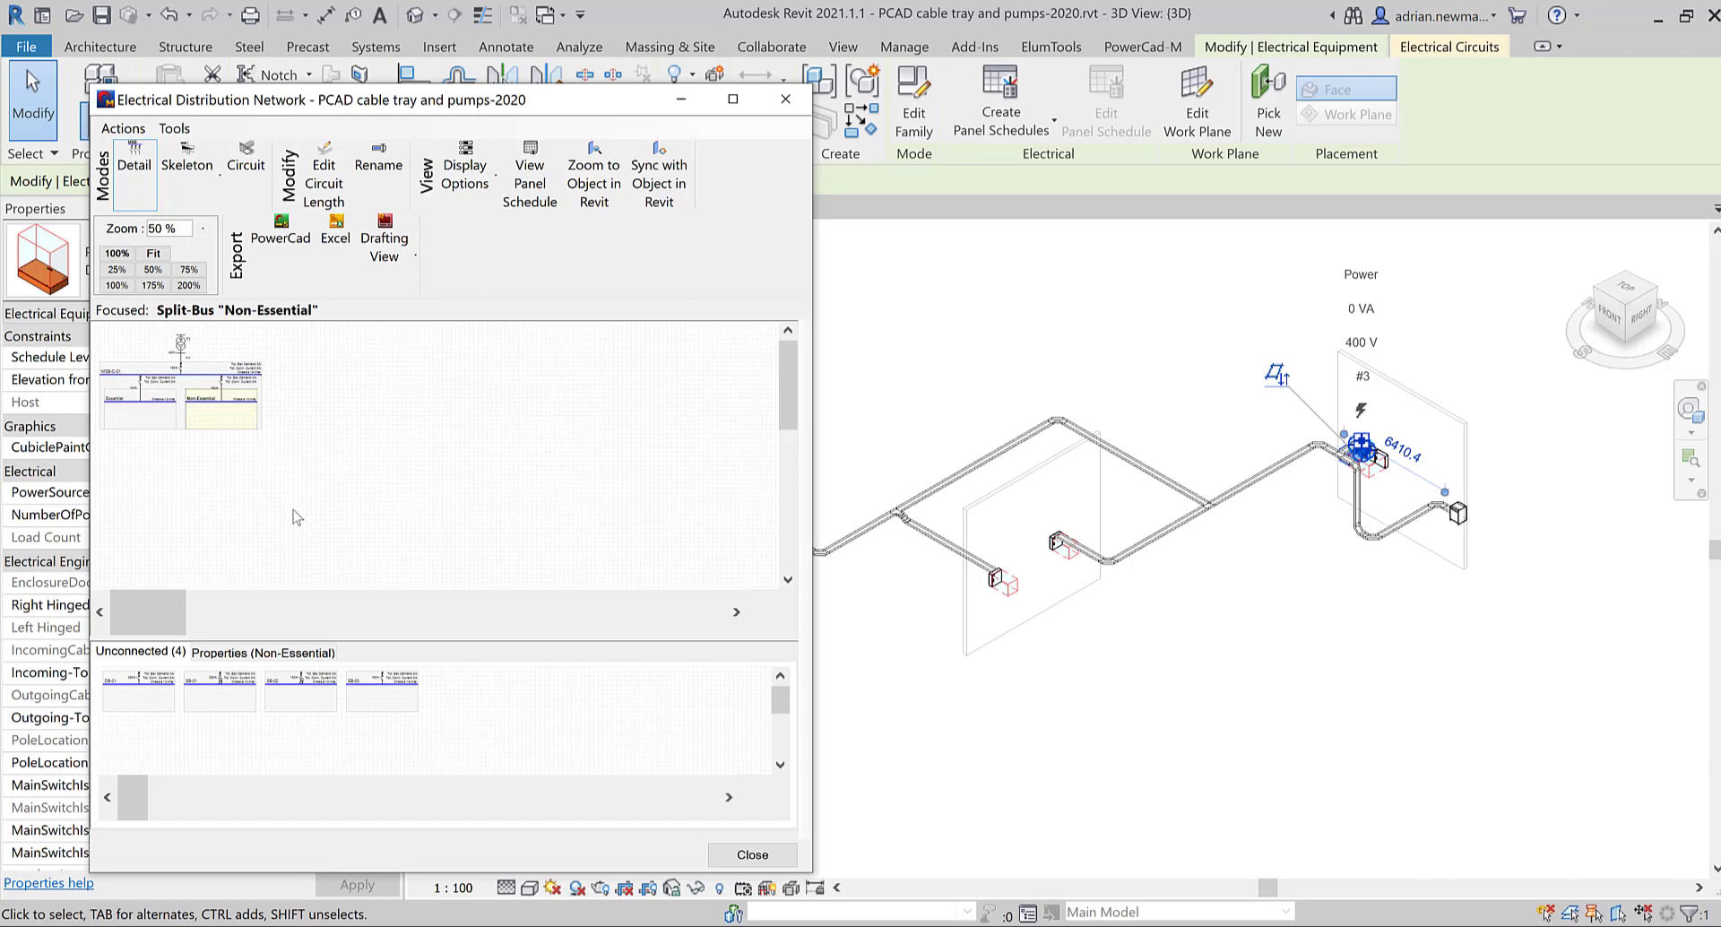
Connect unconnected panelboard SB-02 to the Non-Essential split bus and DB-01 to the Essential split bus
click(305, 706)
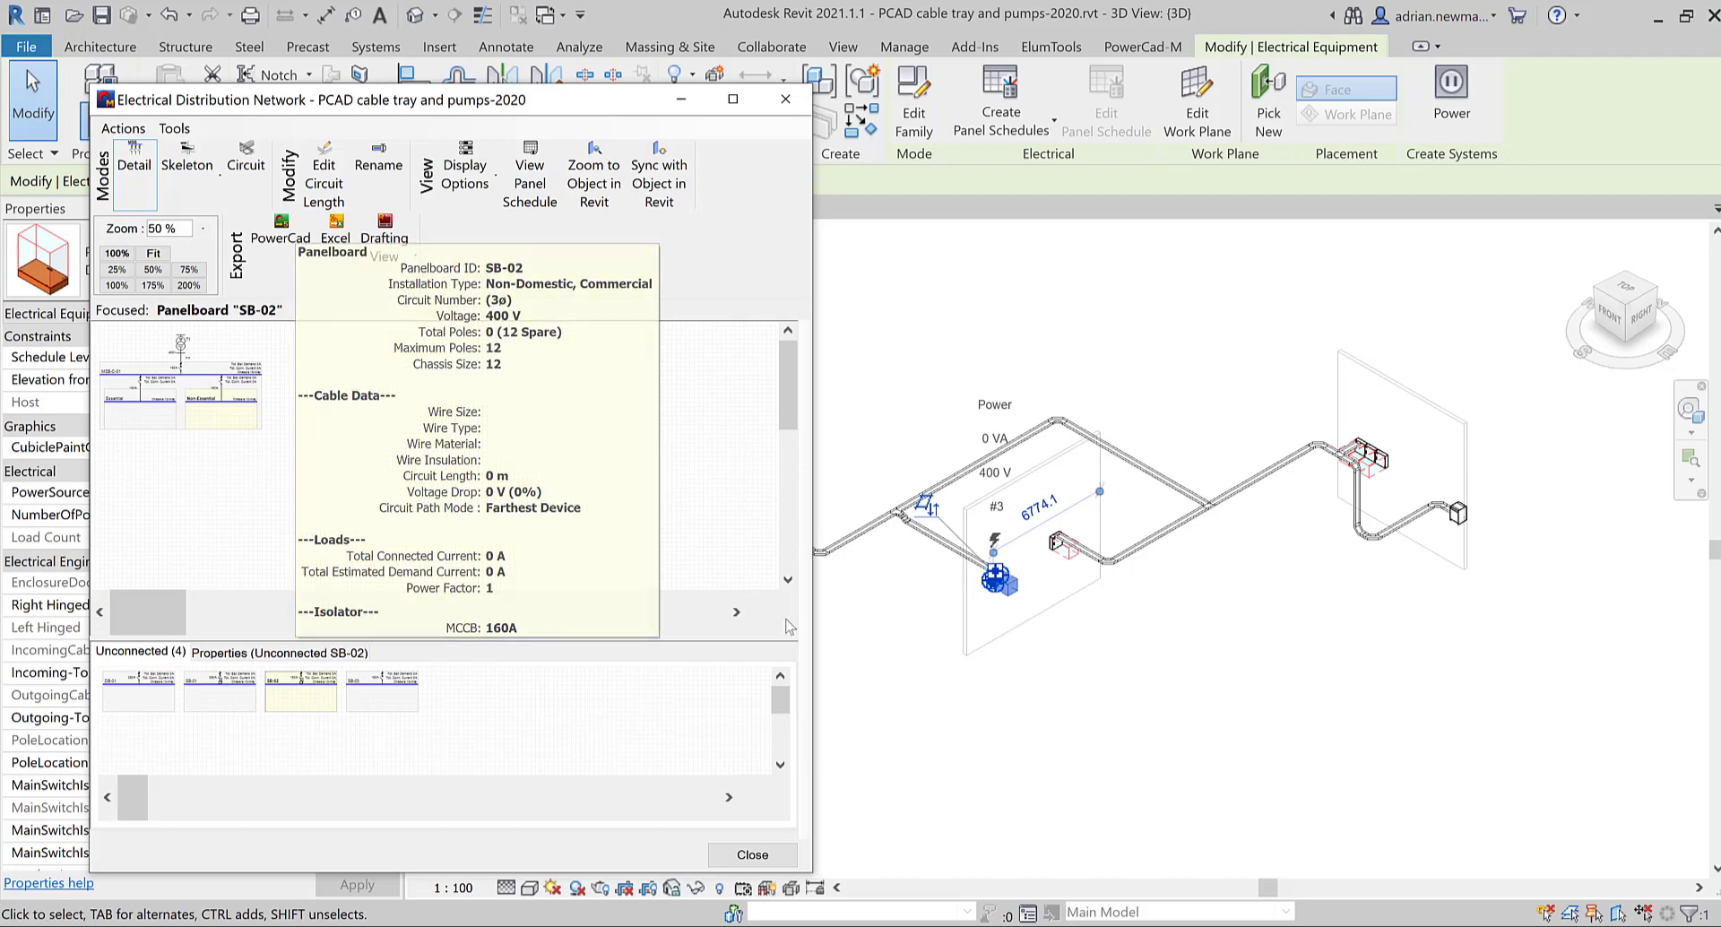
drag(315, 702, 228, 421)
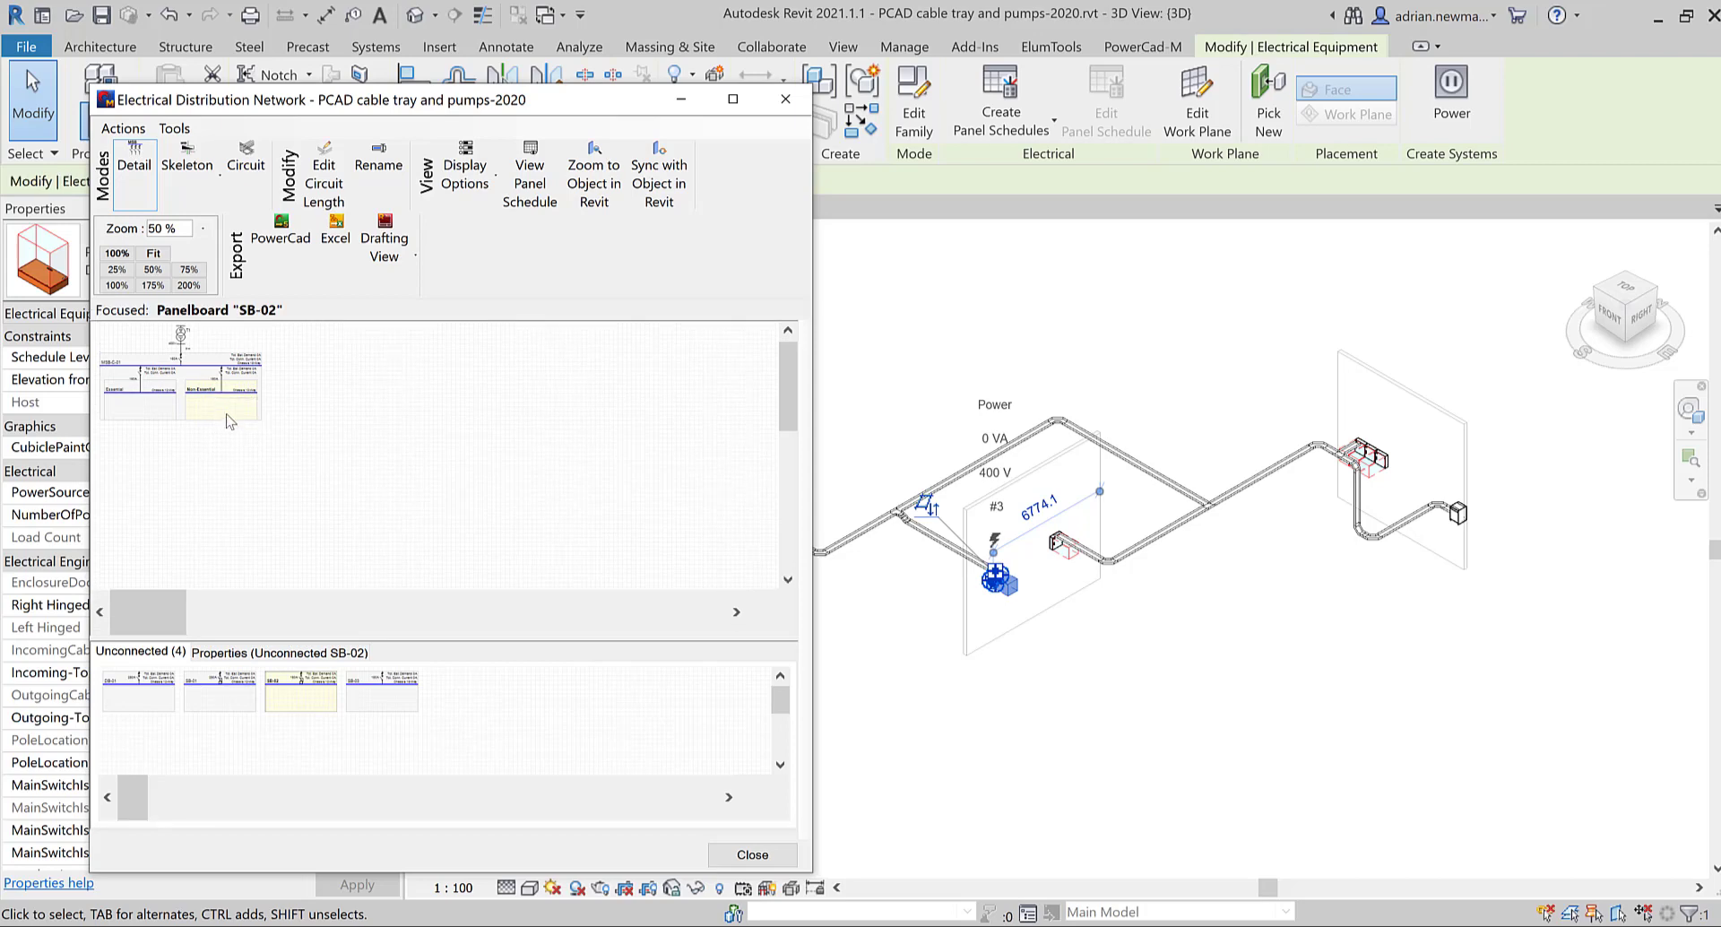
click(303, 705)
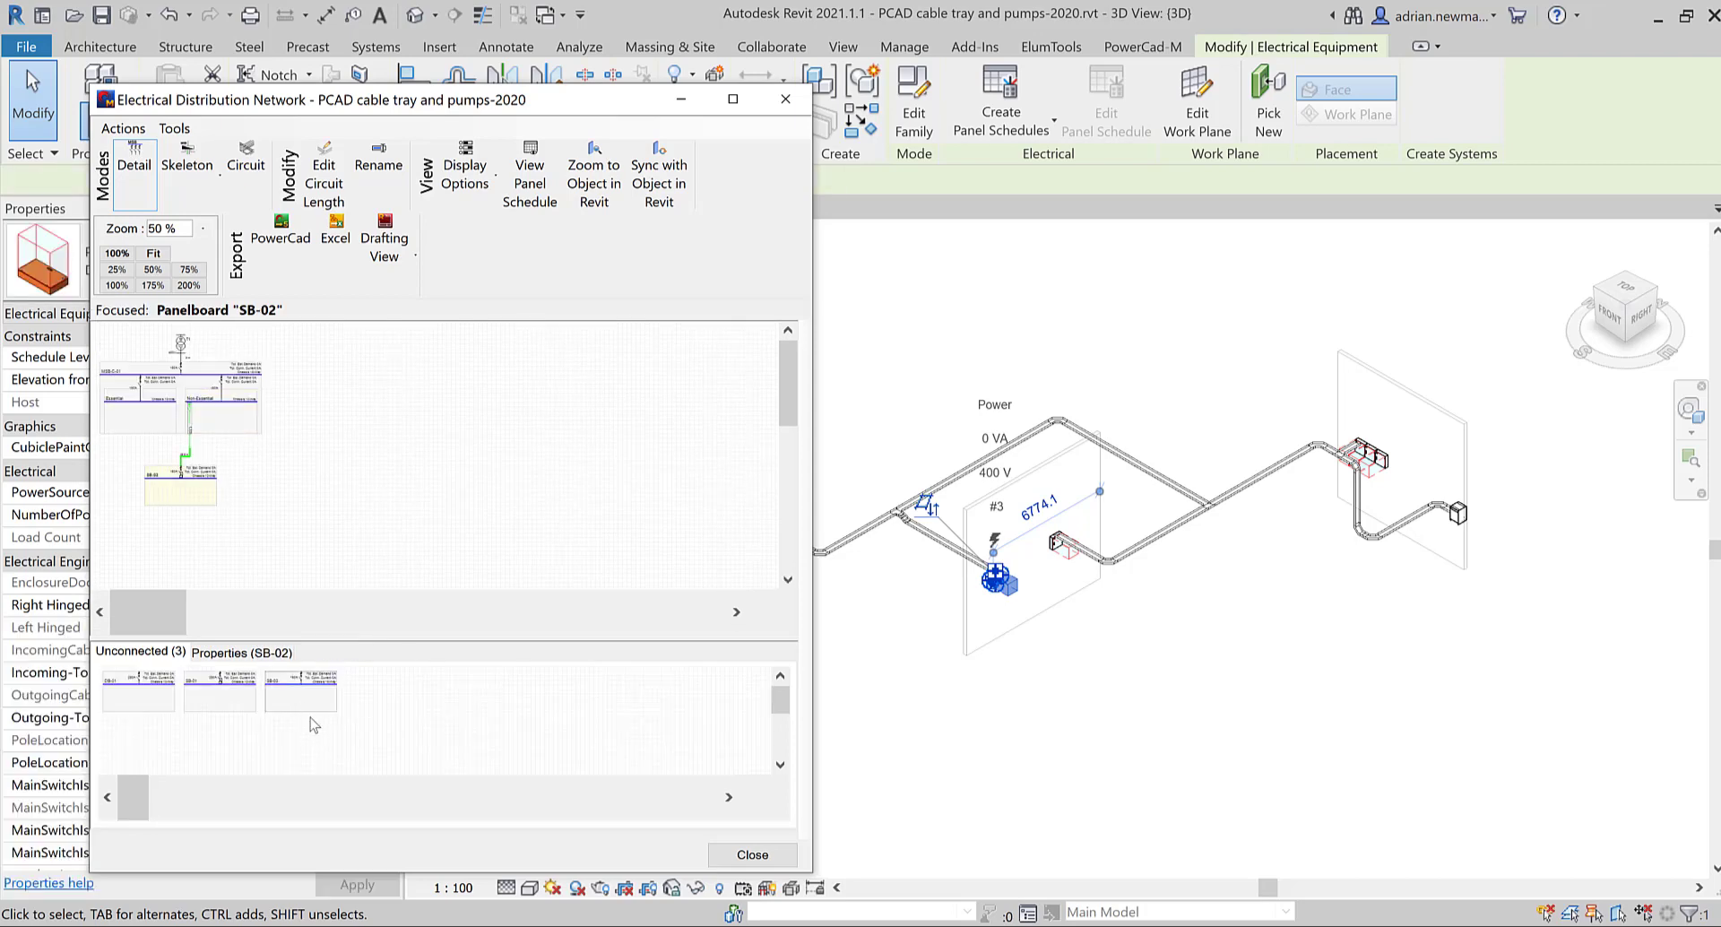
click(148, 695)
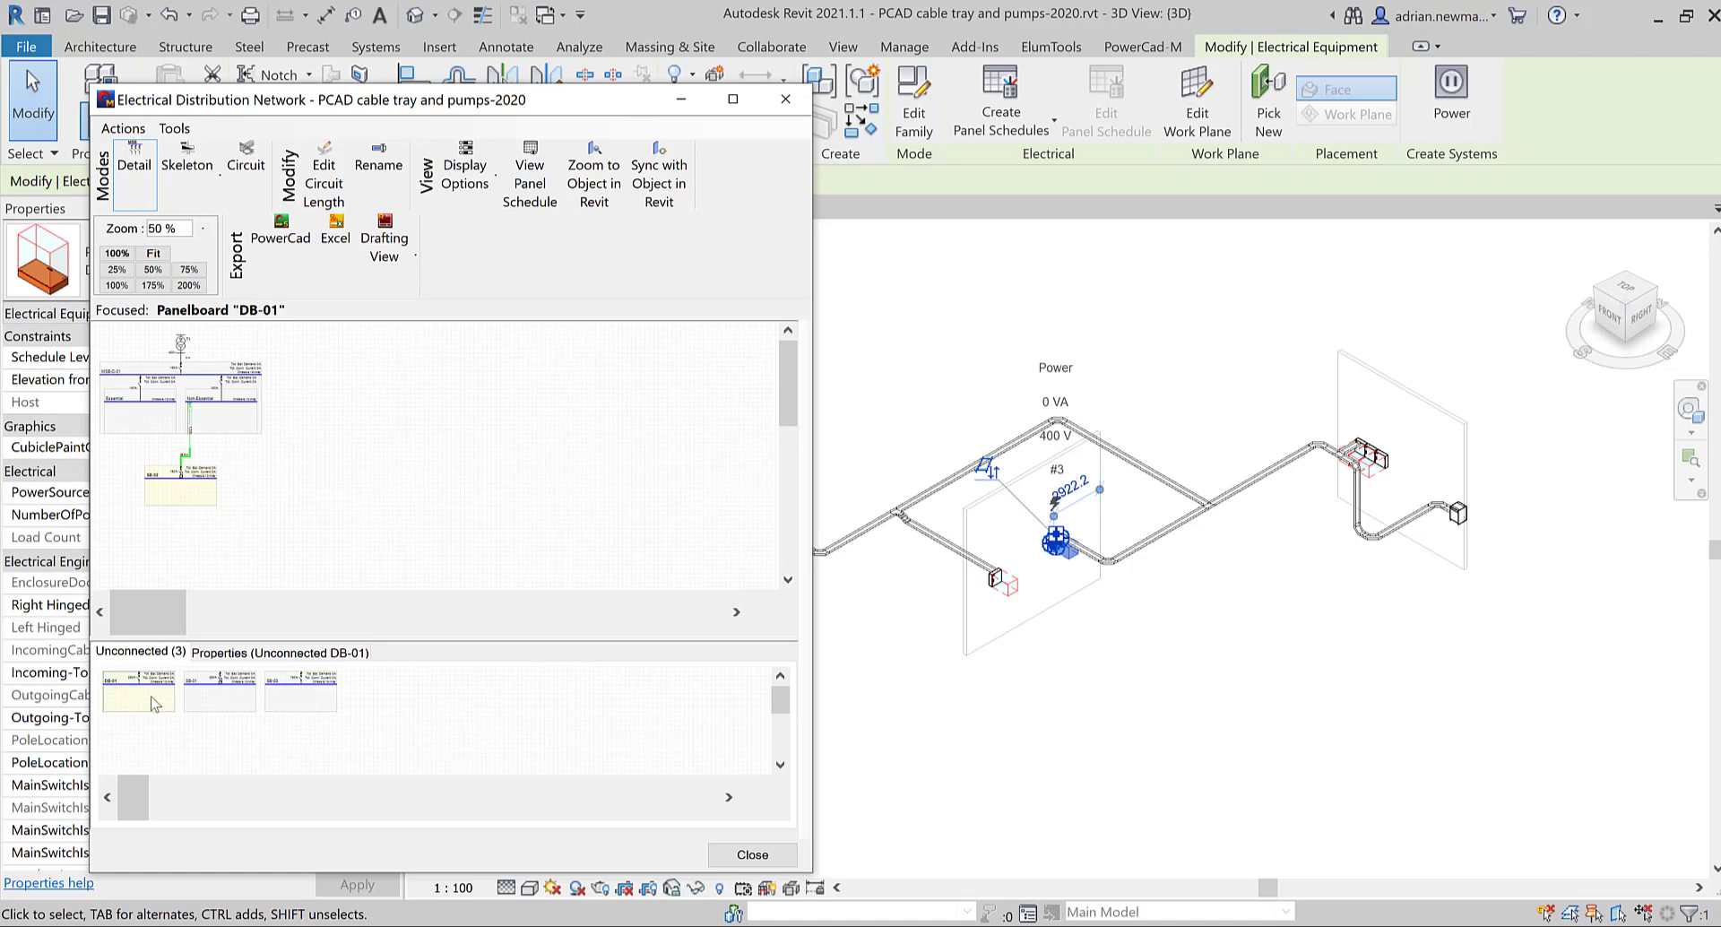
drag(152, 703, 224, 500)
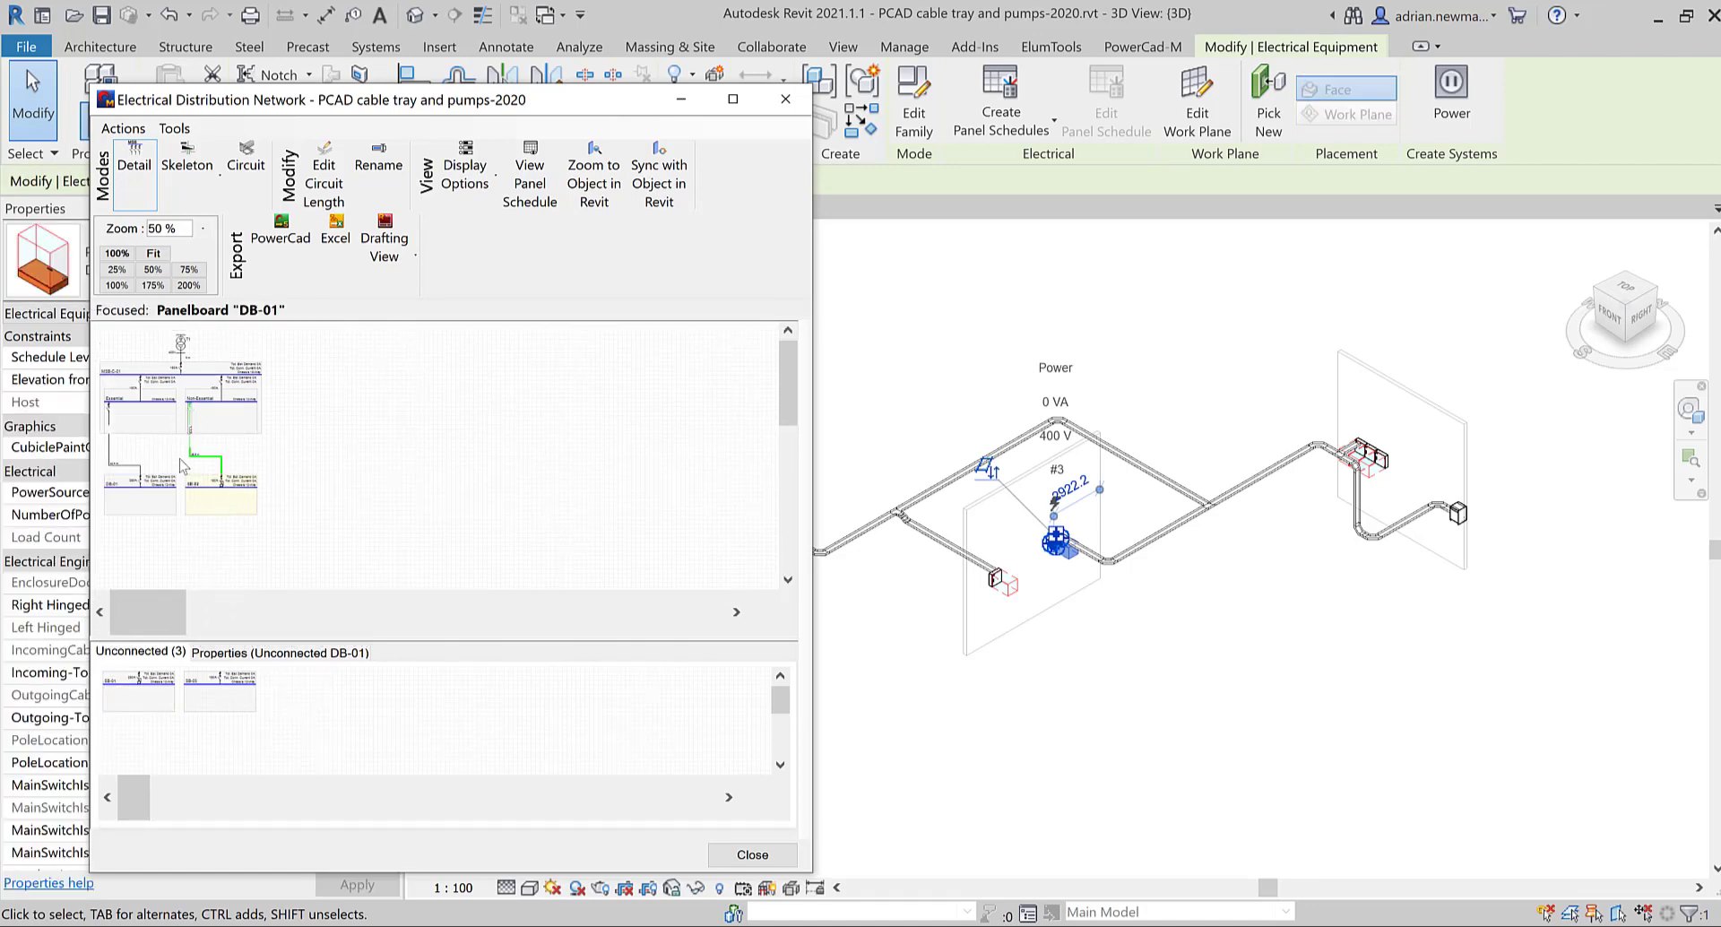
Connect panelboard SB-01 to the Non-Essential split bus and panelboard SB-03 downstream of SB-02
click(149, 698)
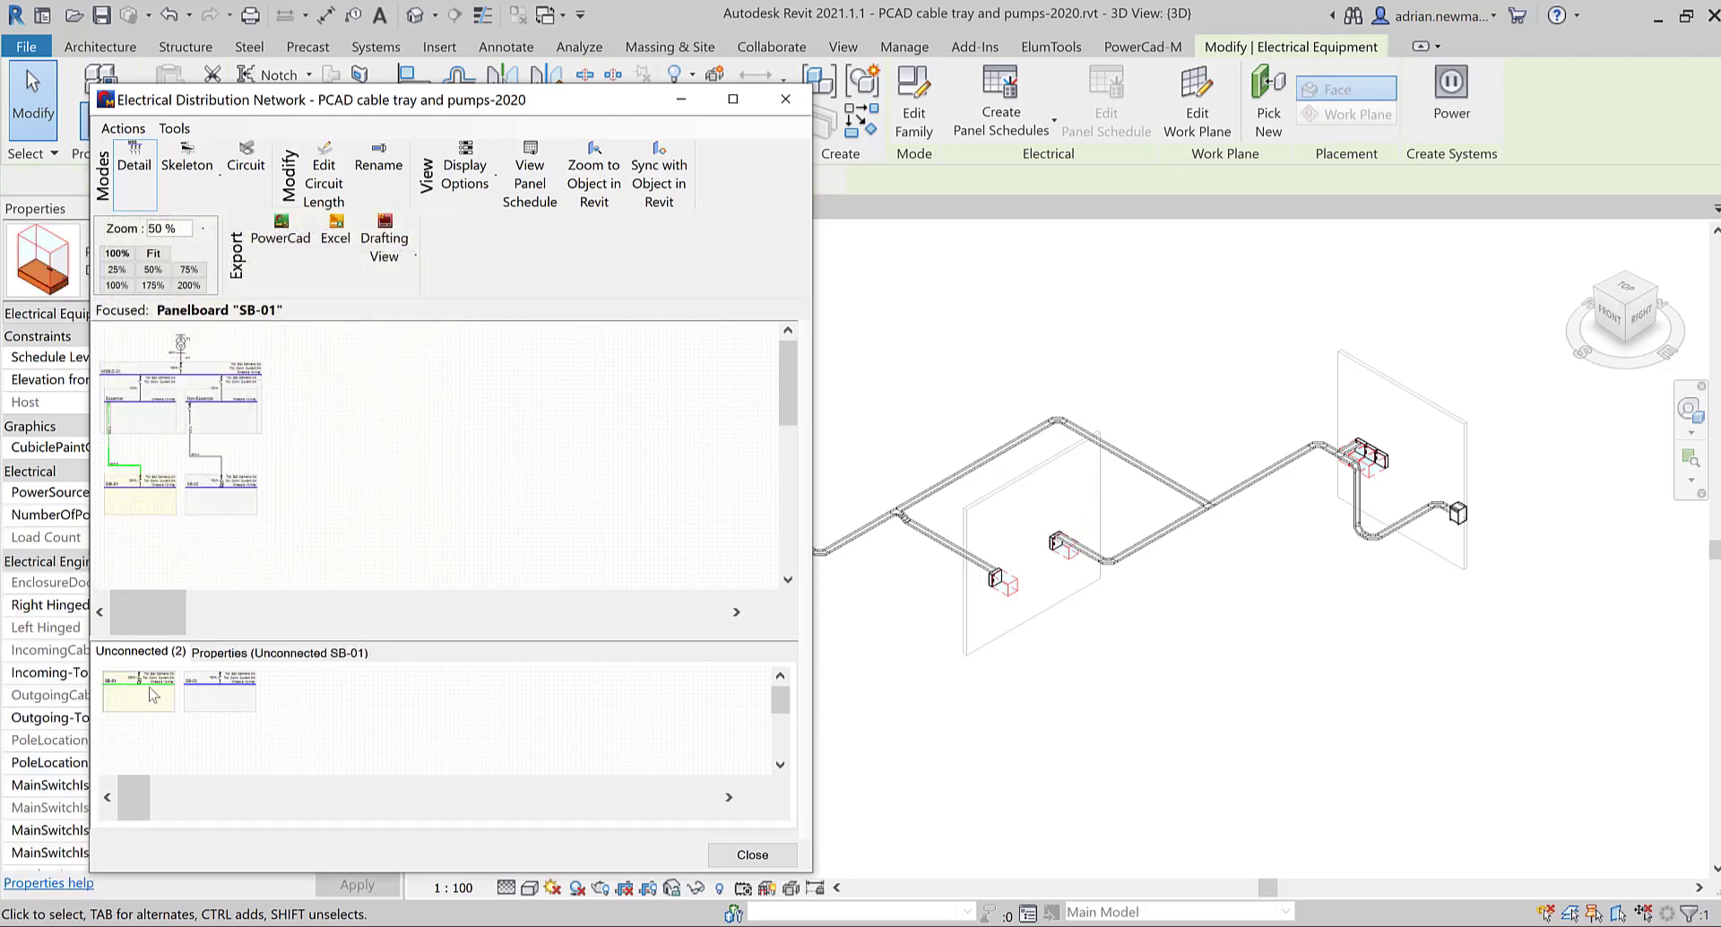
drag(152, 695, 239, 403)
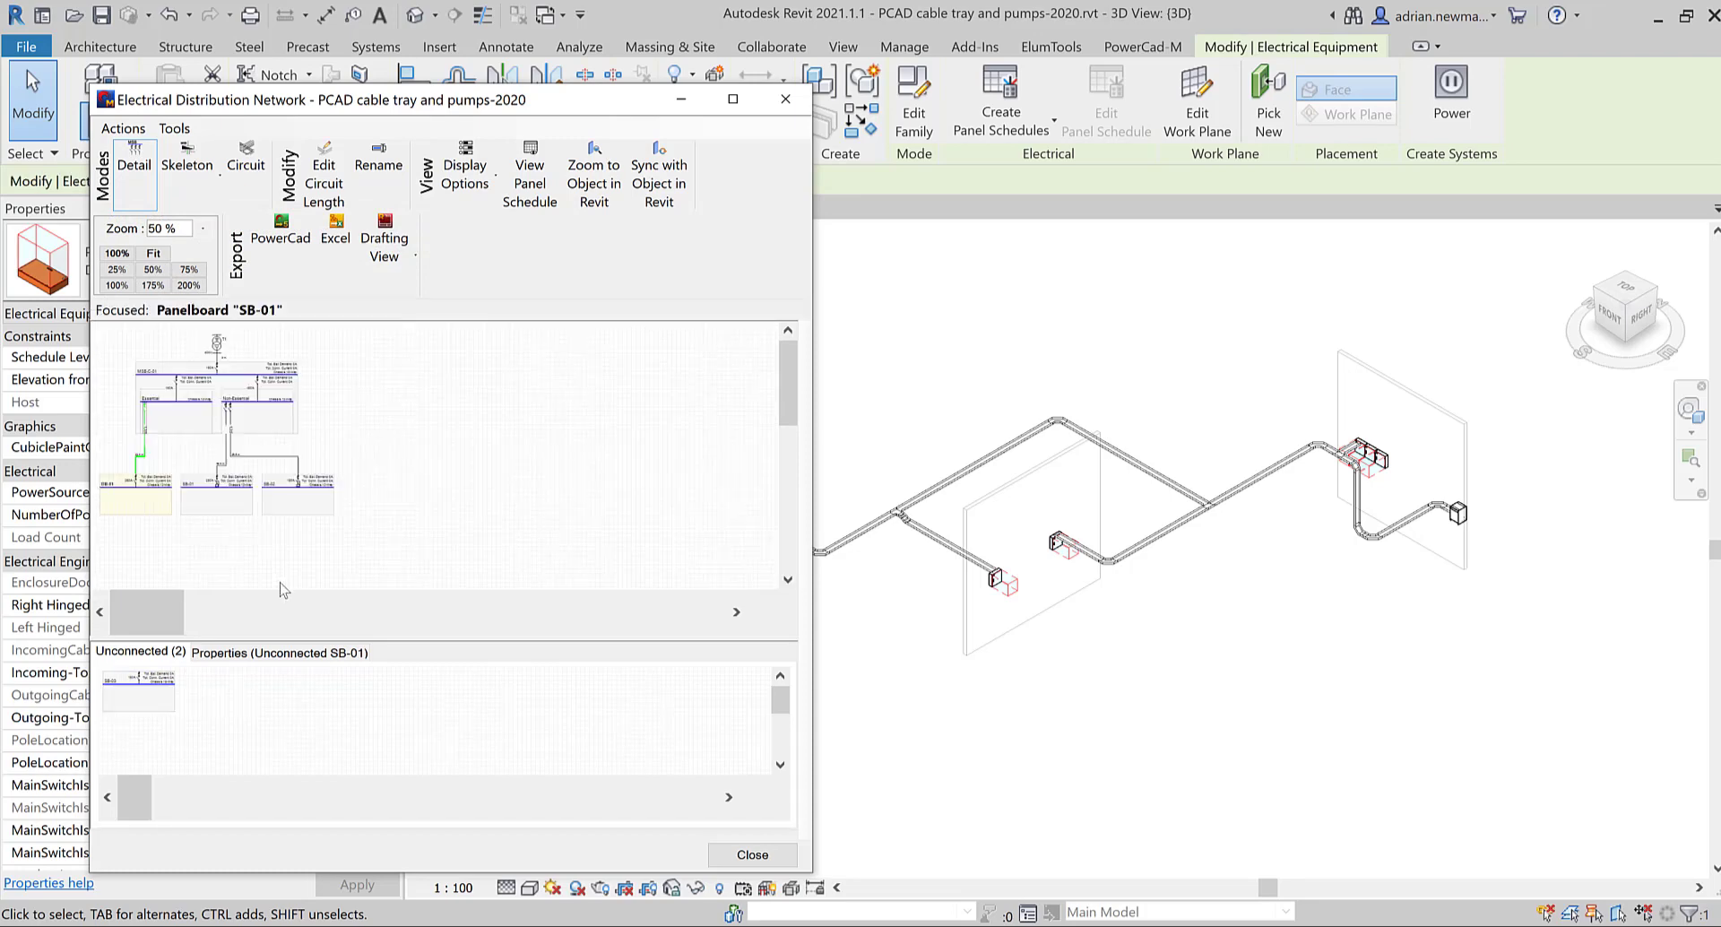
click(147, 703)
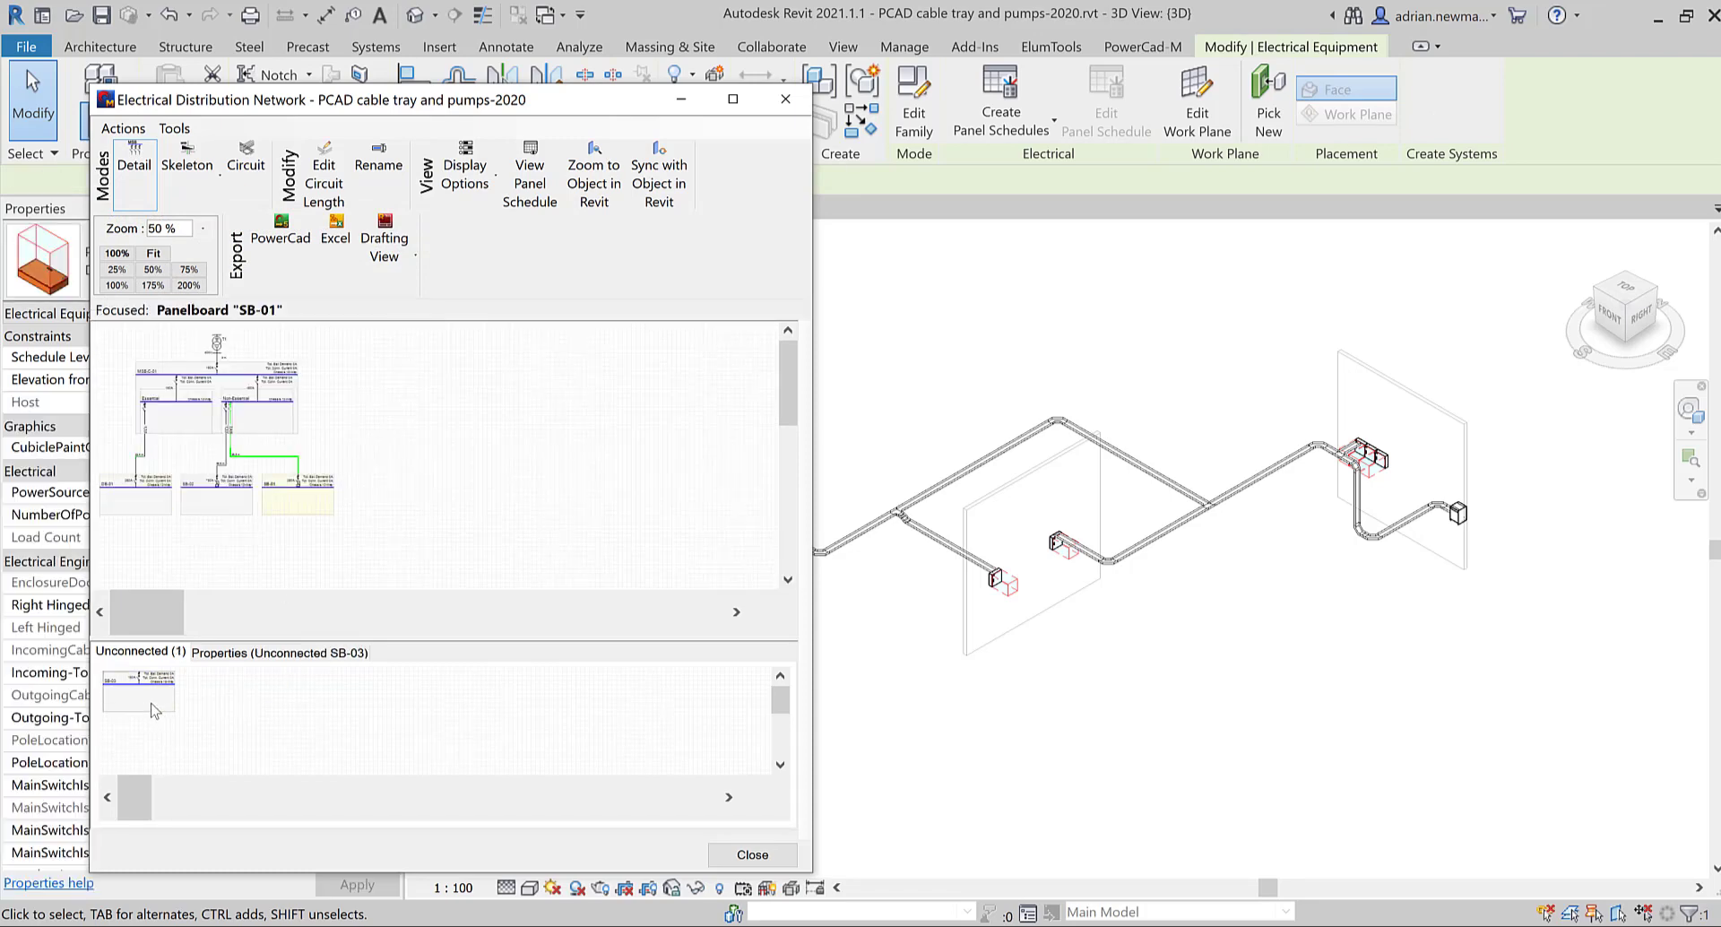
drag(139, 690, 222, 500)
click(234, 497)
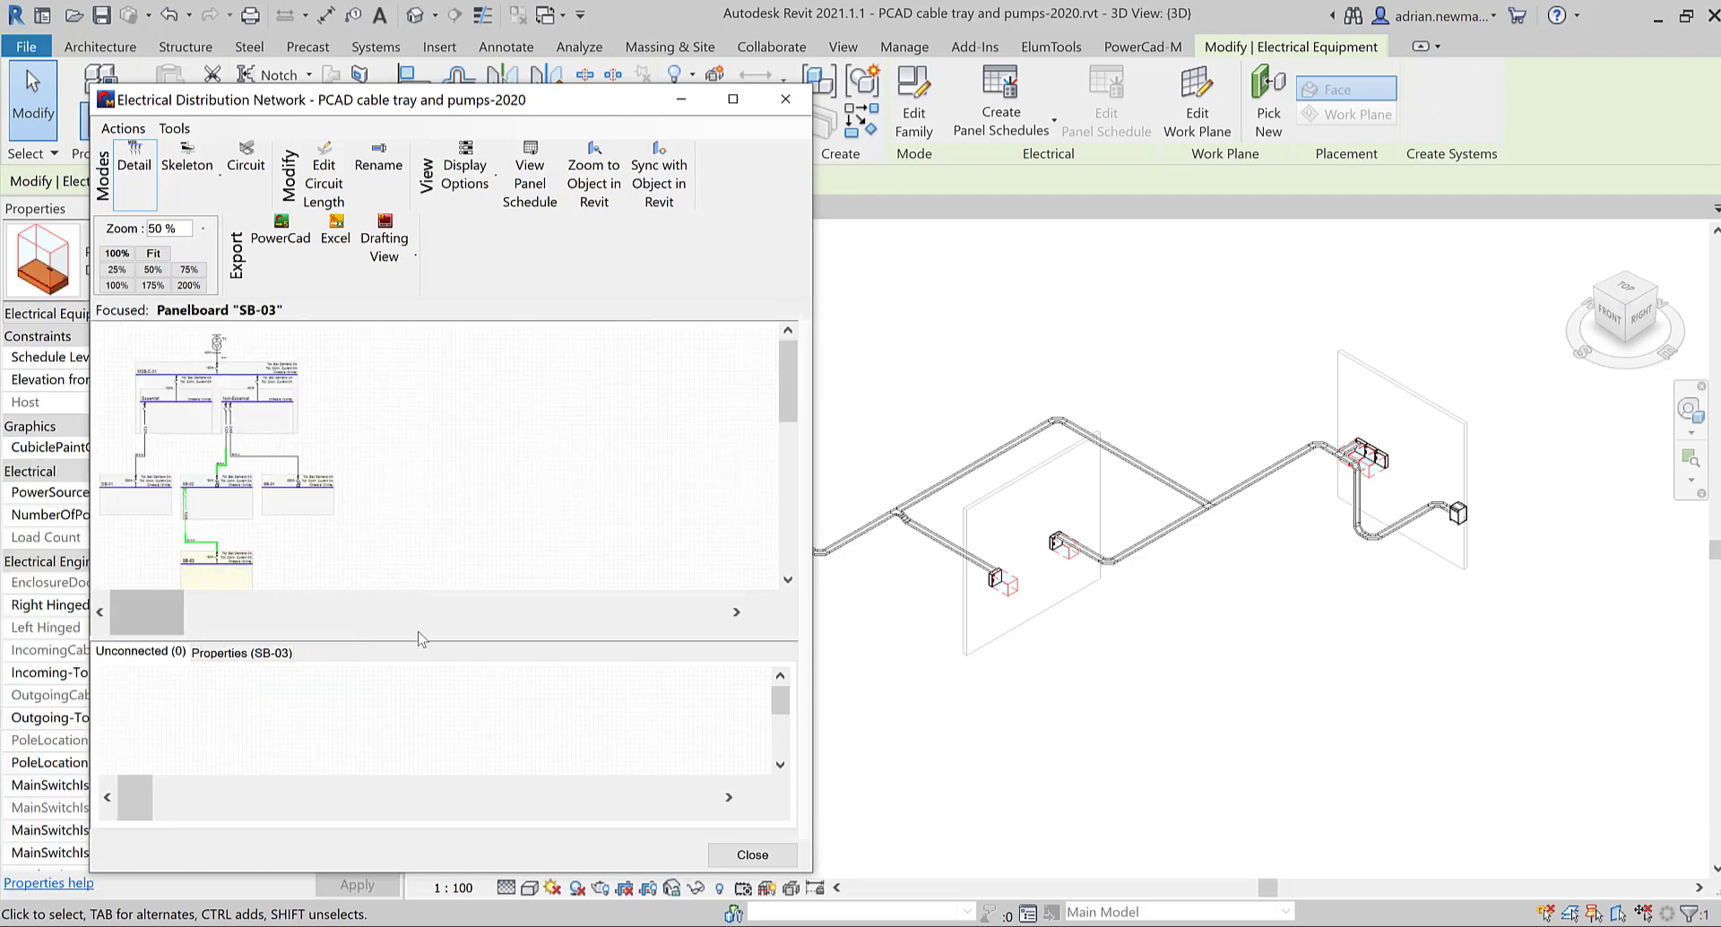
Enlarge the network diagram area, show panelboard DB-01's properties, and widen the distribution network window
drag(426, 639, 436, 692)
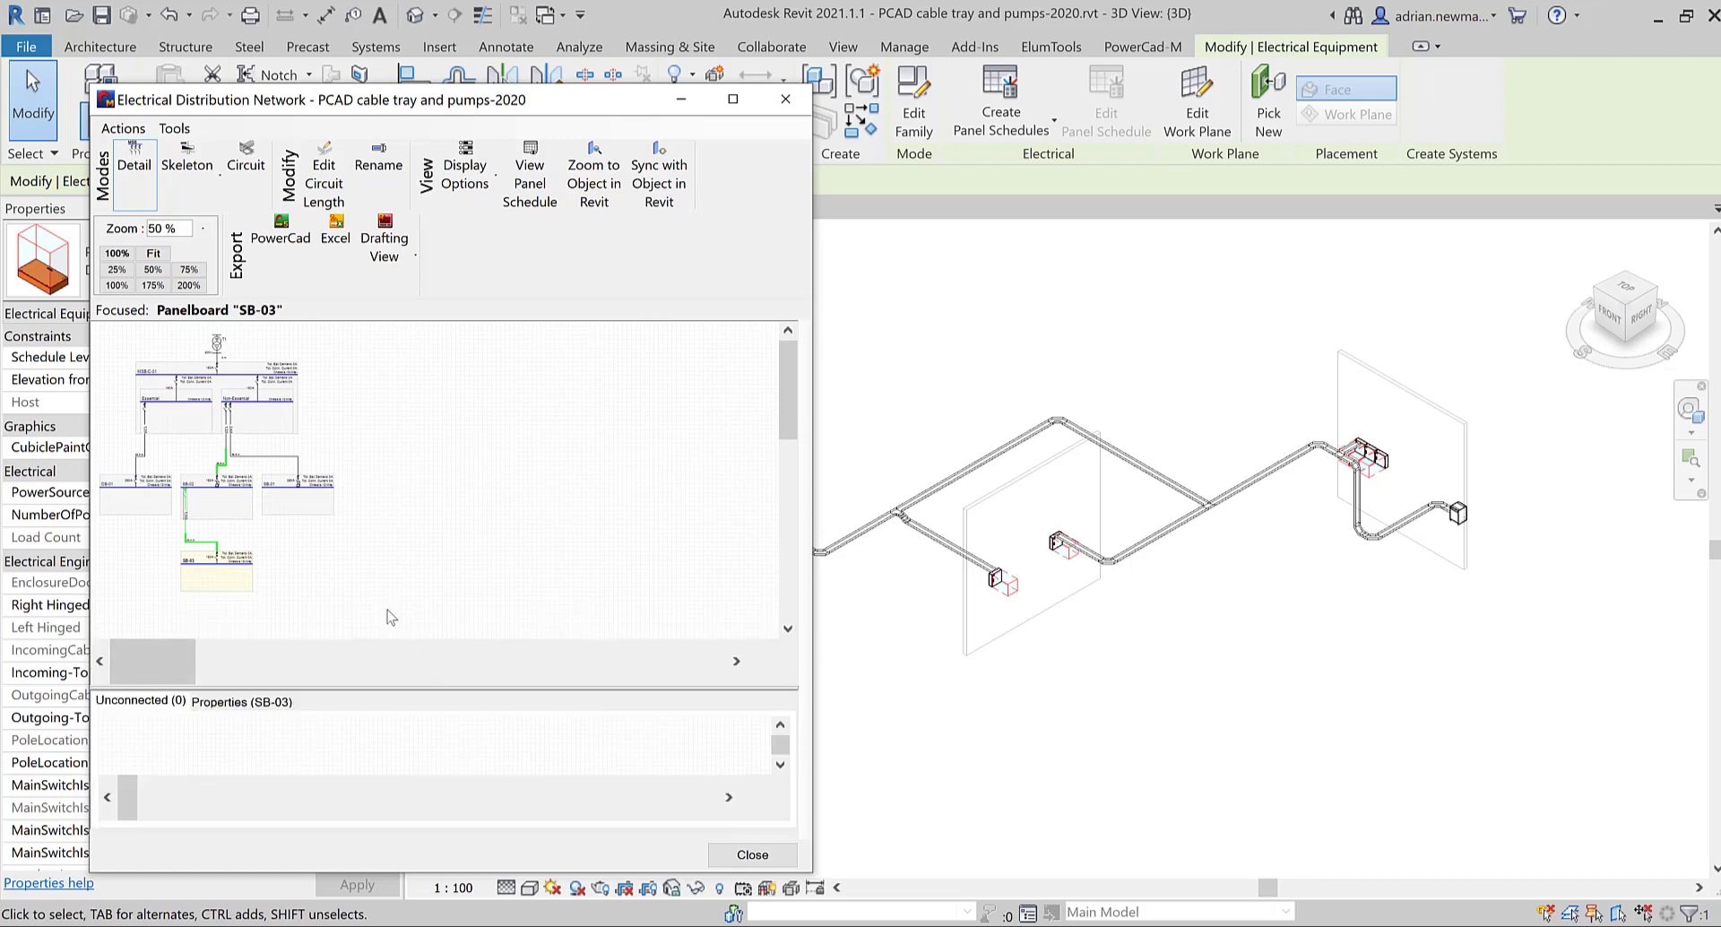
click(213, 704)
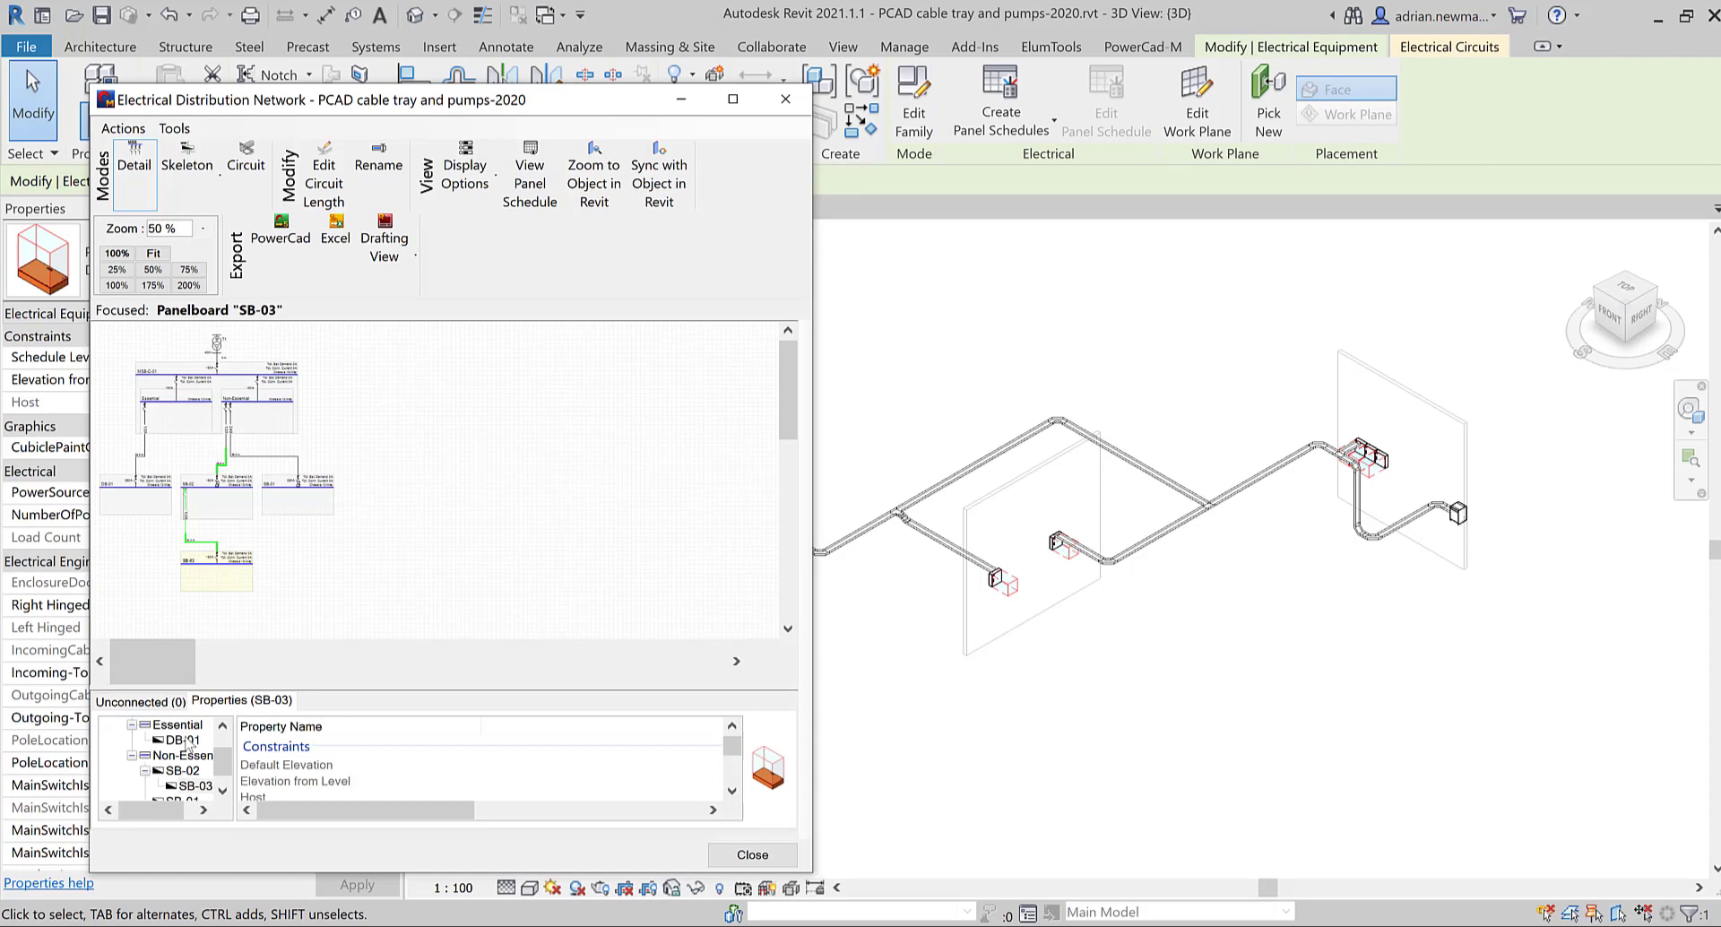
click(183, 740)
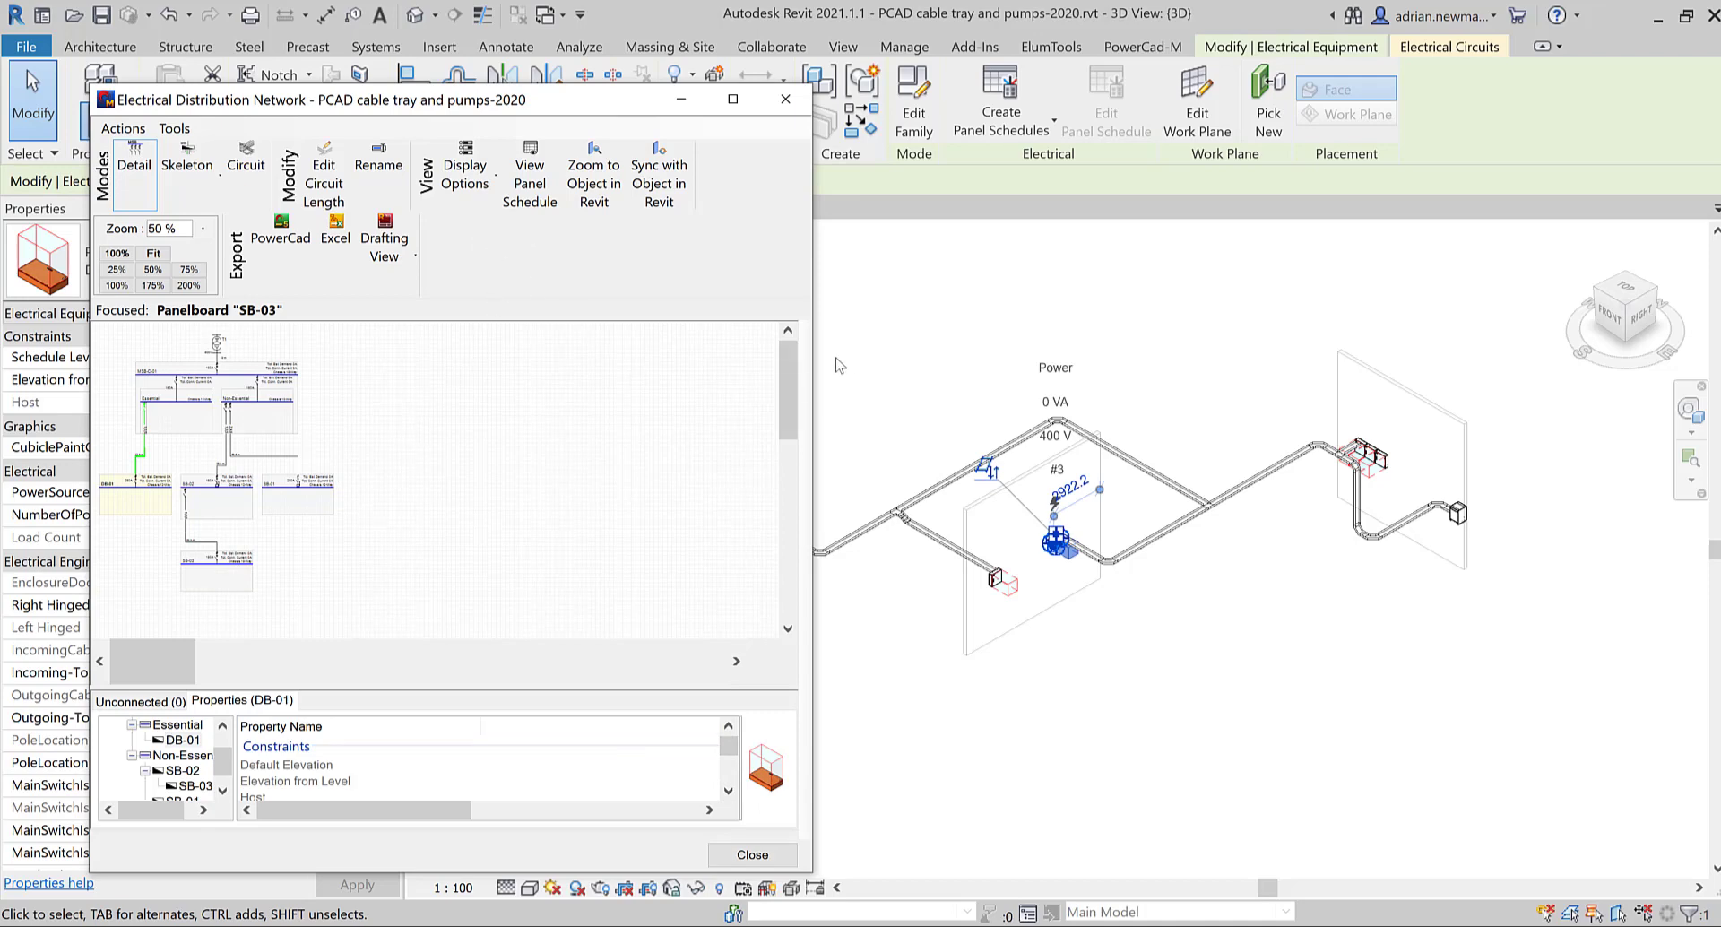
drag(890, 360, 900, 359)
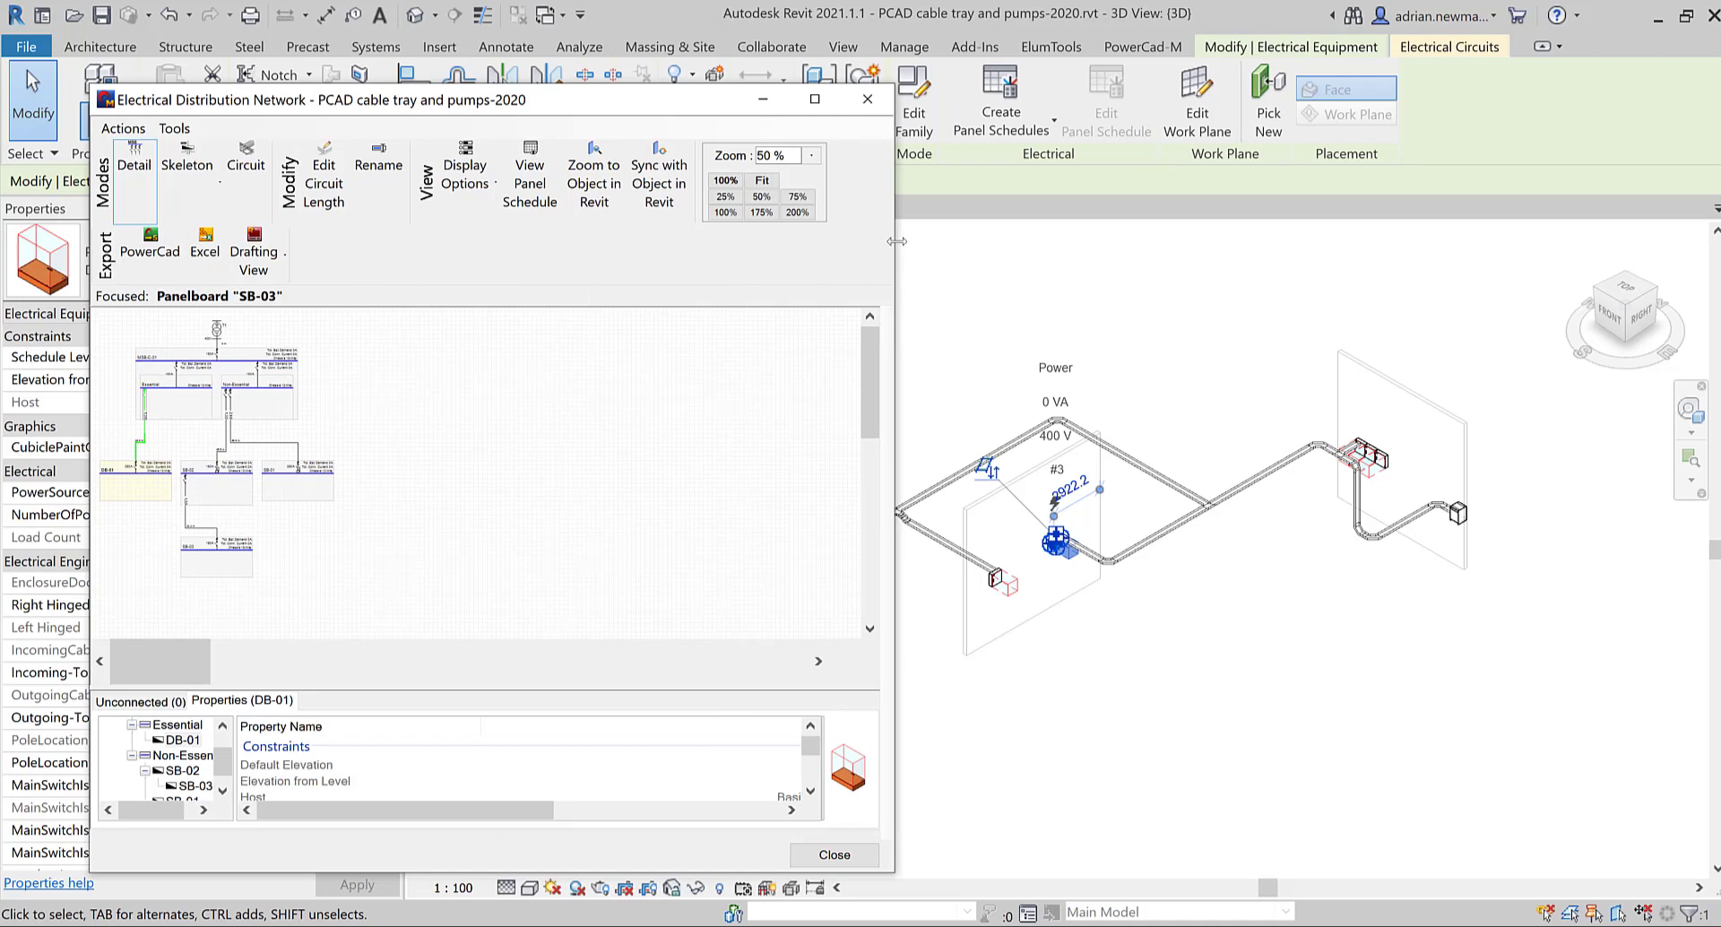
drag(896, 241, 967, 250)
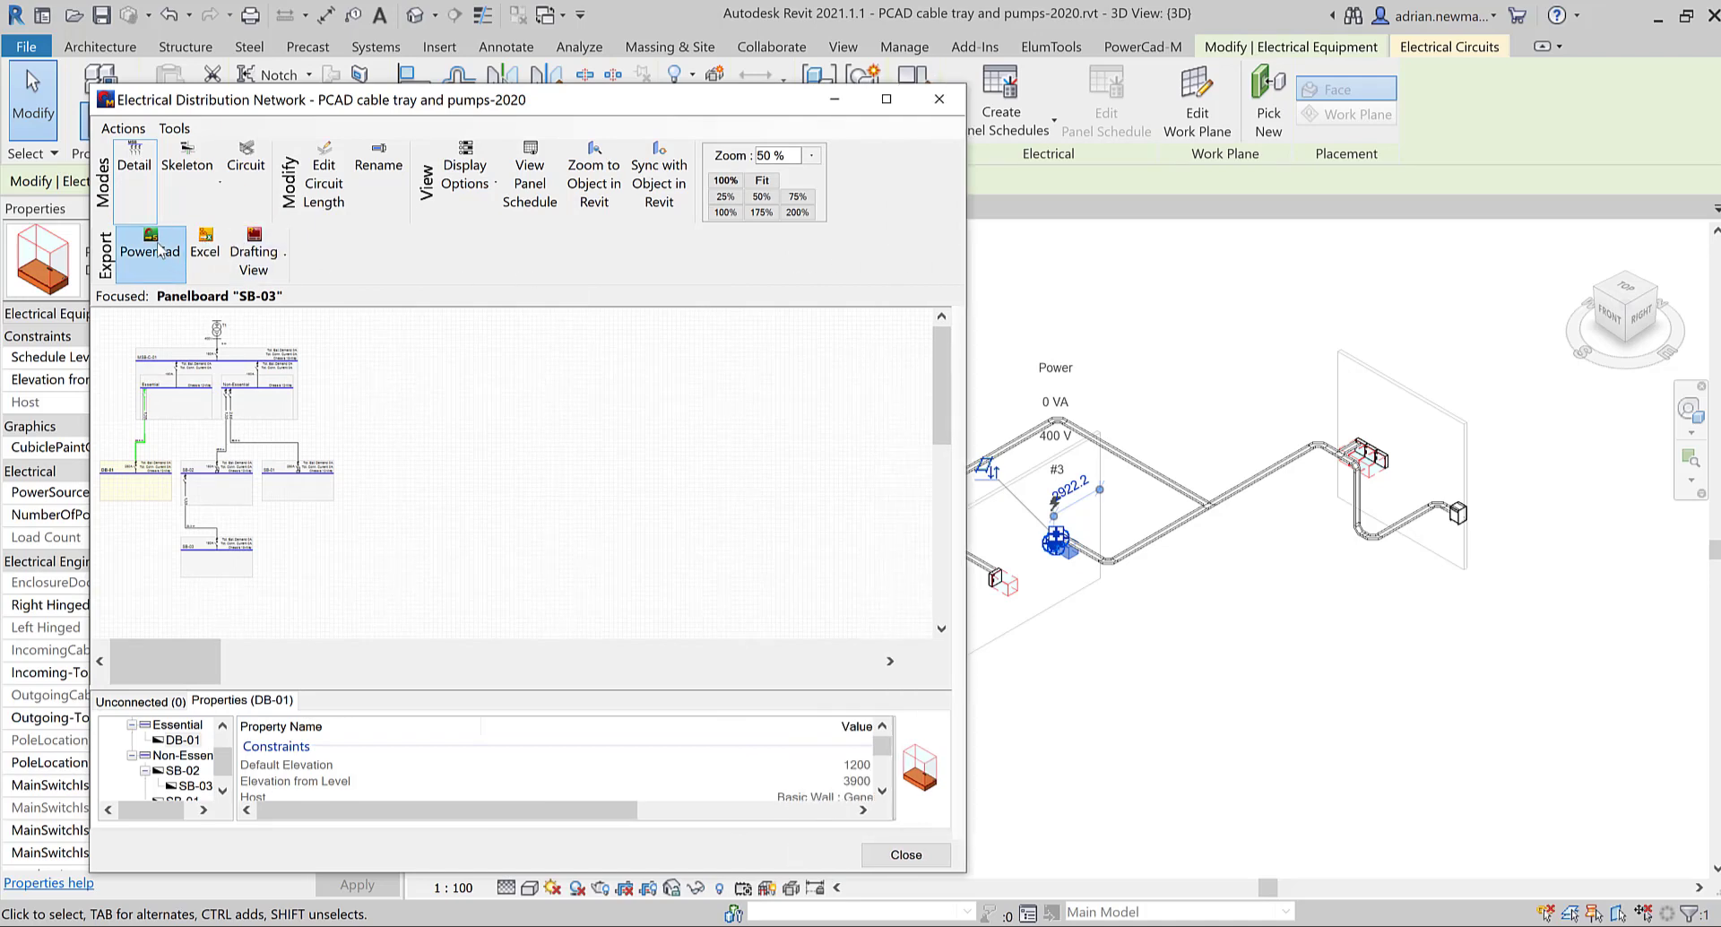
Export the network to PowerCad-5 with Equipment Loads (Full Load Current) and fit the whole single line diagram in view
click(151, 249)
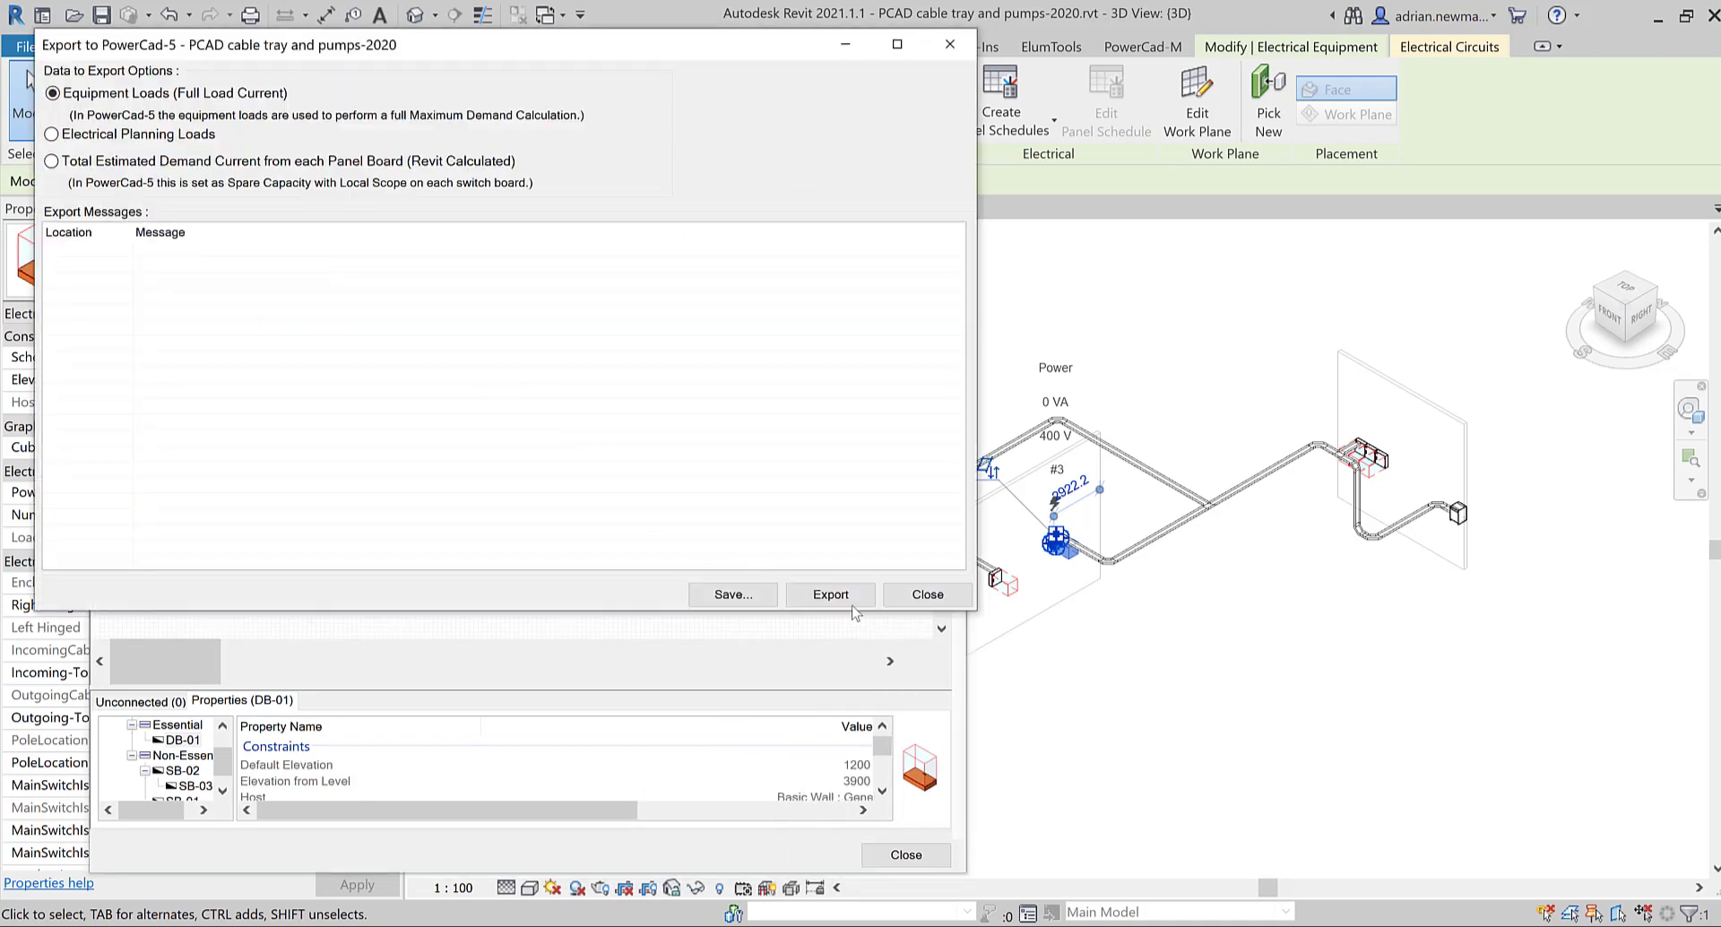
click(830, 595)
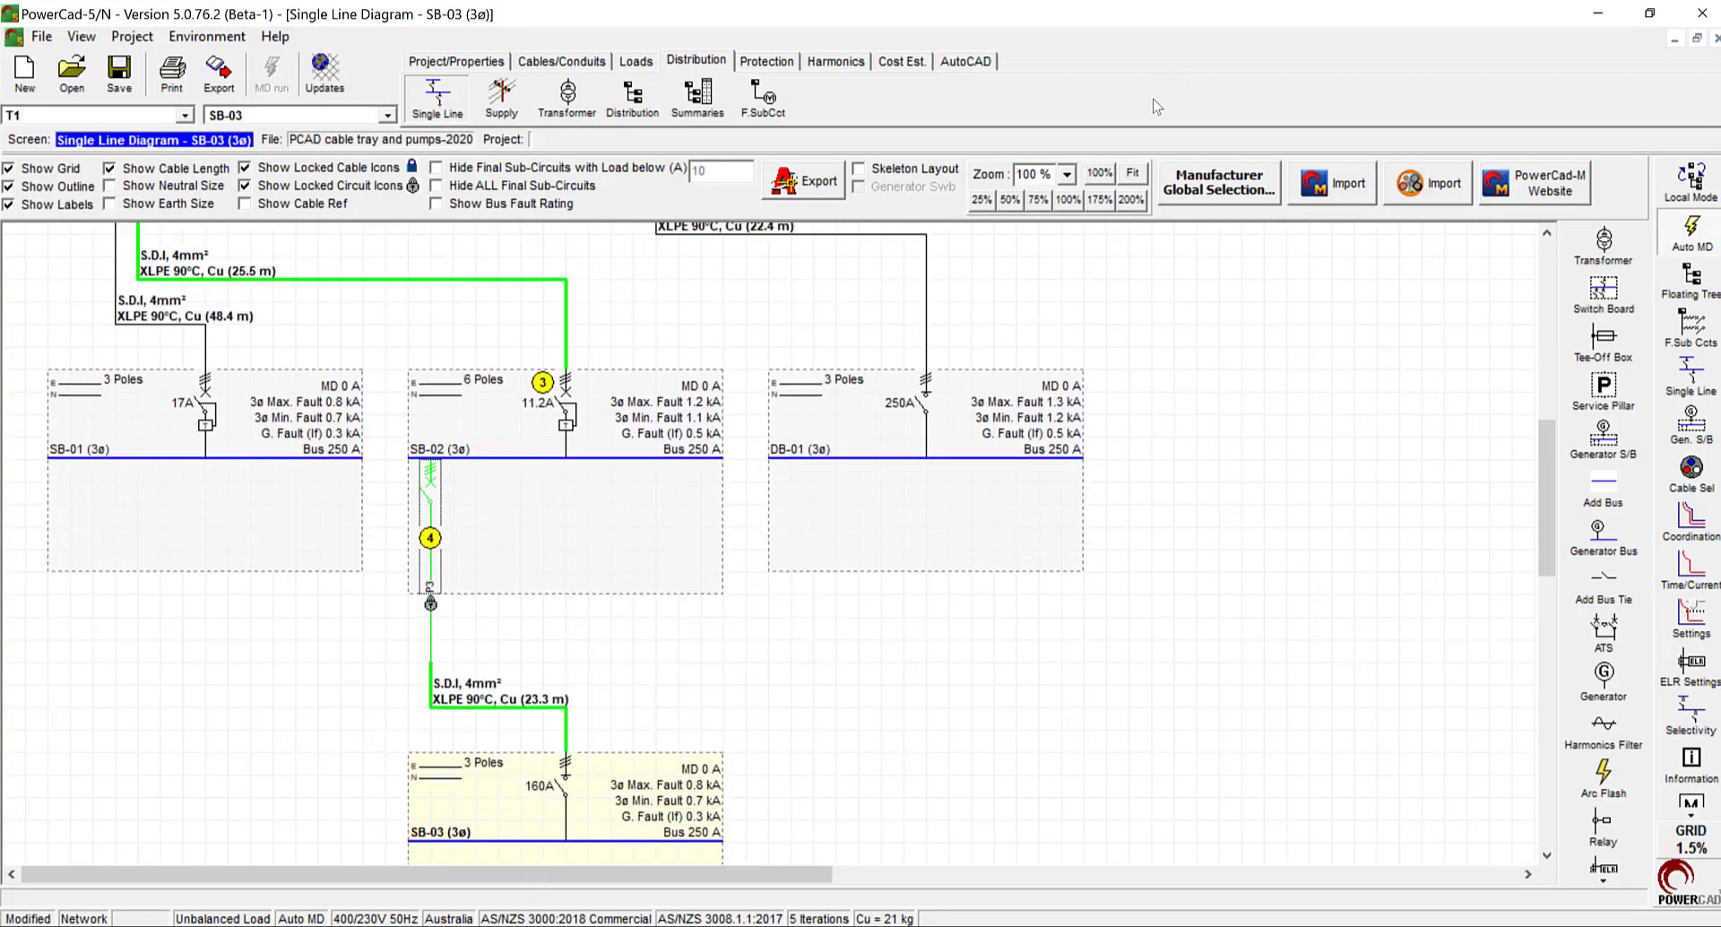
click(1132, 172)
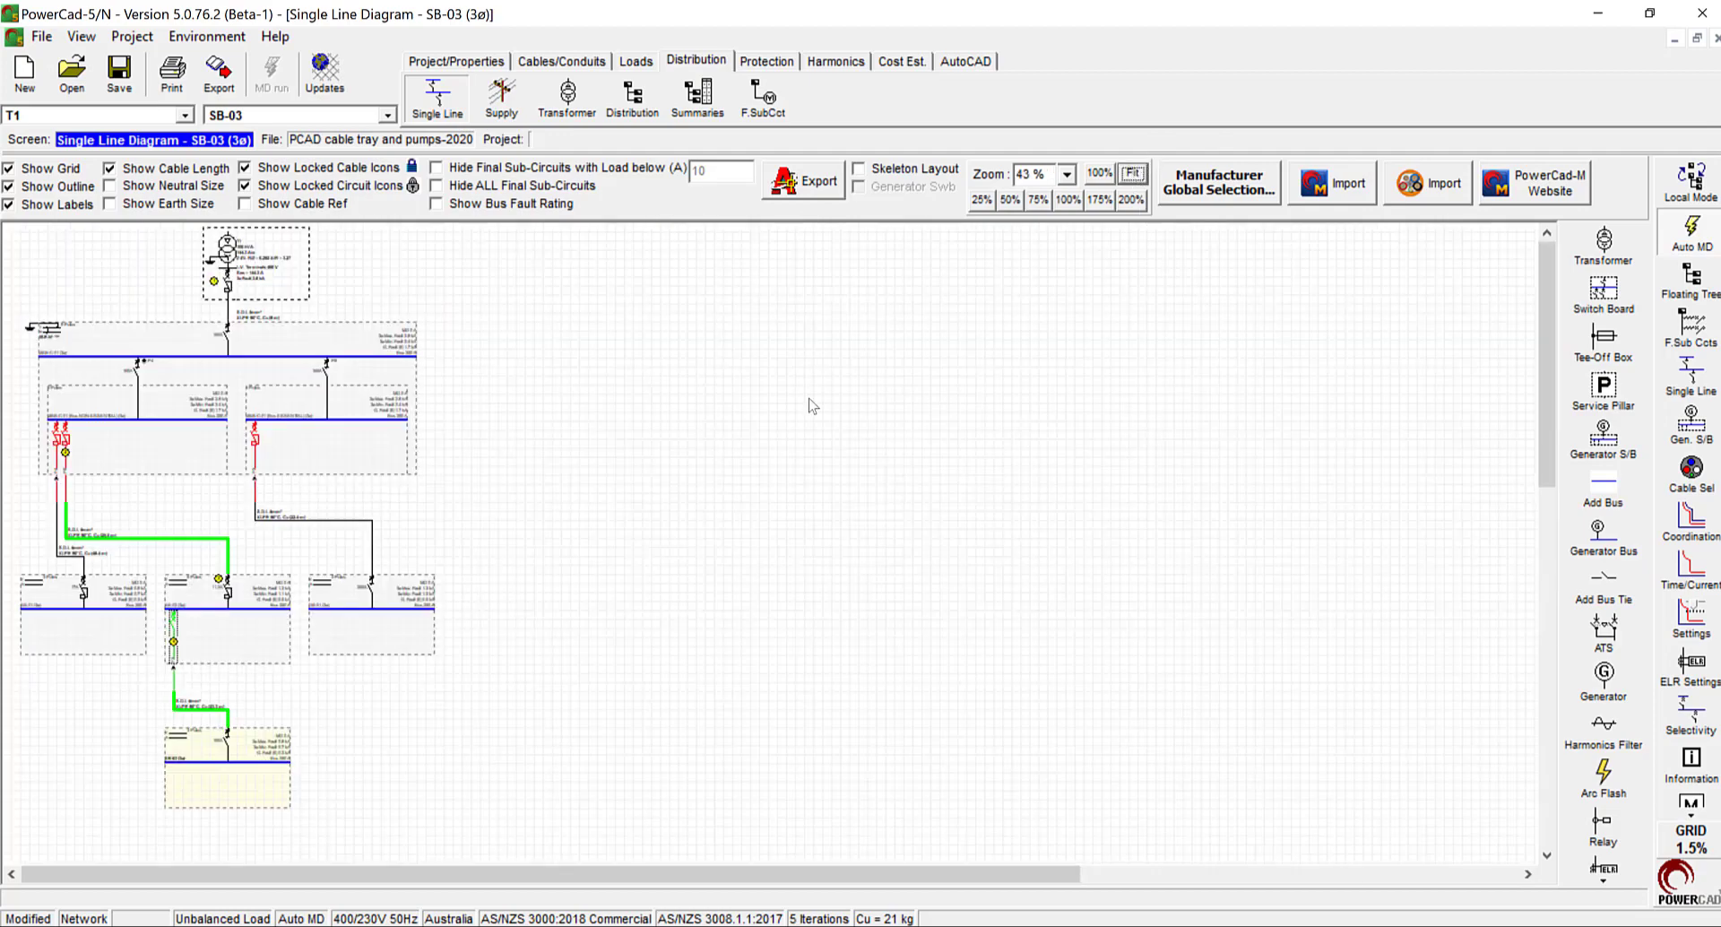
Compare the PowerCad-5 single line diagram with the Revit distribution network, and close the export and network windows
drag(1049, 14, 1233, 122)
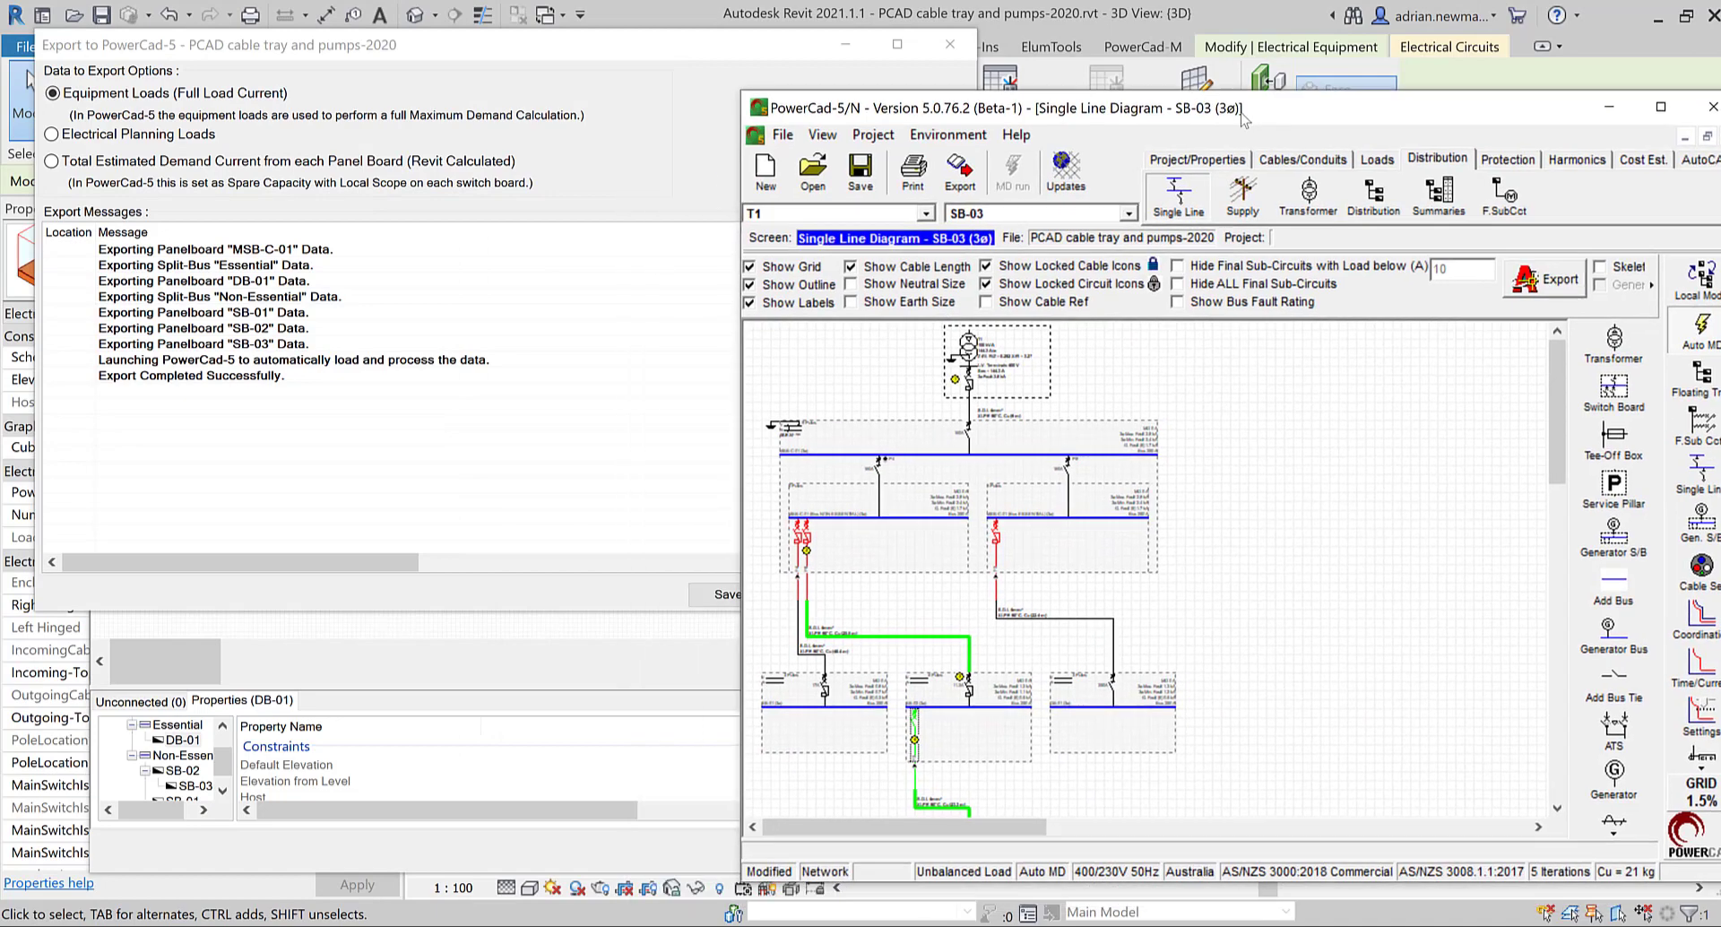
click(625, 532)
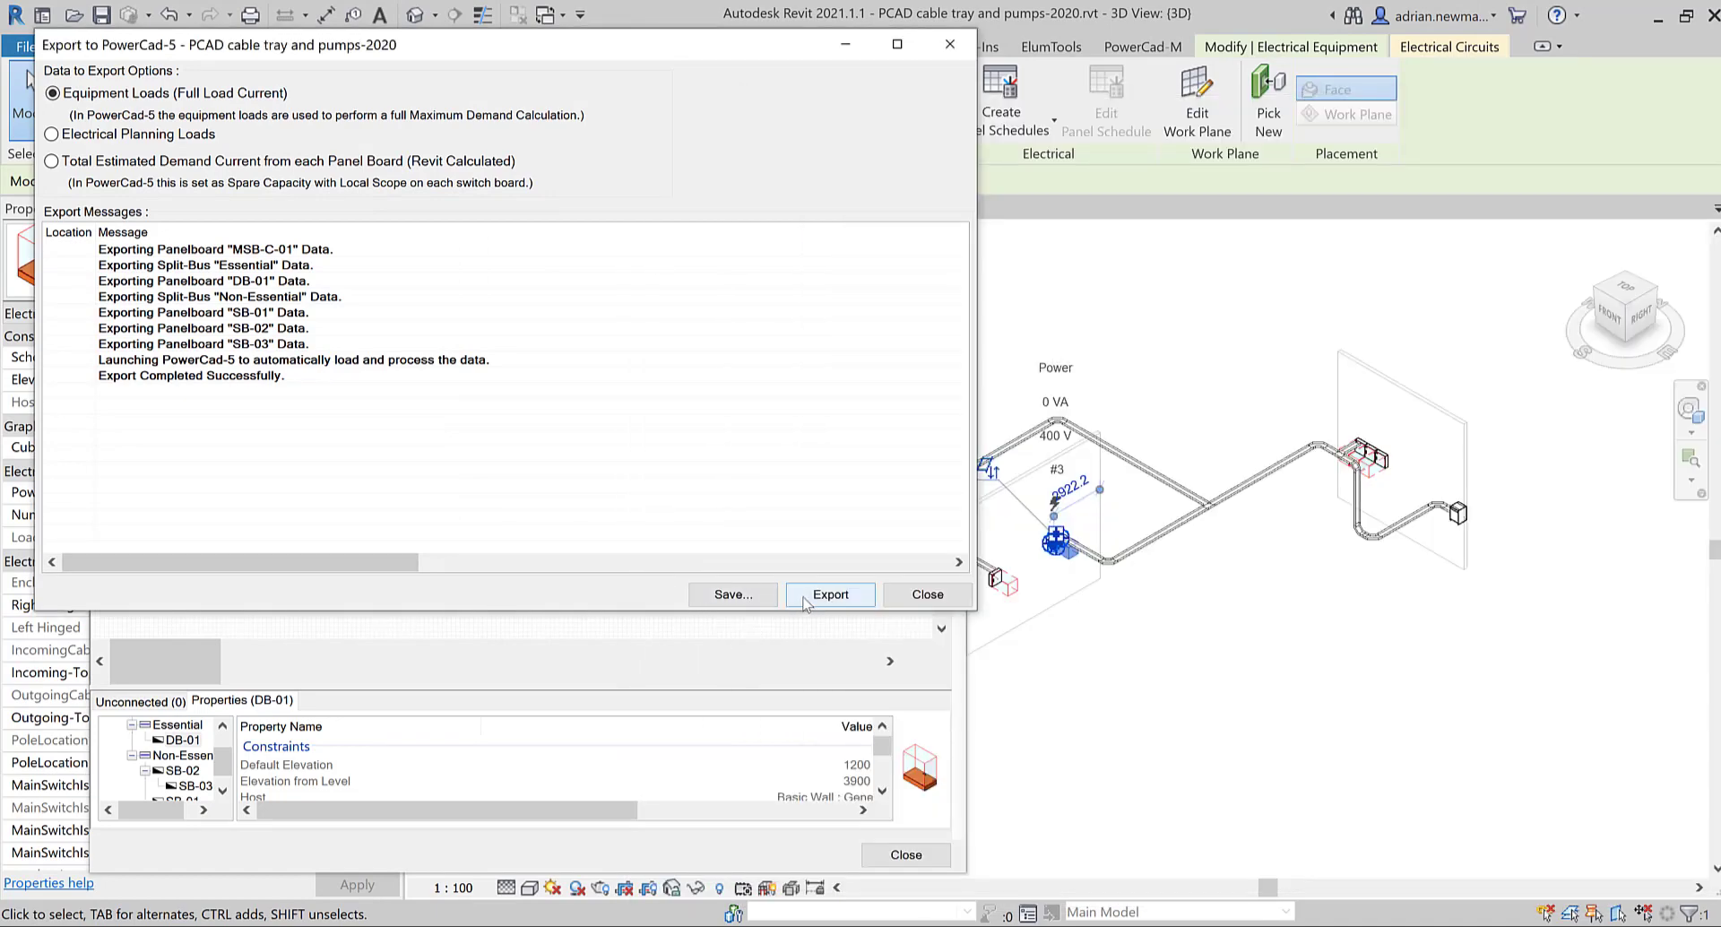
click(928, 594)
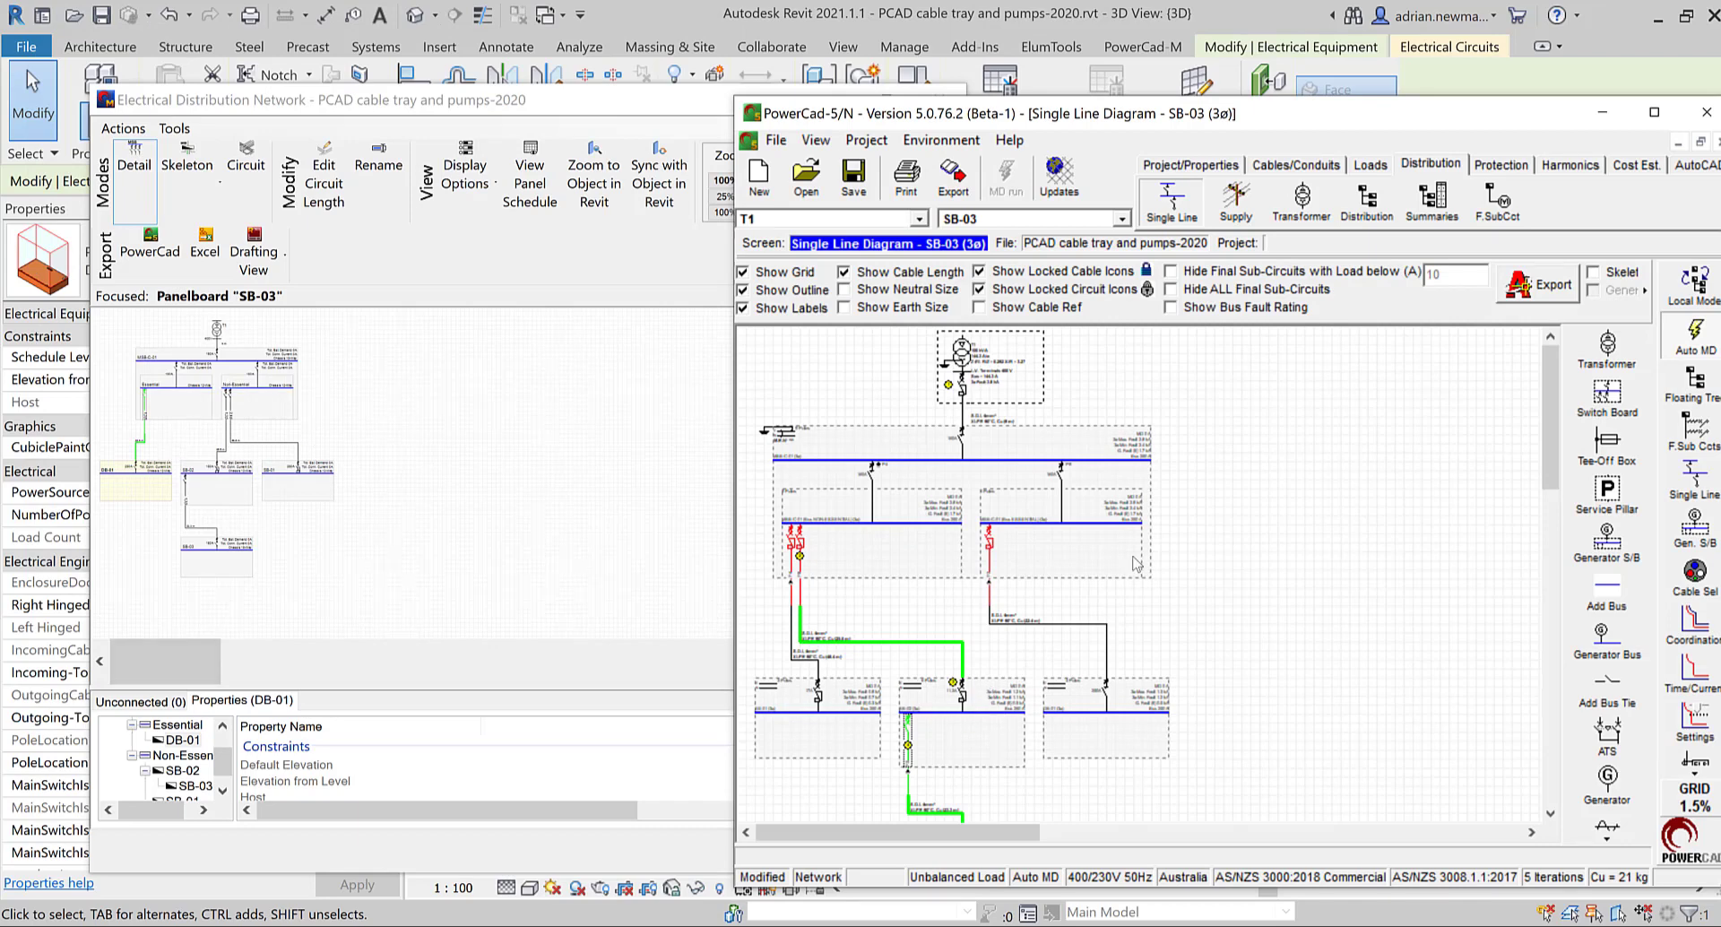
drag(1559, 492, 1560, 527)
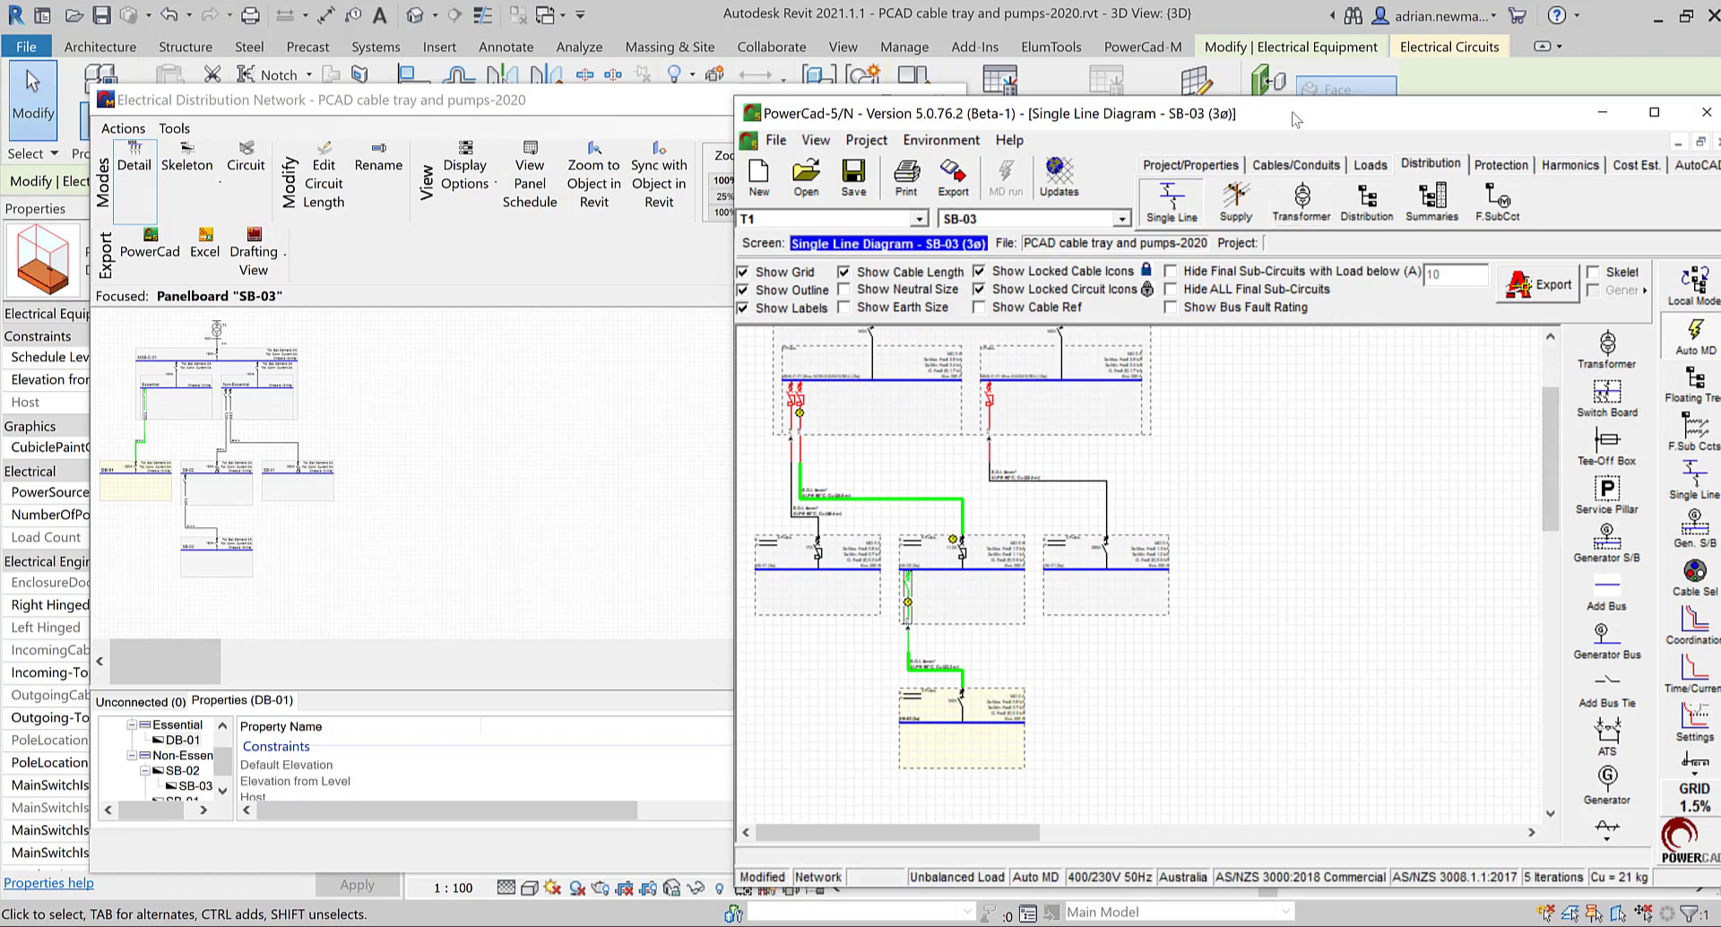
drag(1295, 119, 974, 78)
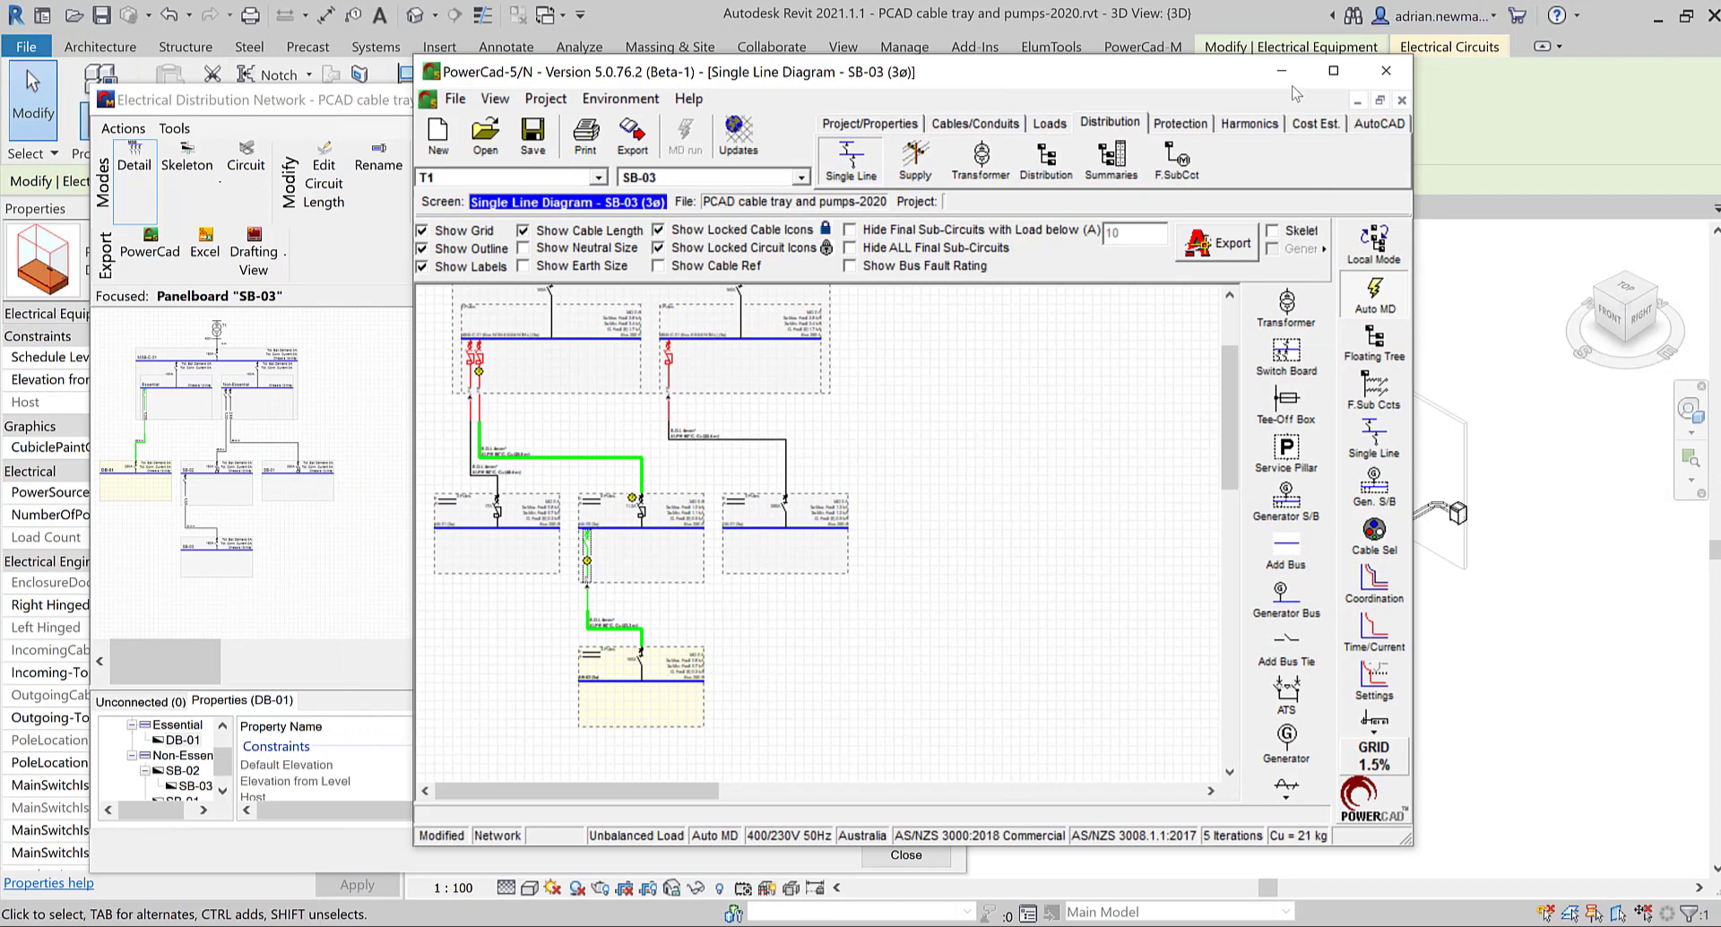
click(344, 583)
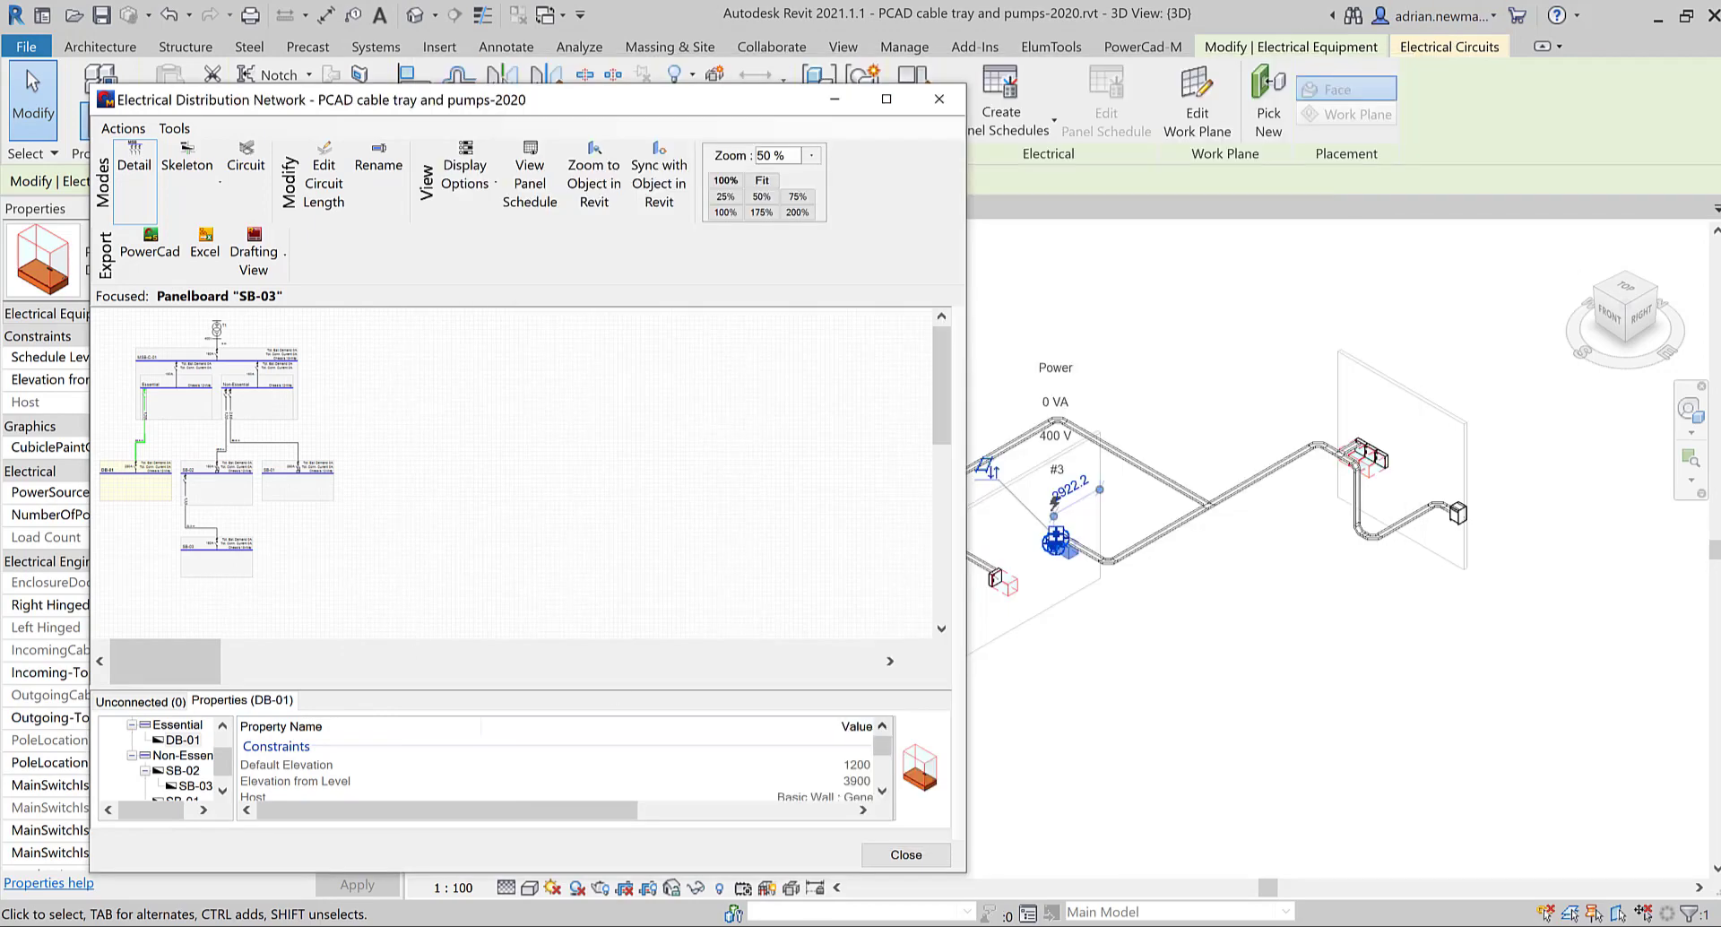
click(938, 98)
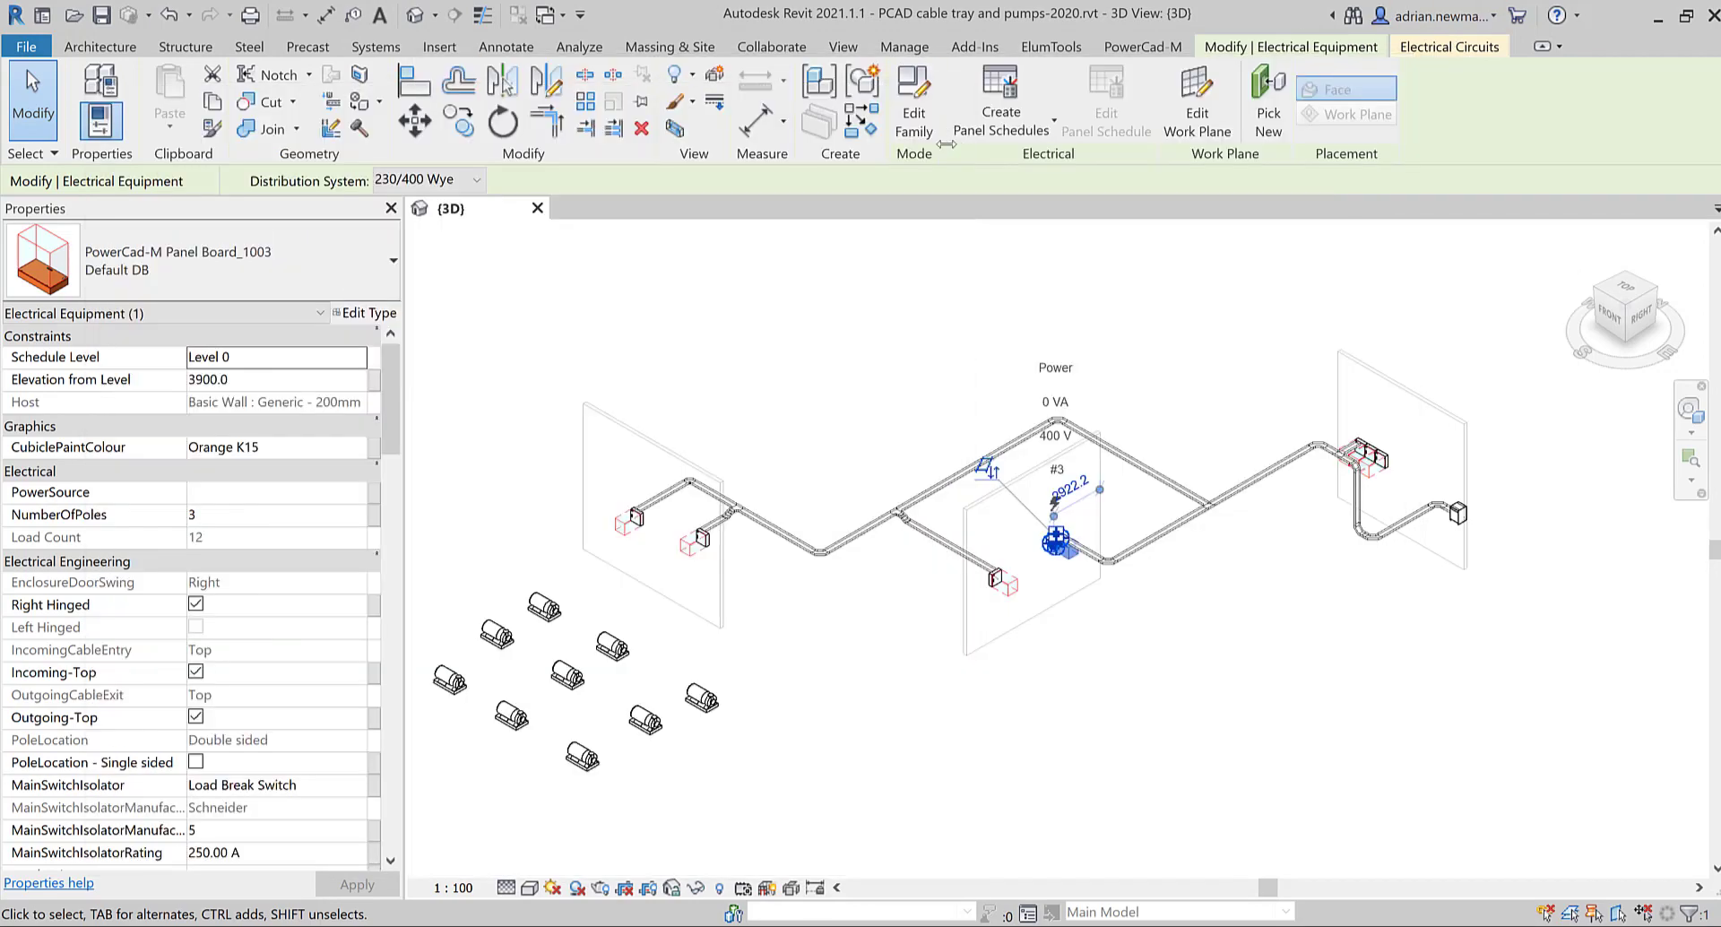
Assign the motor circuit of the rearmost pump, nearest the SB-01 wall, to panel SB-01
click(1514, 449)
click(554, 613)
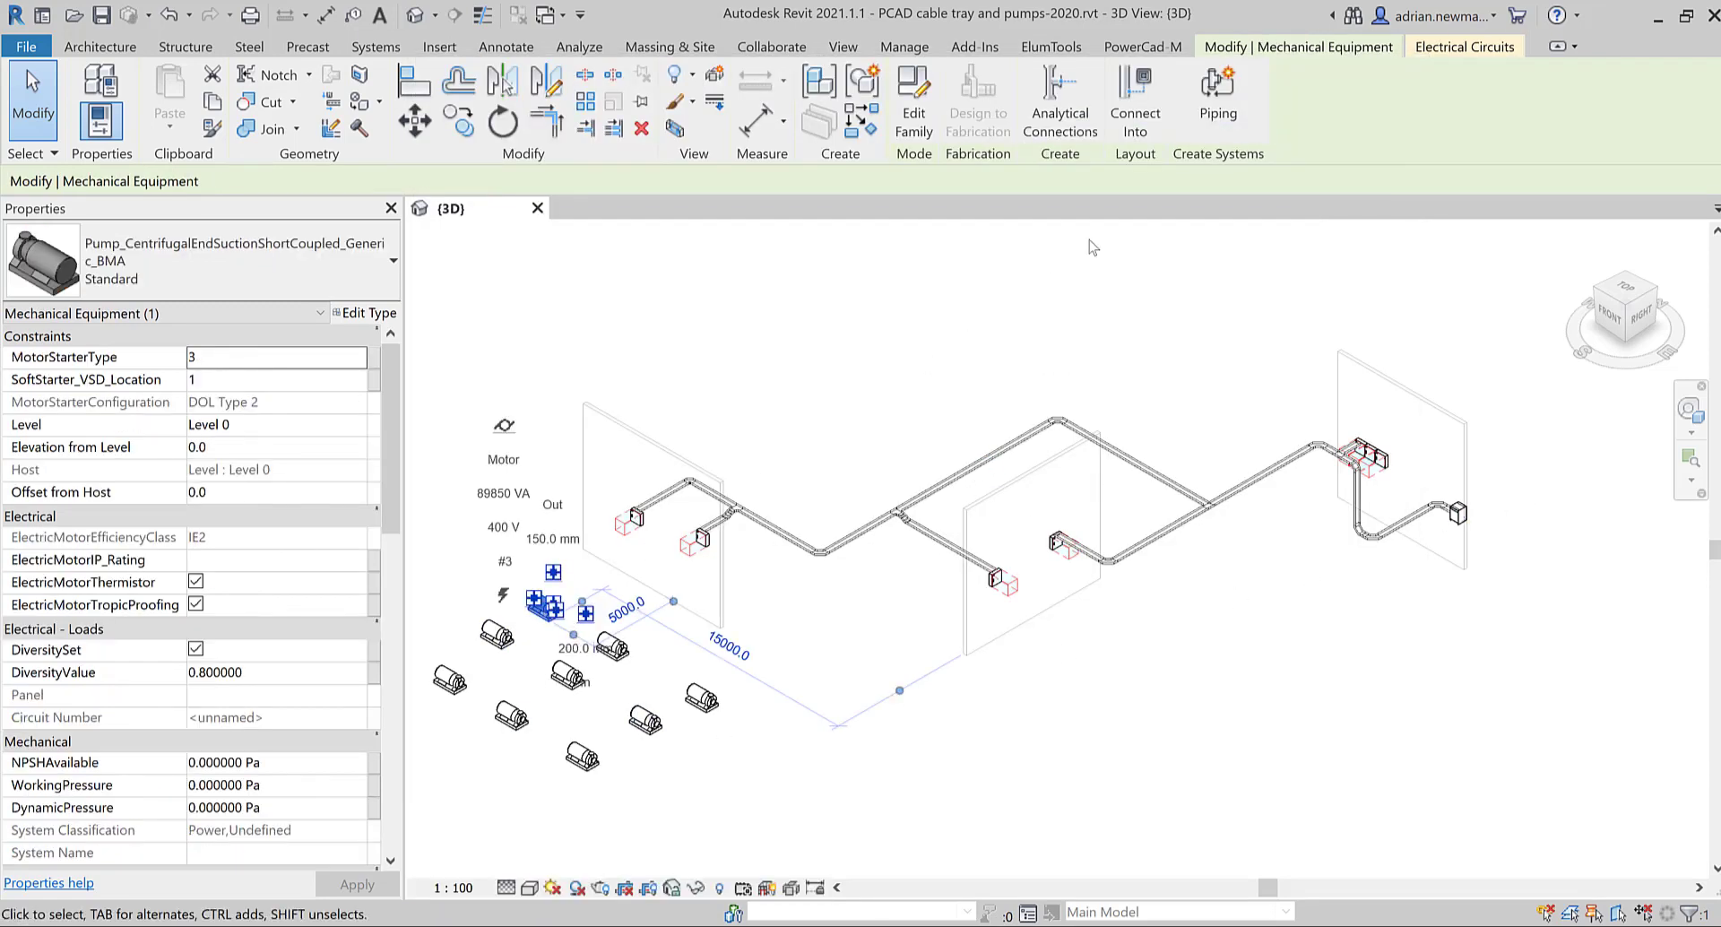
click(1483, 47)
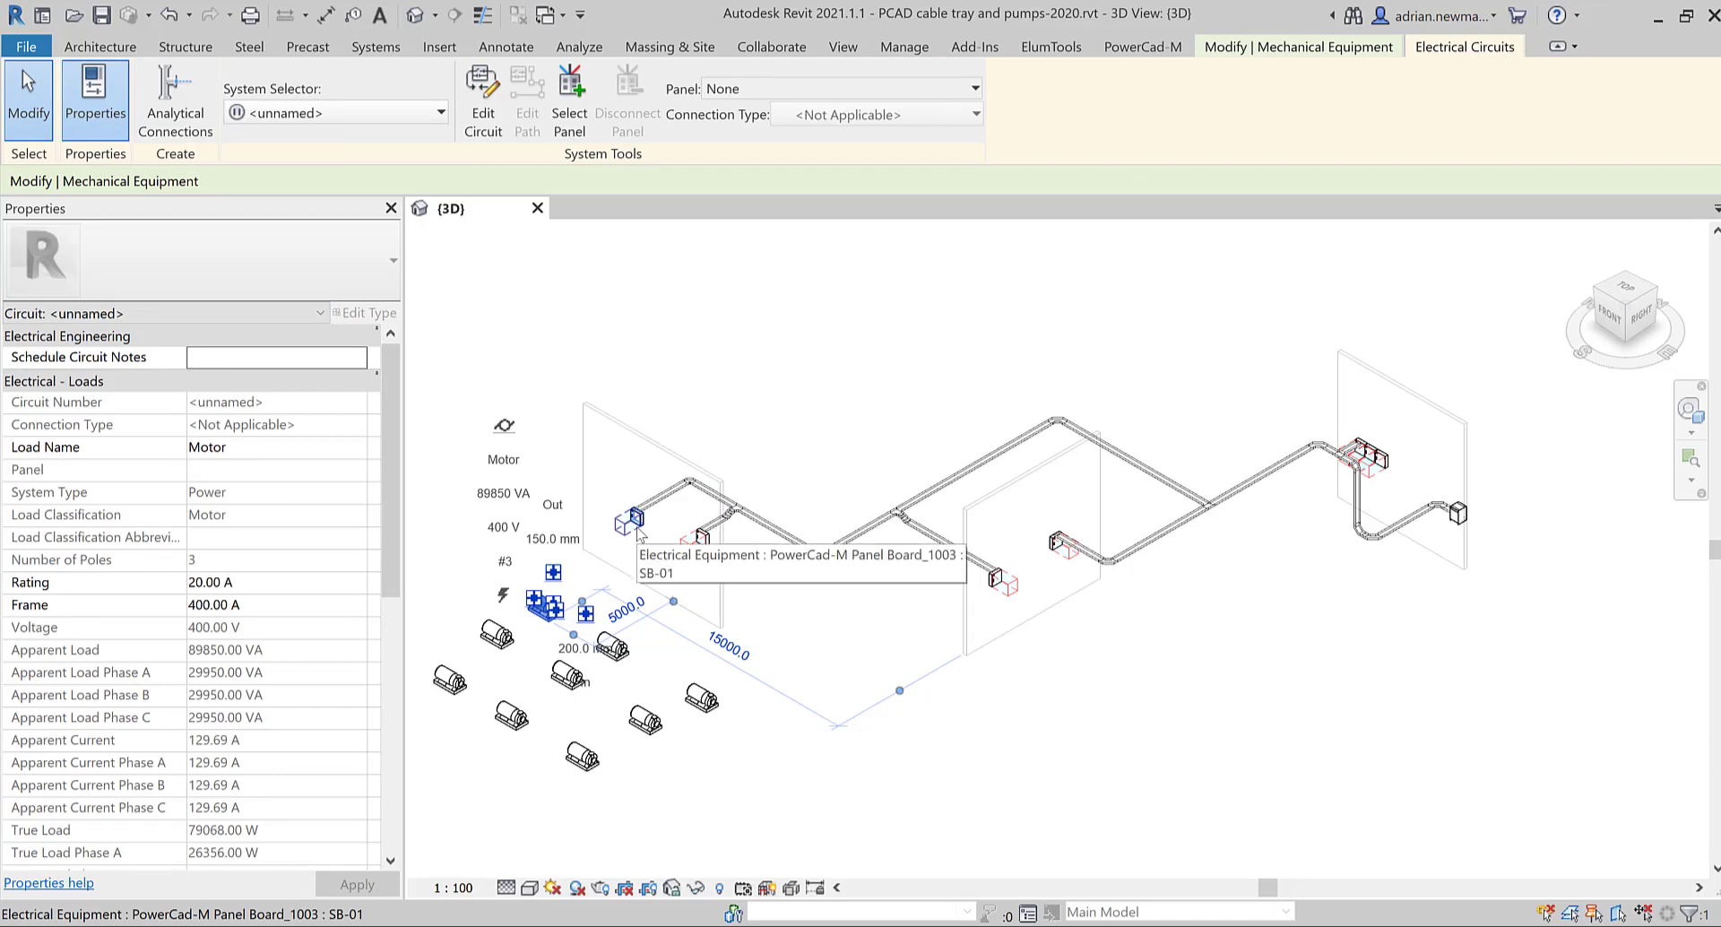
click(440, 114)
click(287, 133)
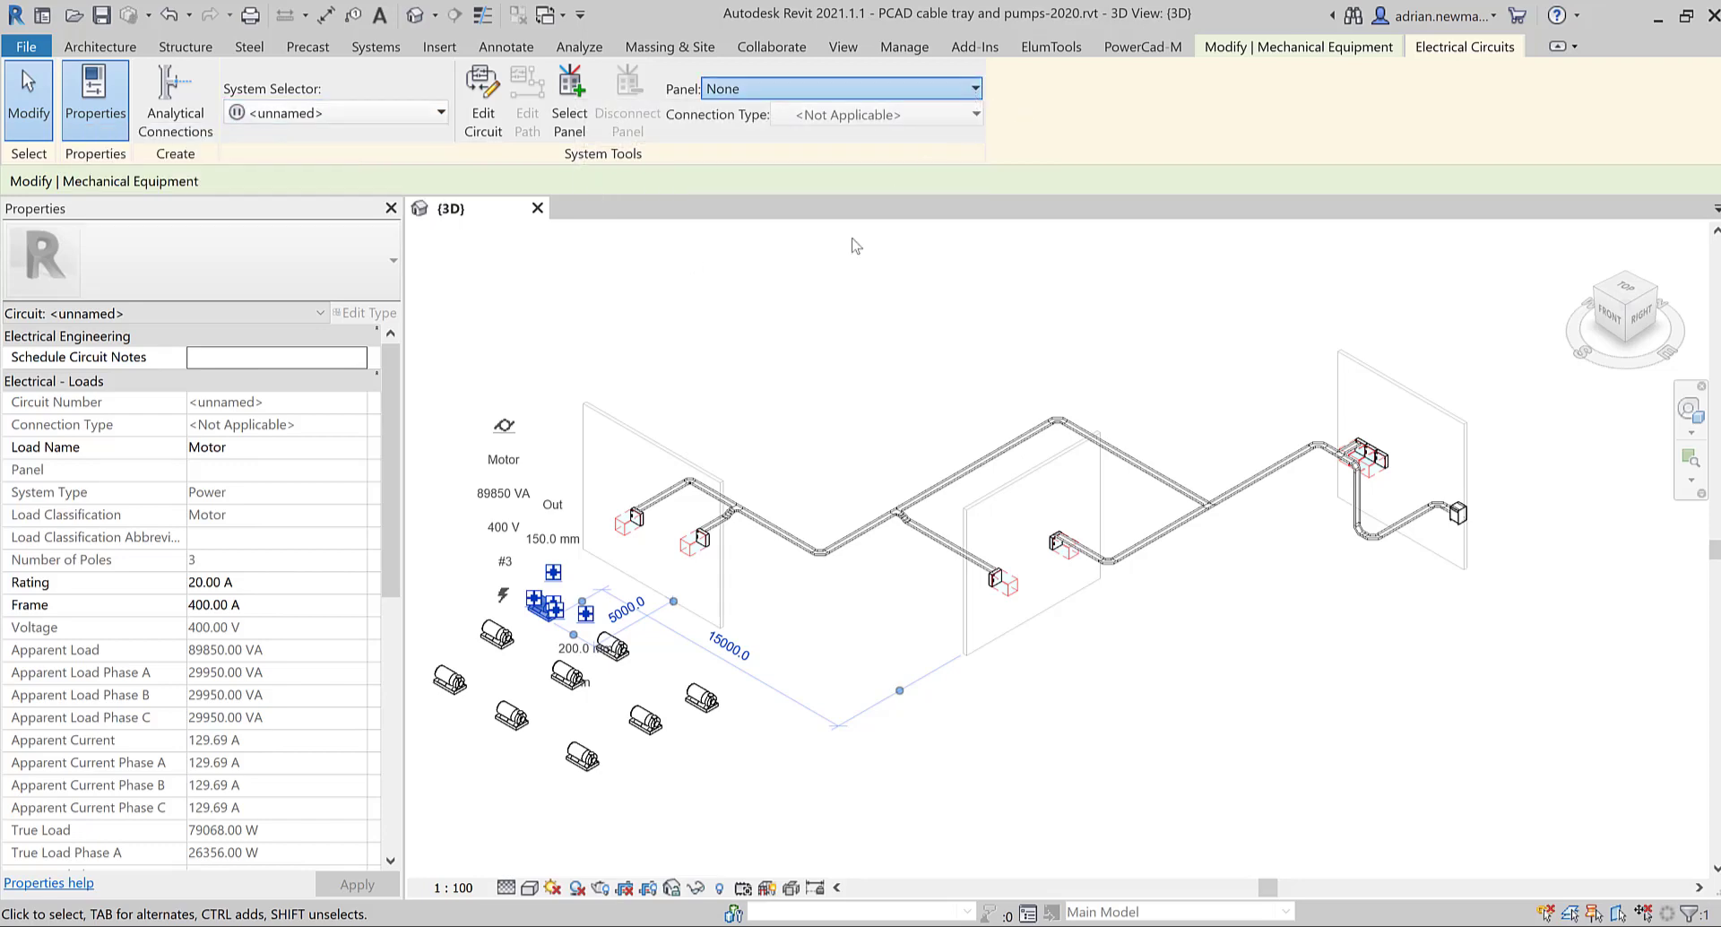
click(974, 90)
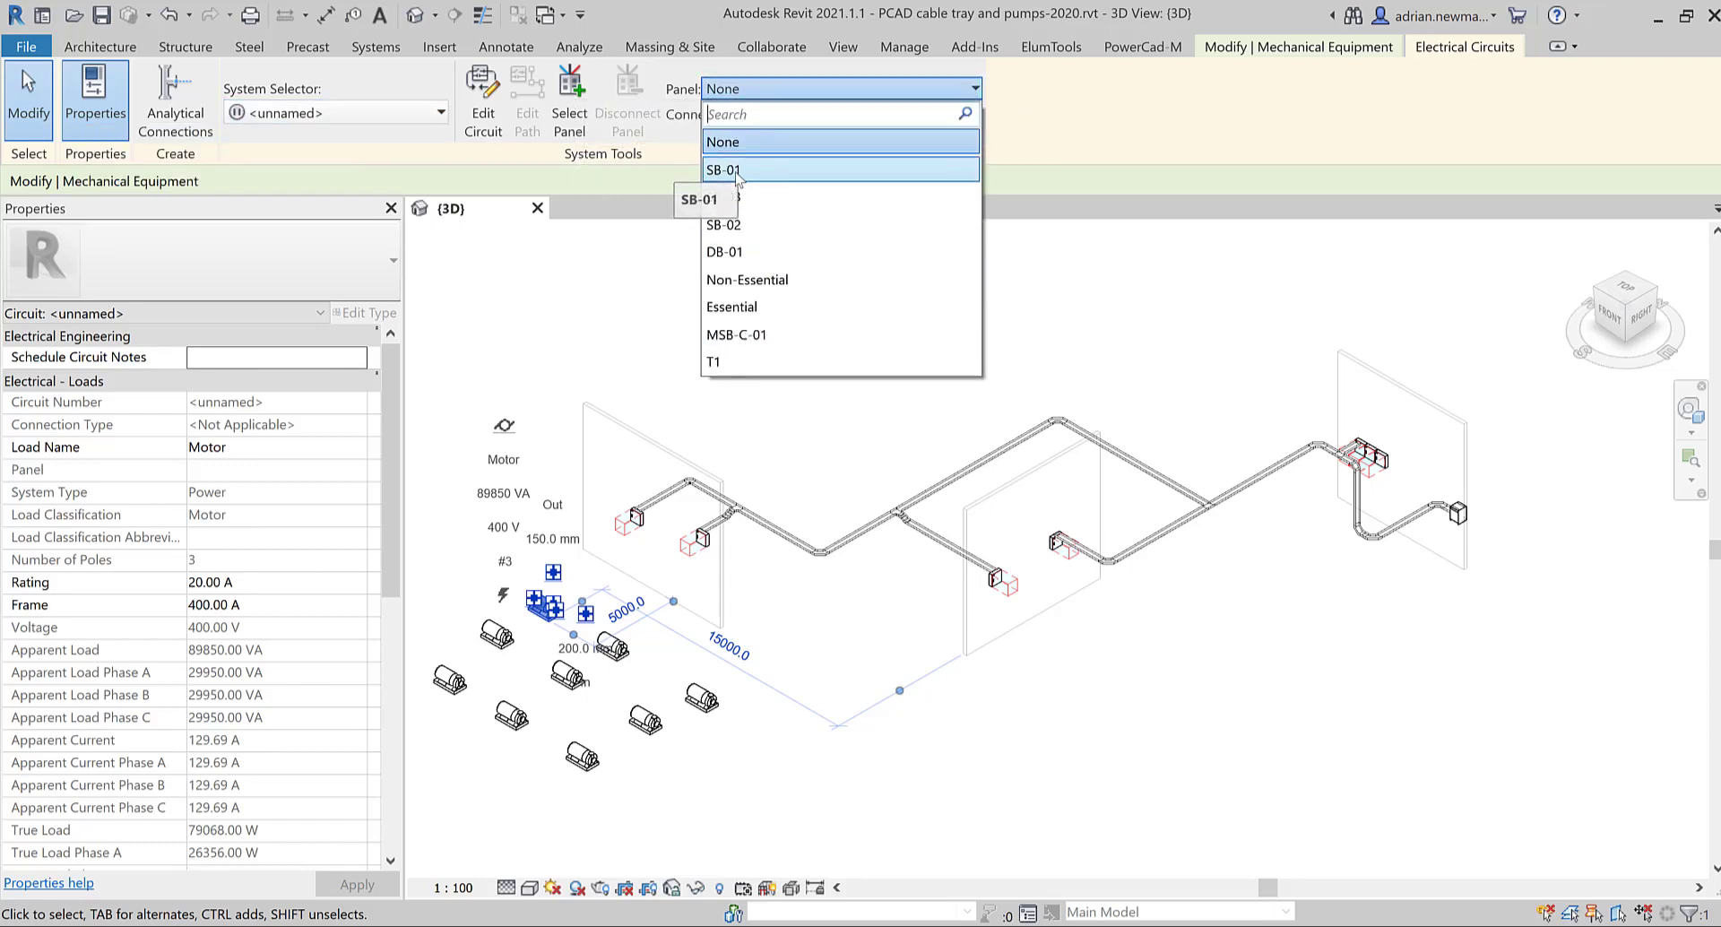
click(737, 170)
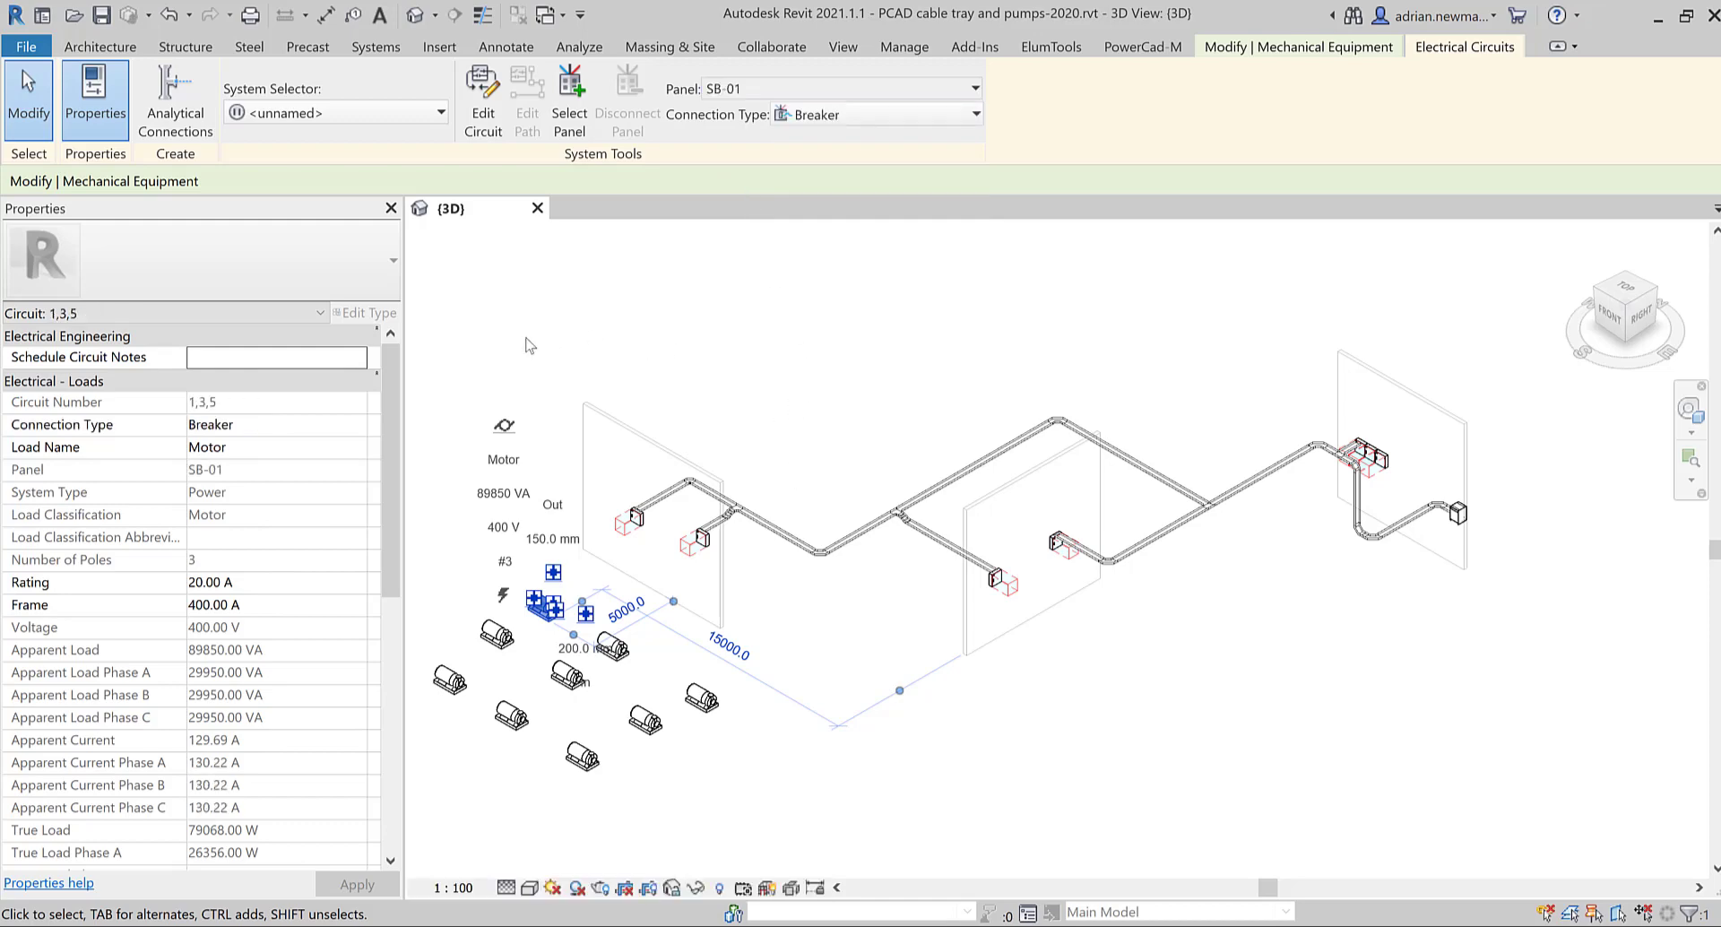
Open the Electrical Distribution Network browser and show panelboard SB-01 with its connected pump circuit at 100% zoom
click(1142, 46)
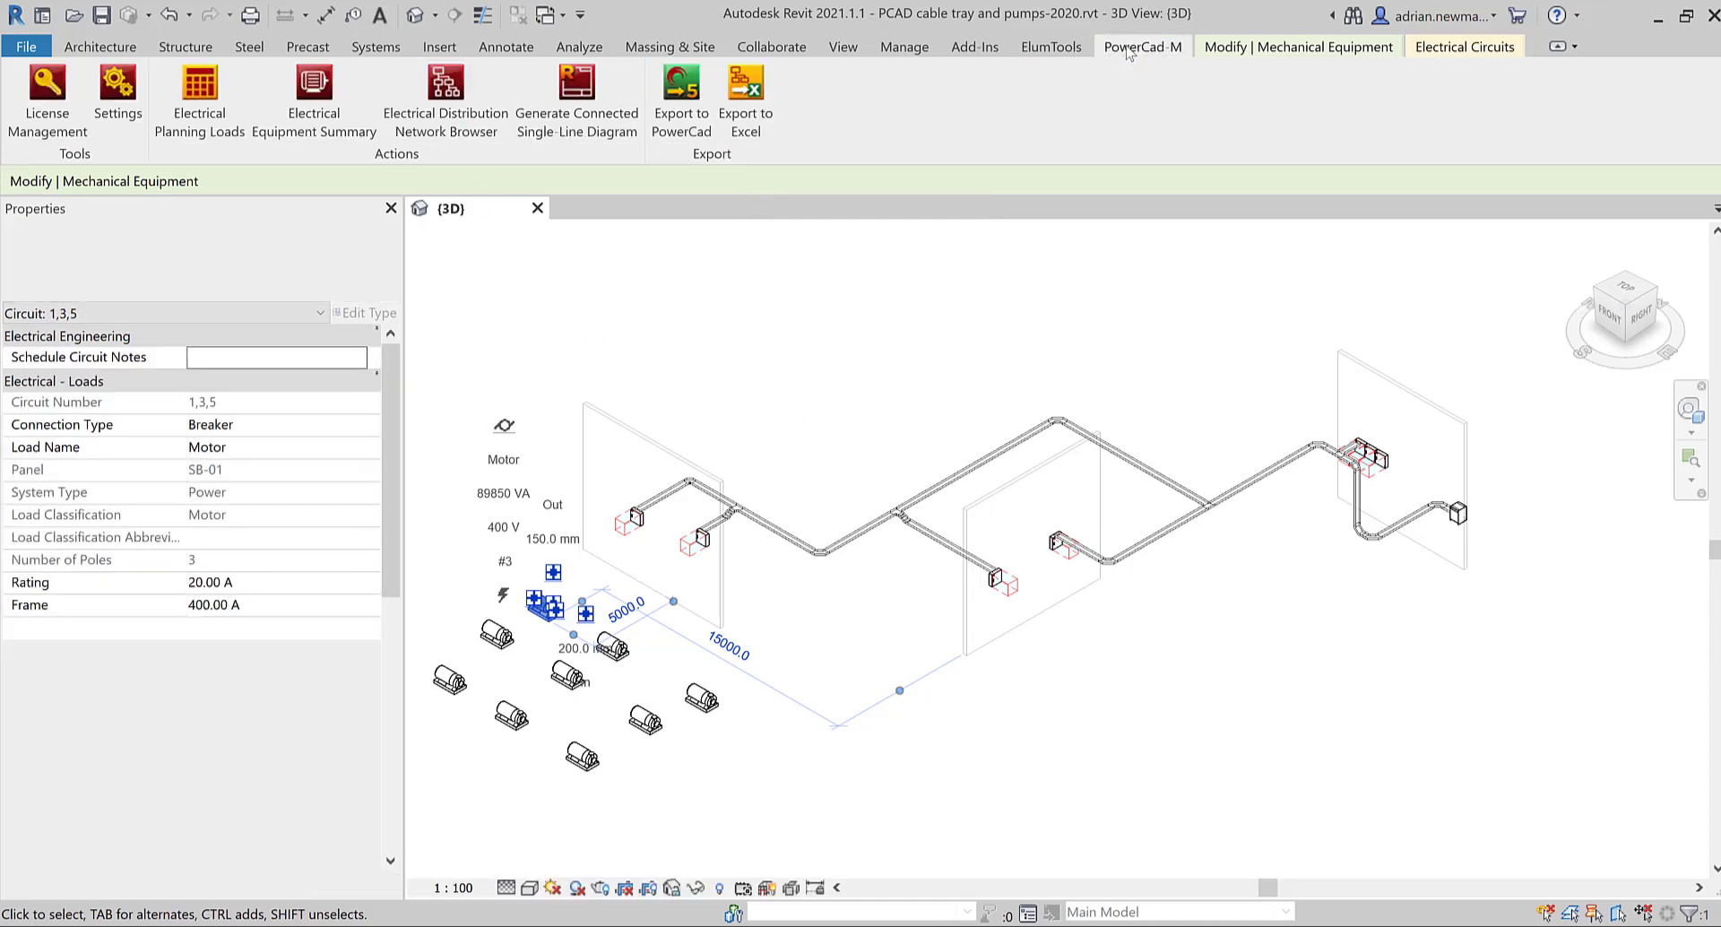
click(446, 94)
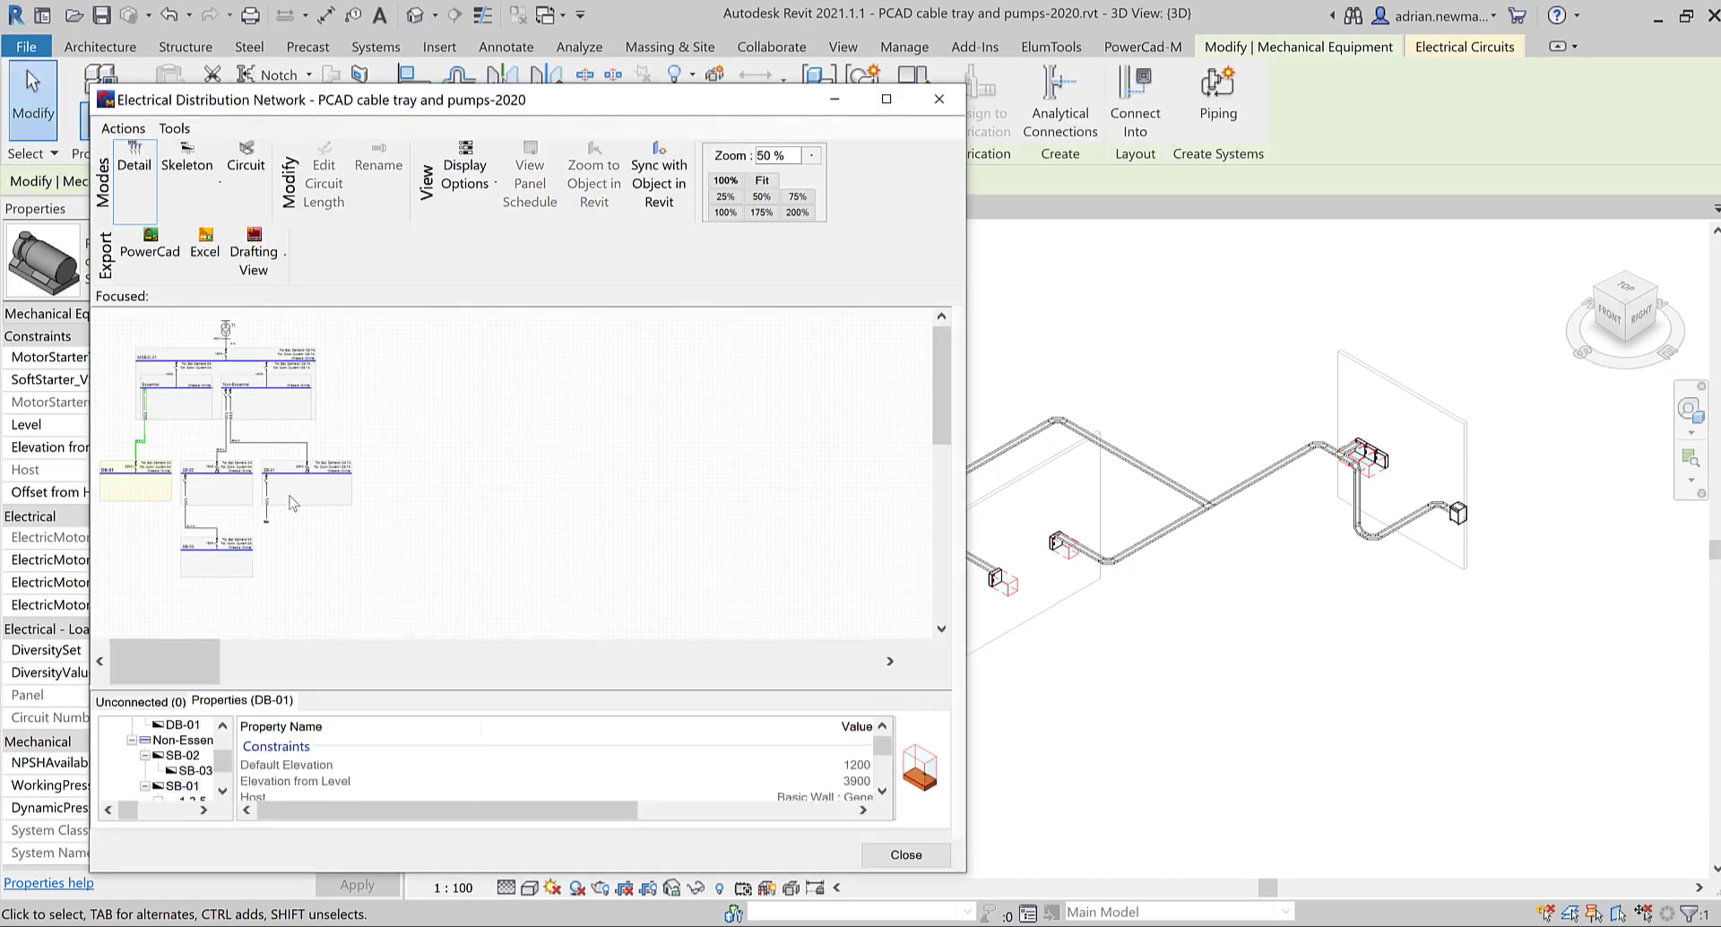
click(293, 498)
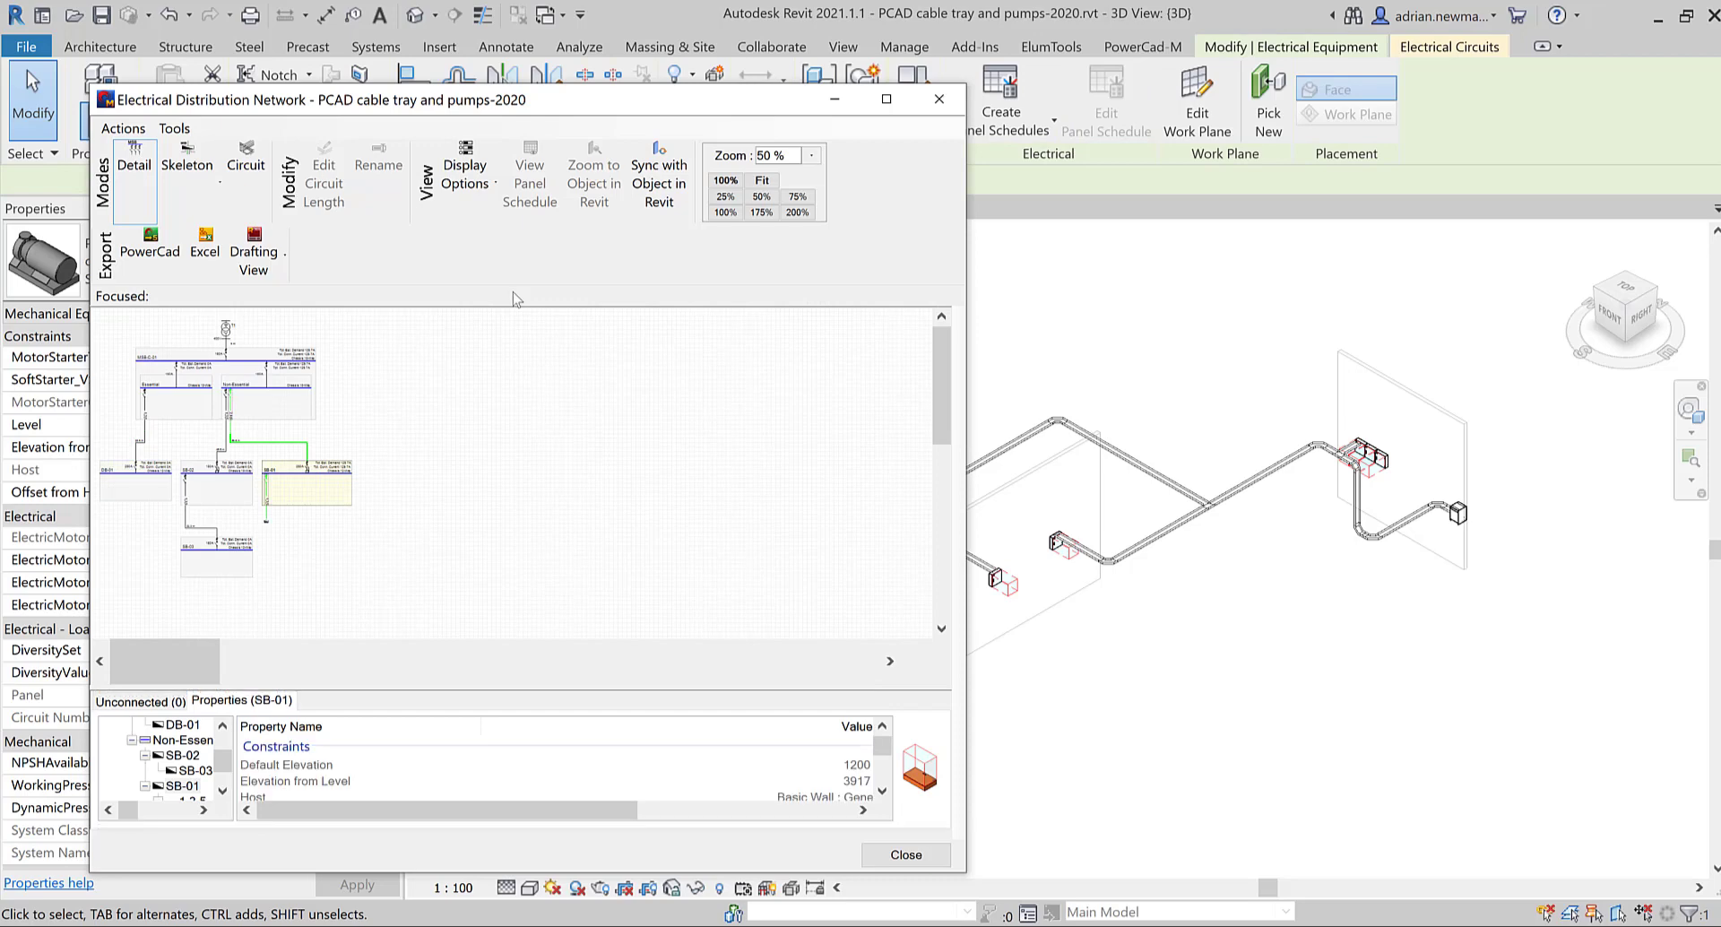
click(726, 214)
drag(942, 407, 933, 441)
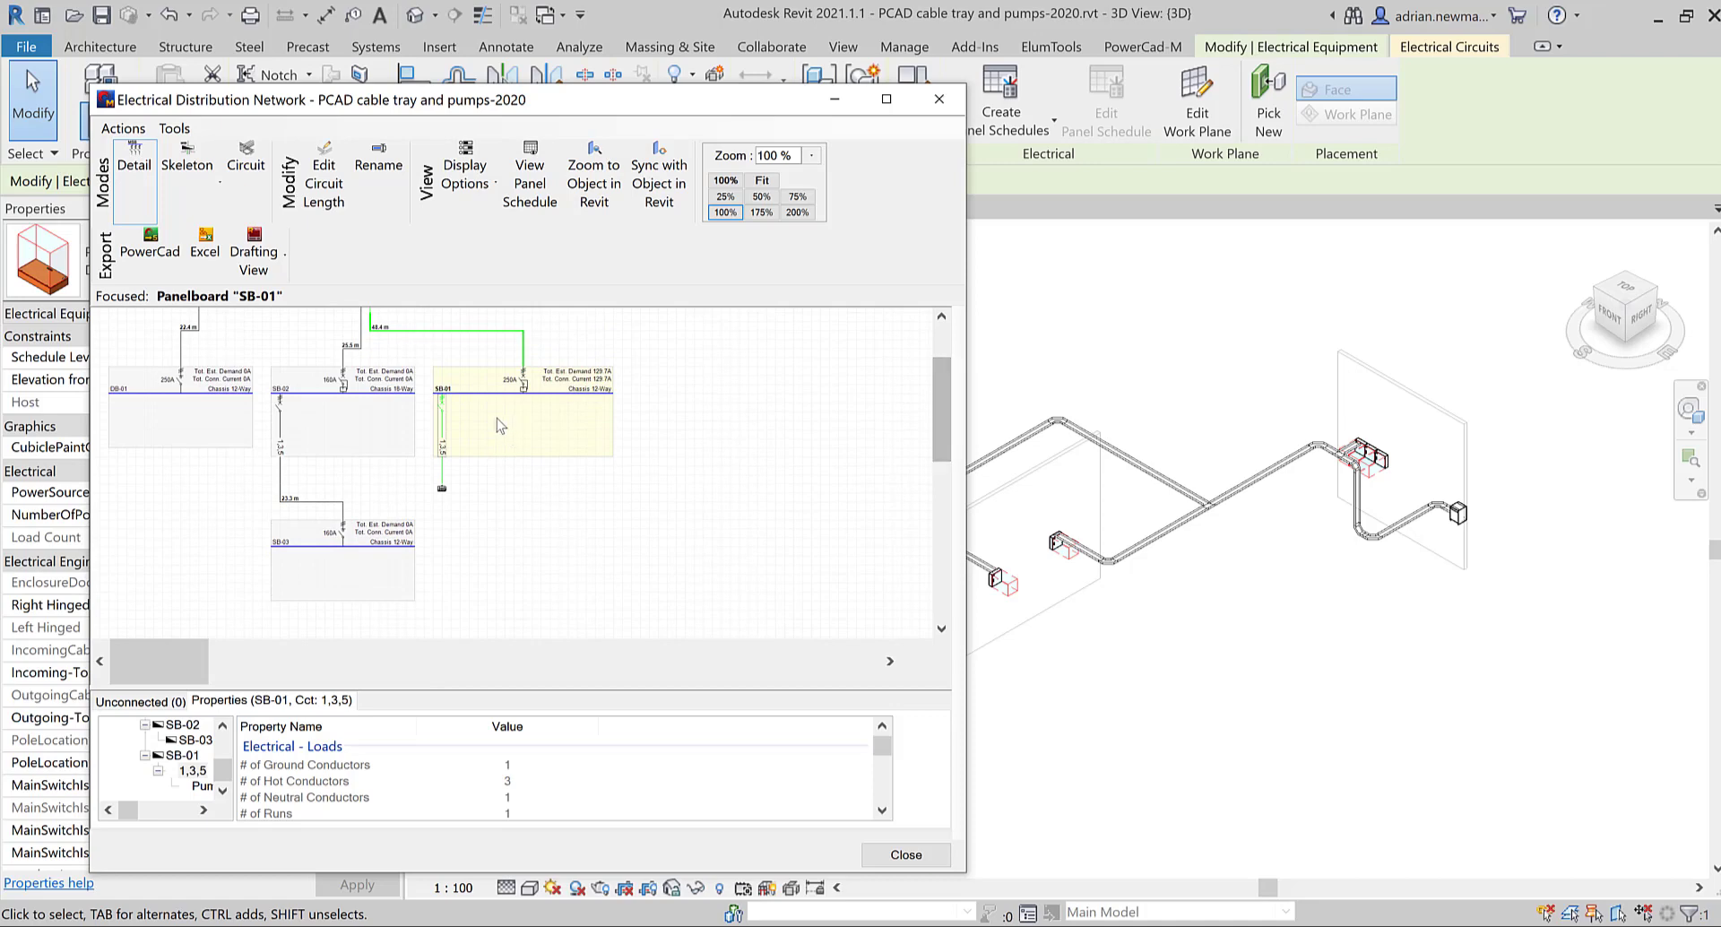
Try the Variable Speed Drive starting method with a Remote drive location and 0.8 diversity for Pump P-01, and discard the changes
right_click(443, 492)
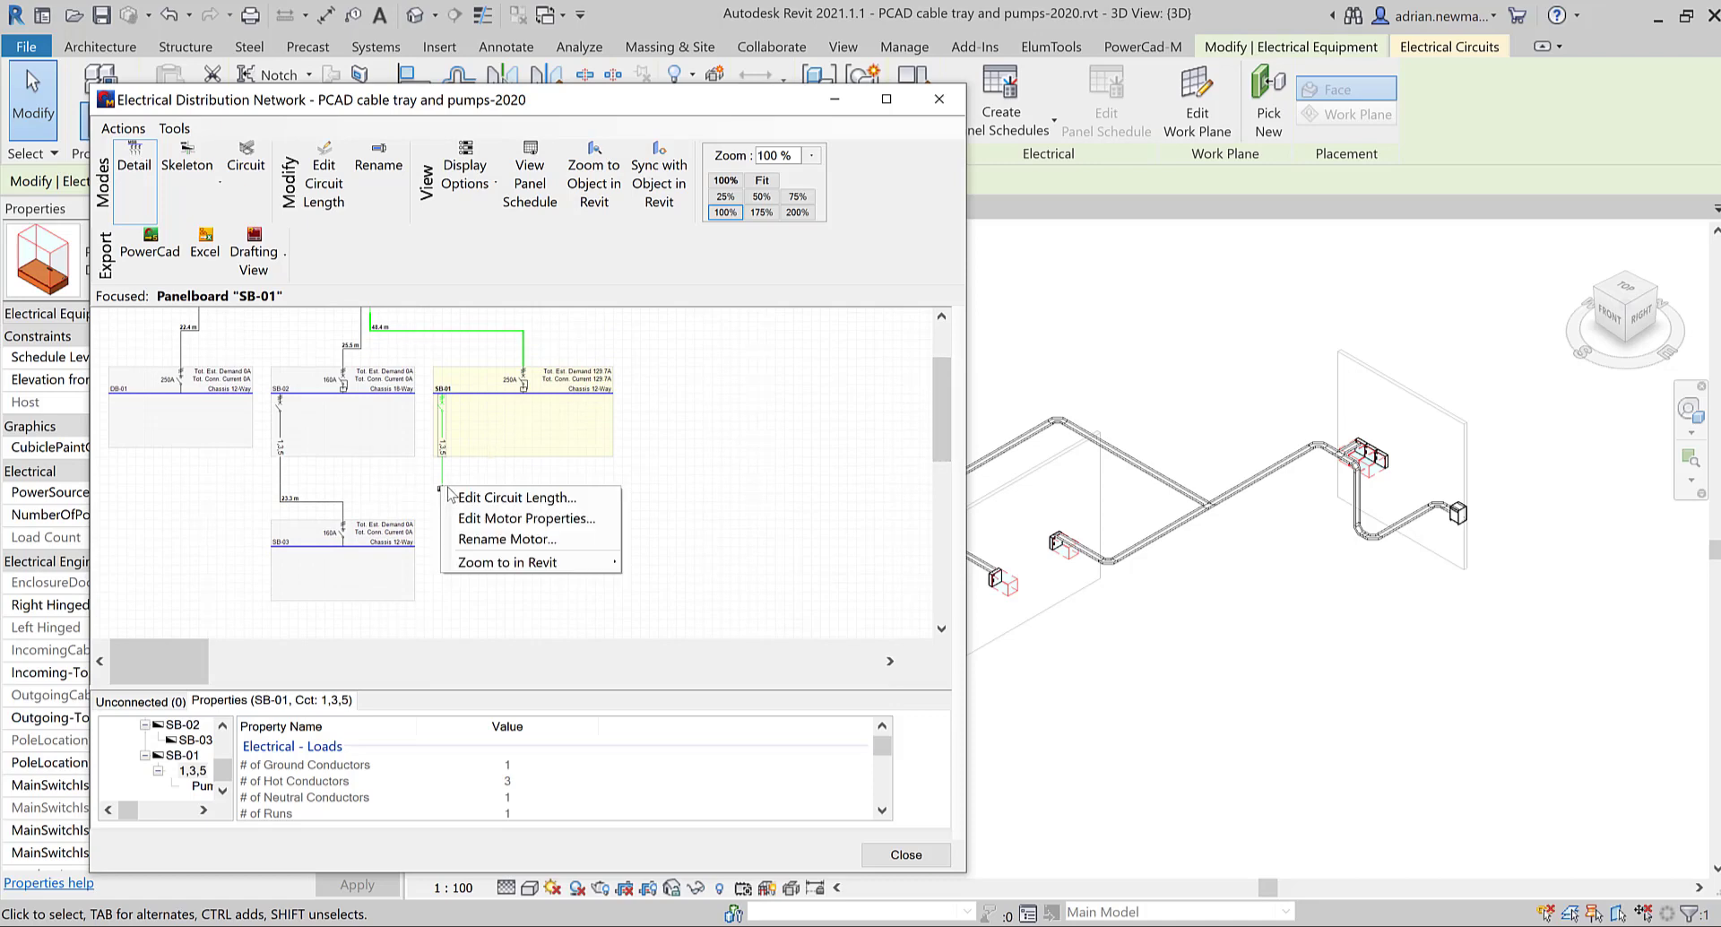
click(532, 519)
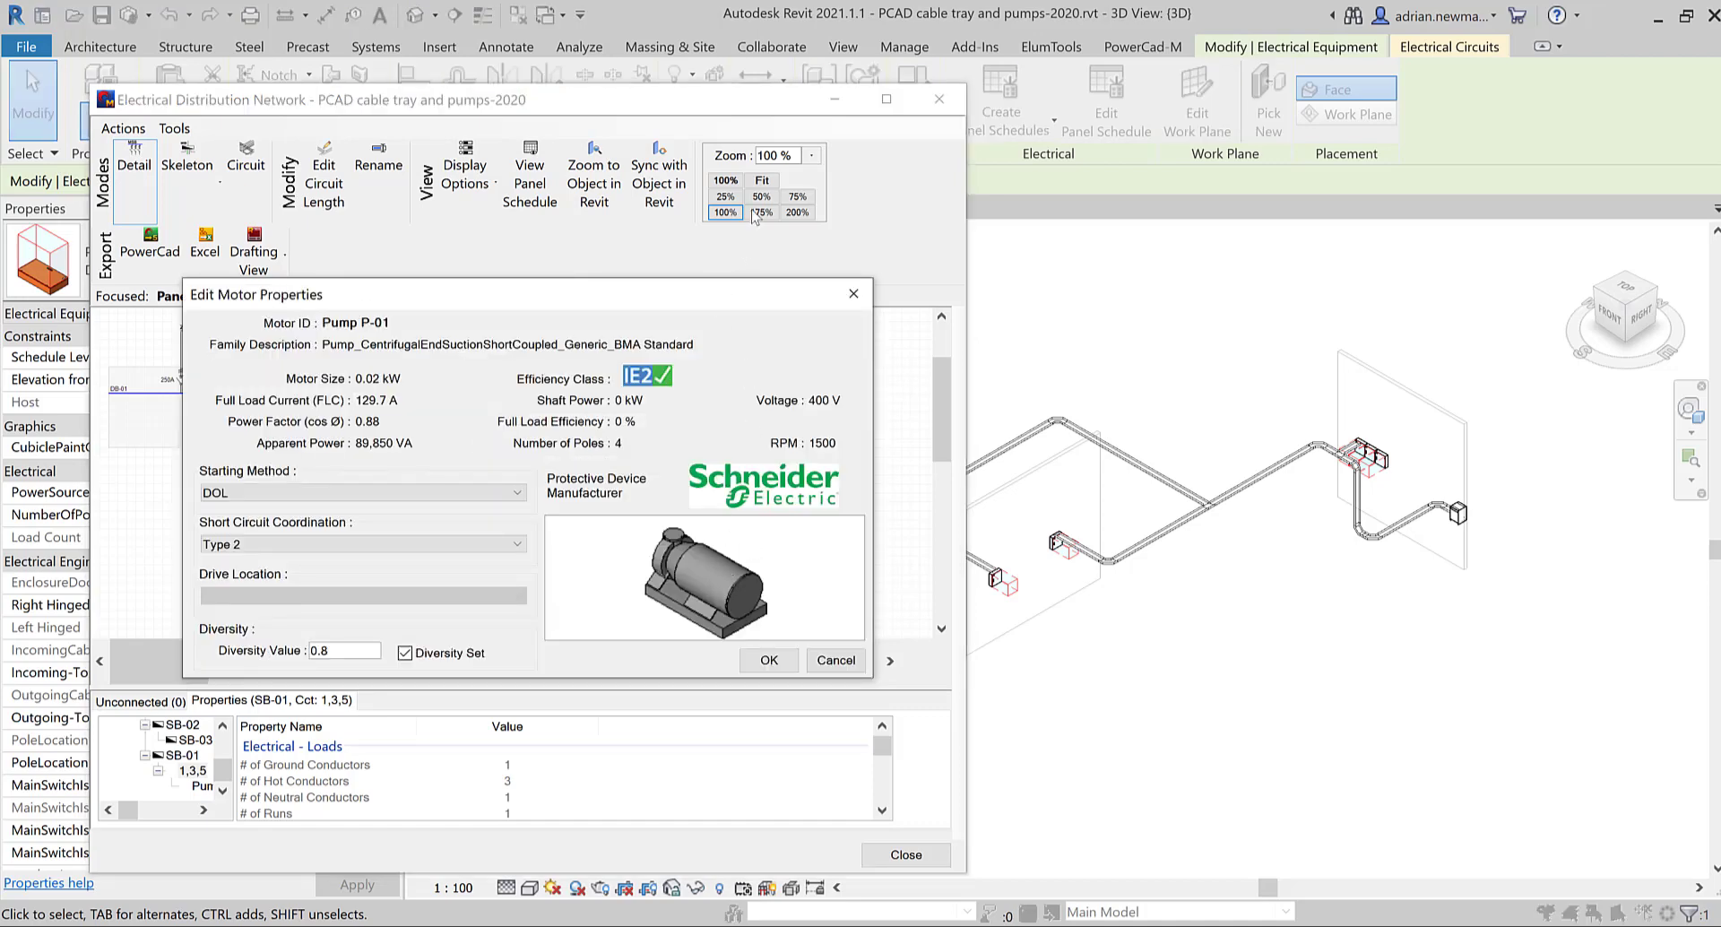
drag(707, 300, 751, 208)
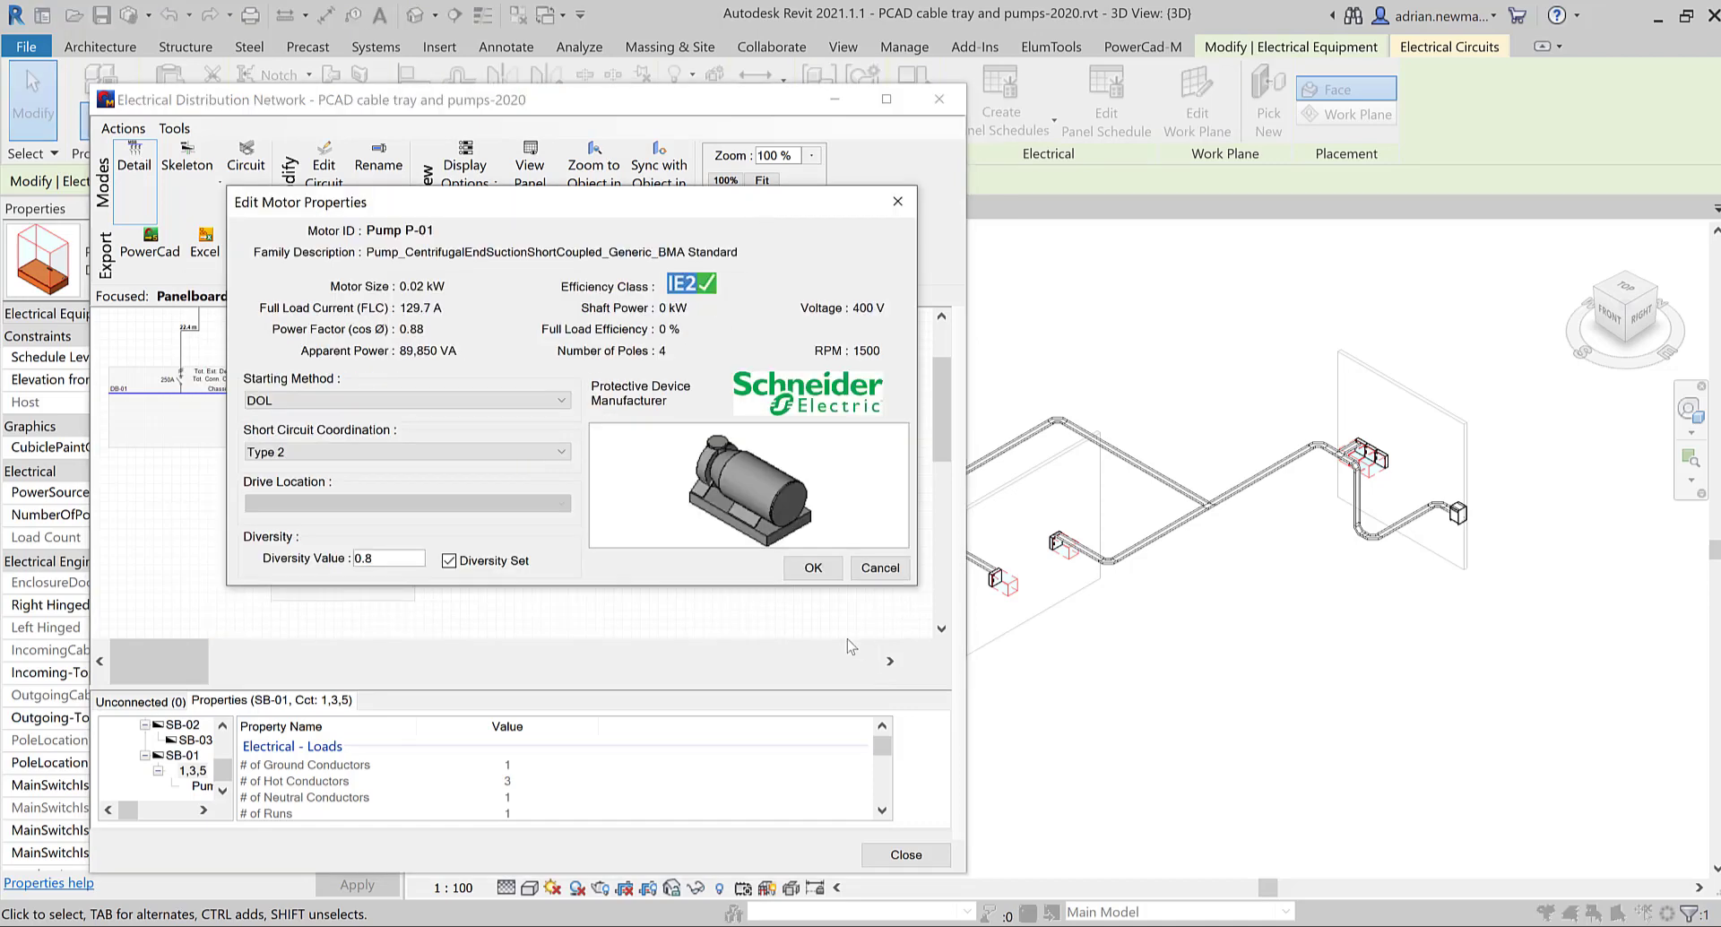
click(563, 405)
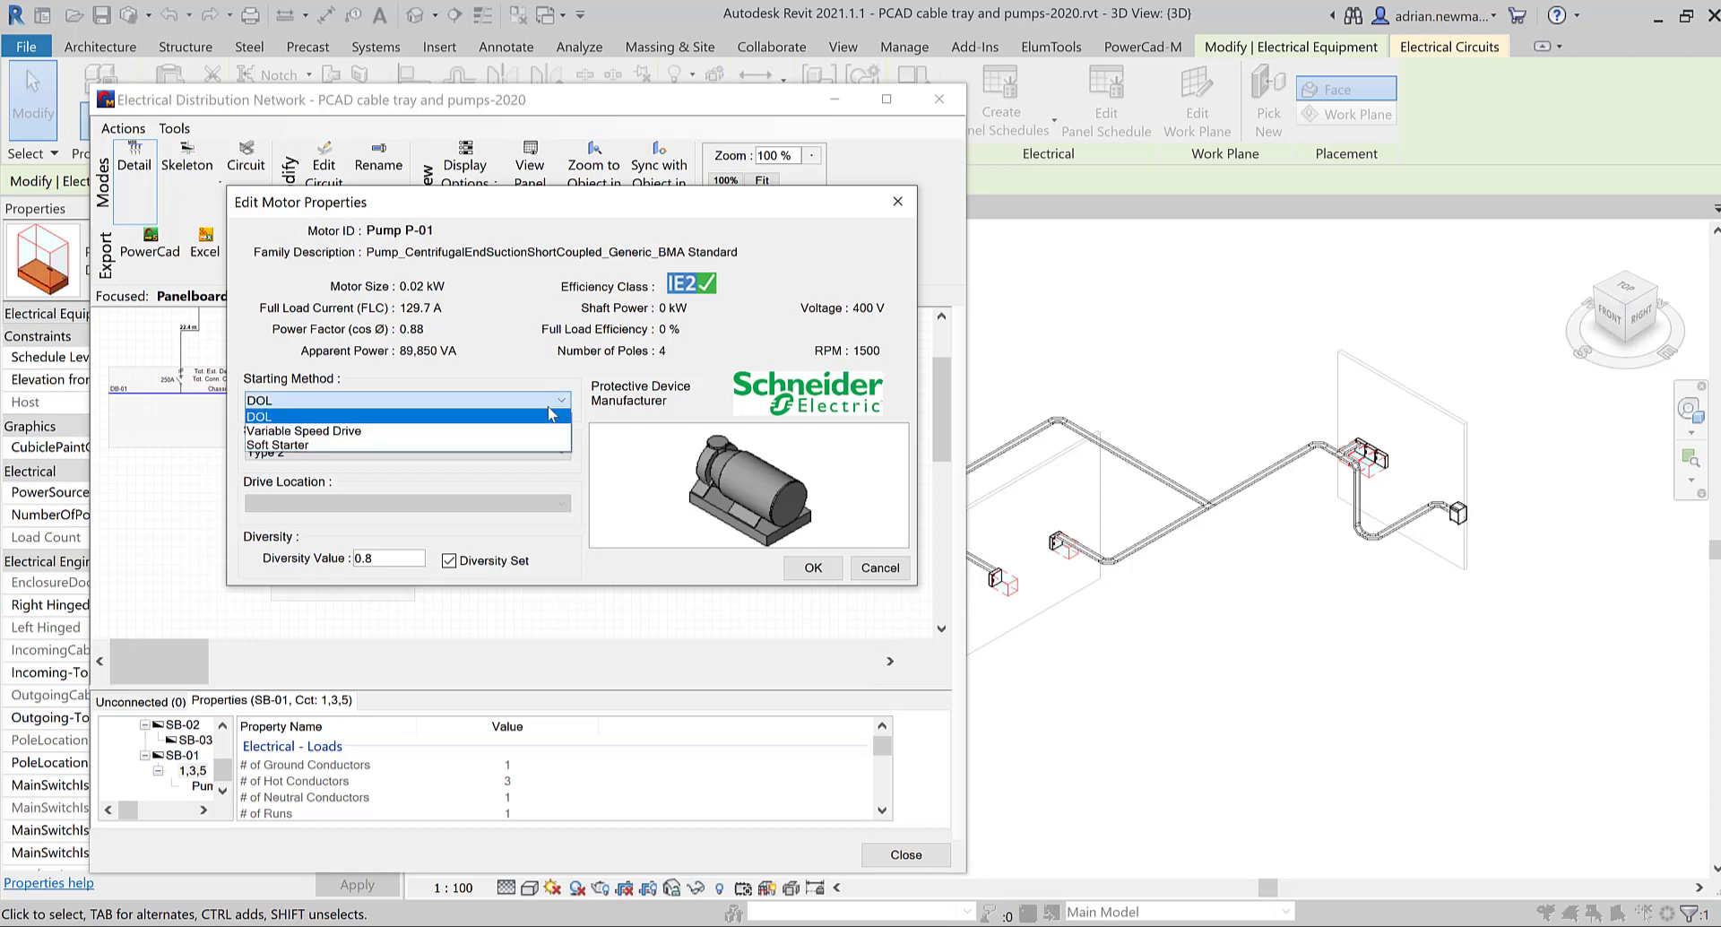
click(322, 432)
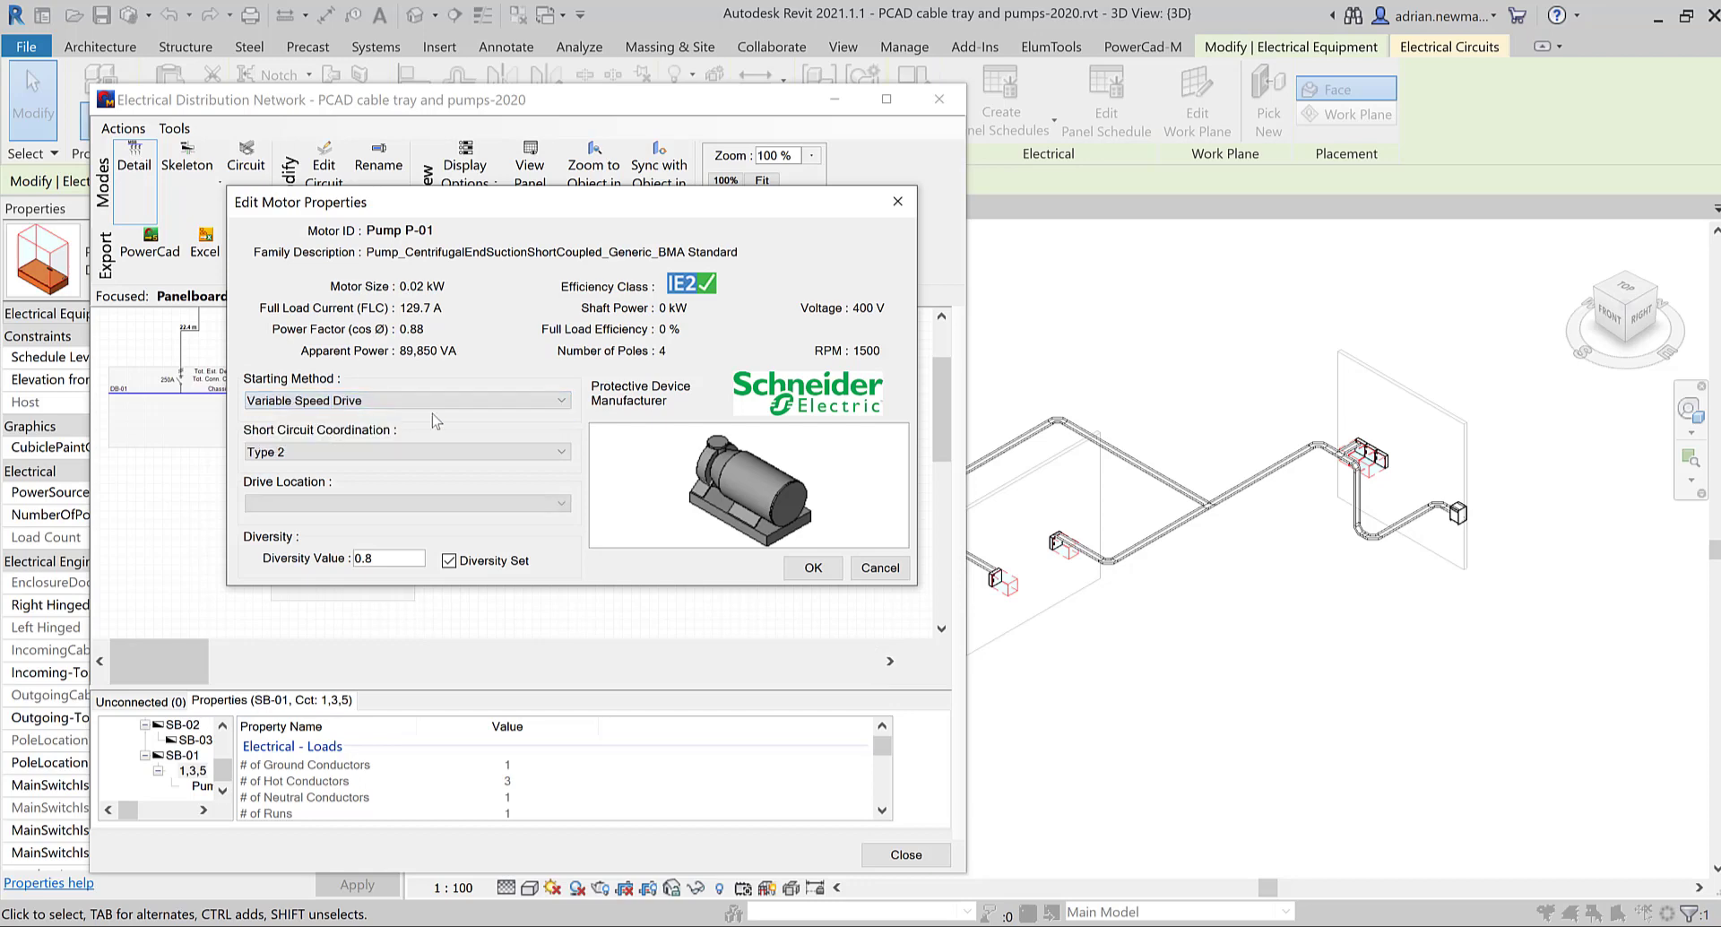
click(560, 502)
click(267, 542)
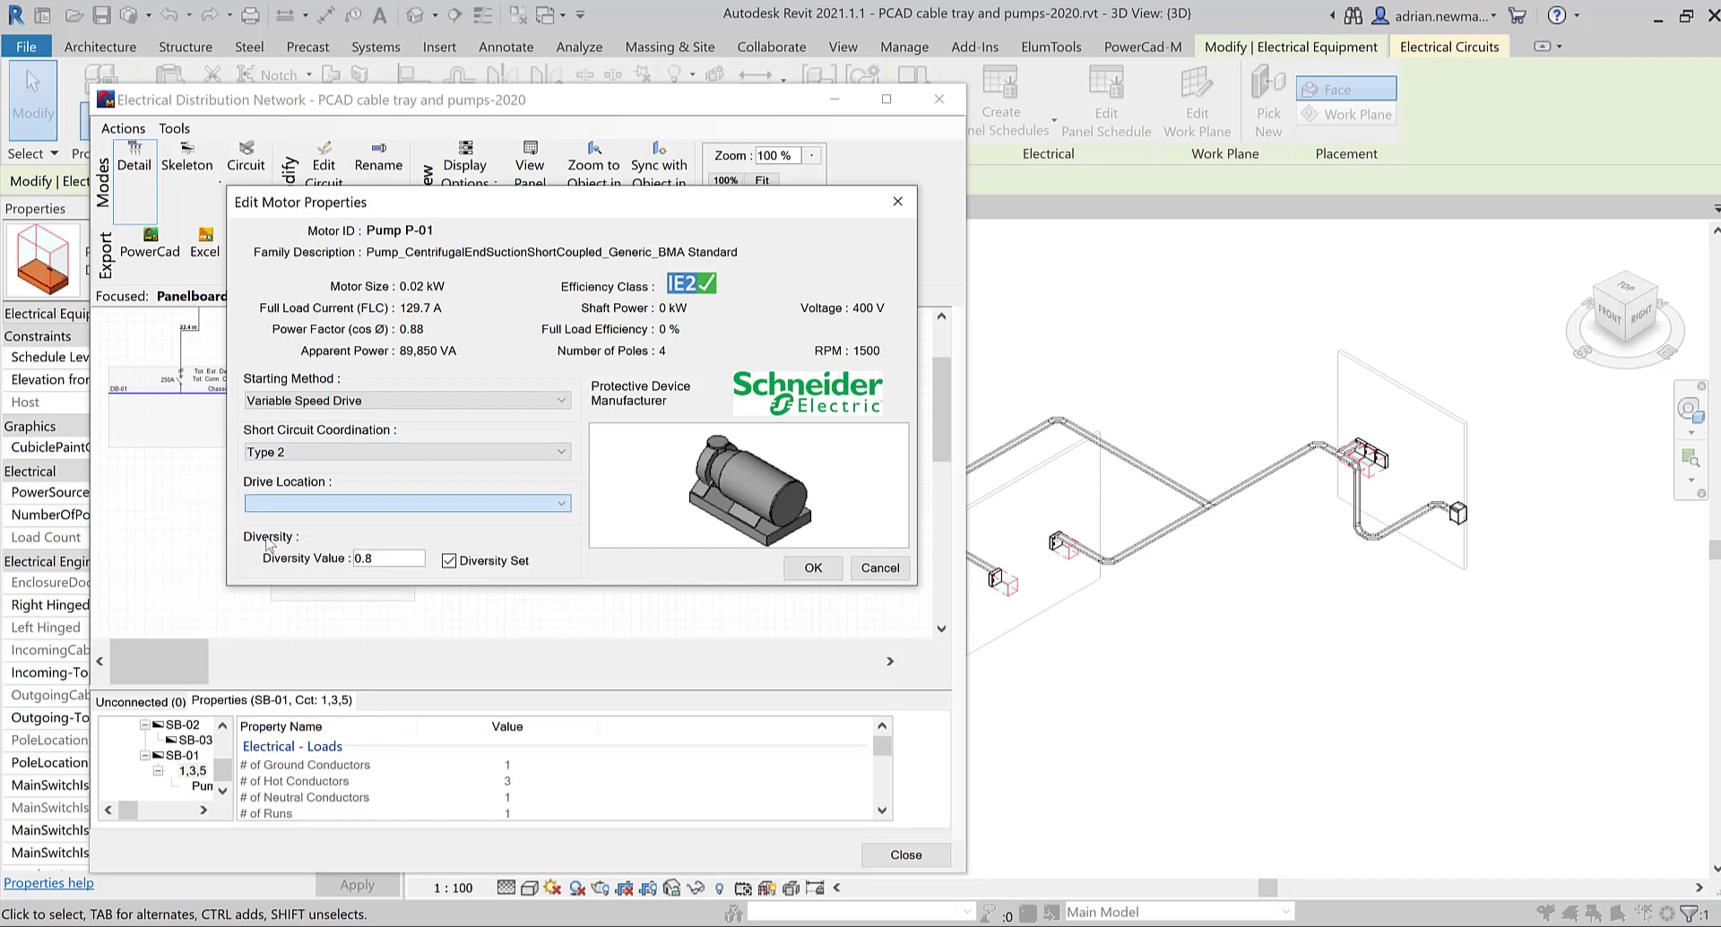
click(389, 559)
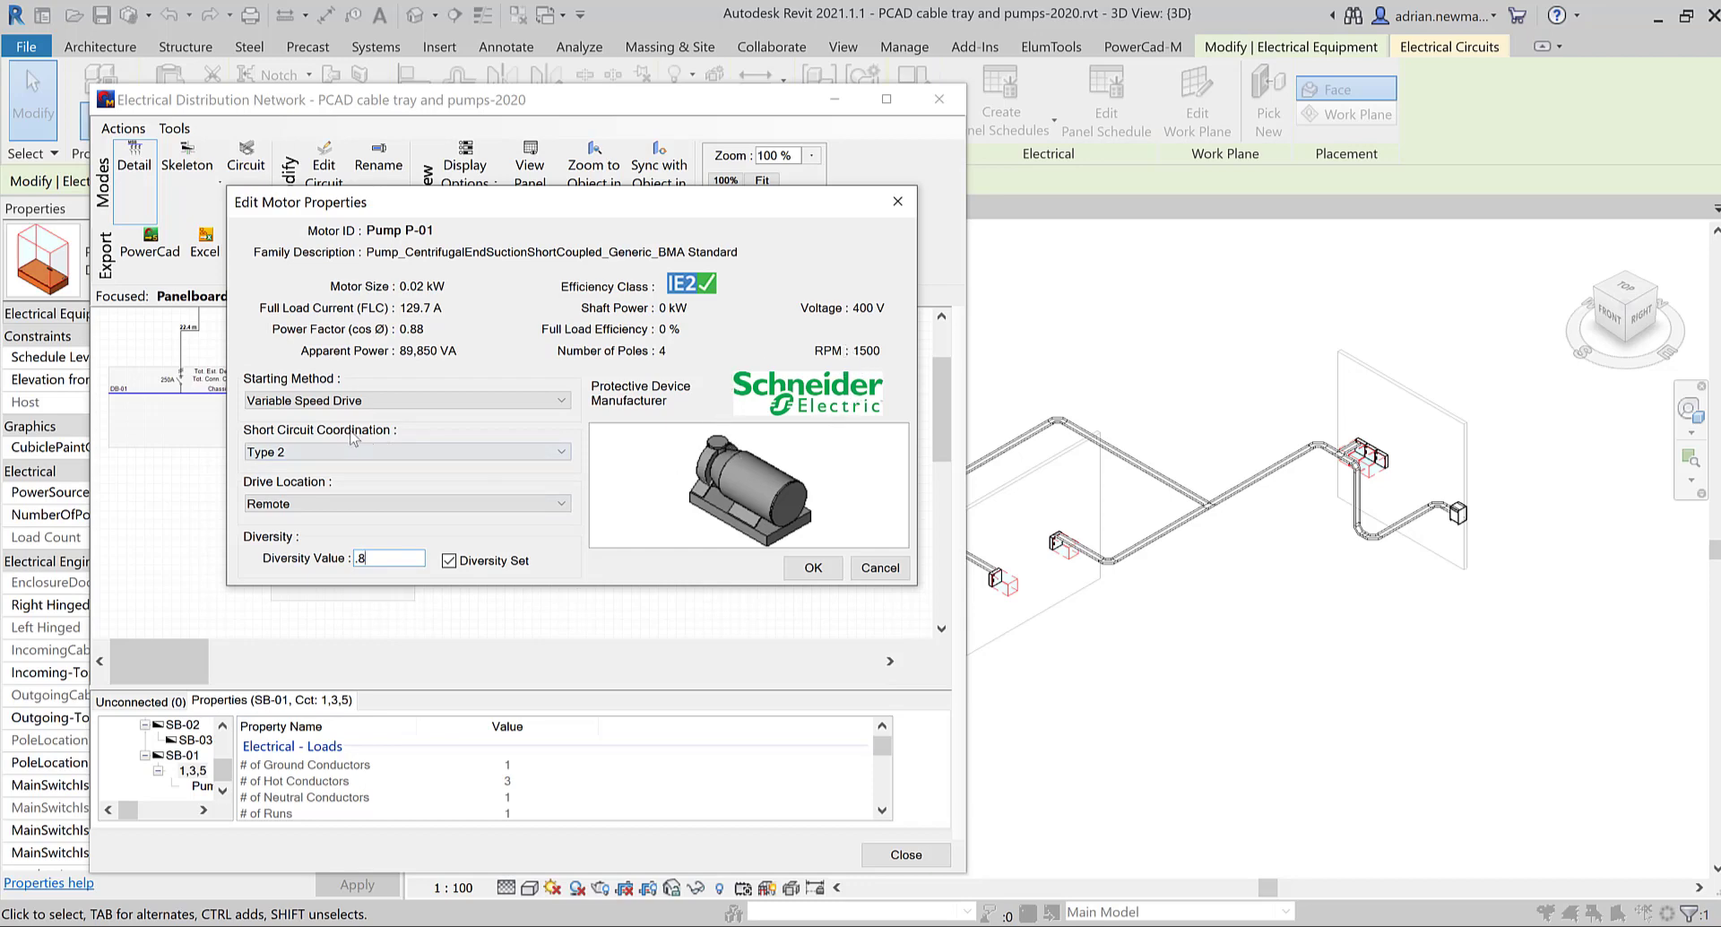
click(883, 570)
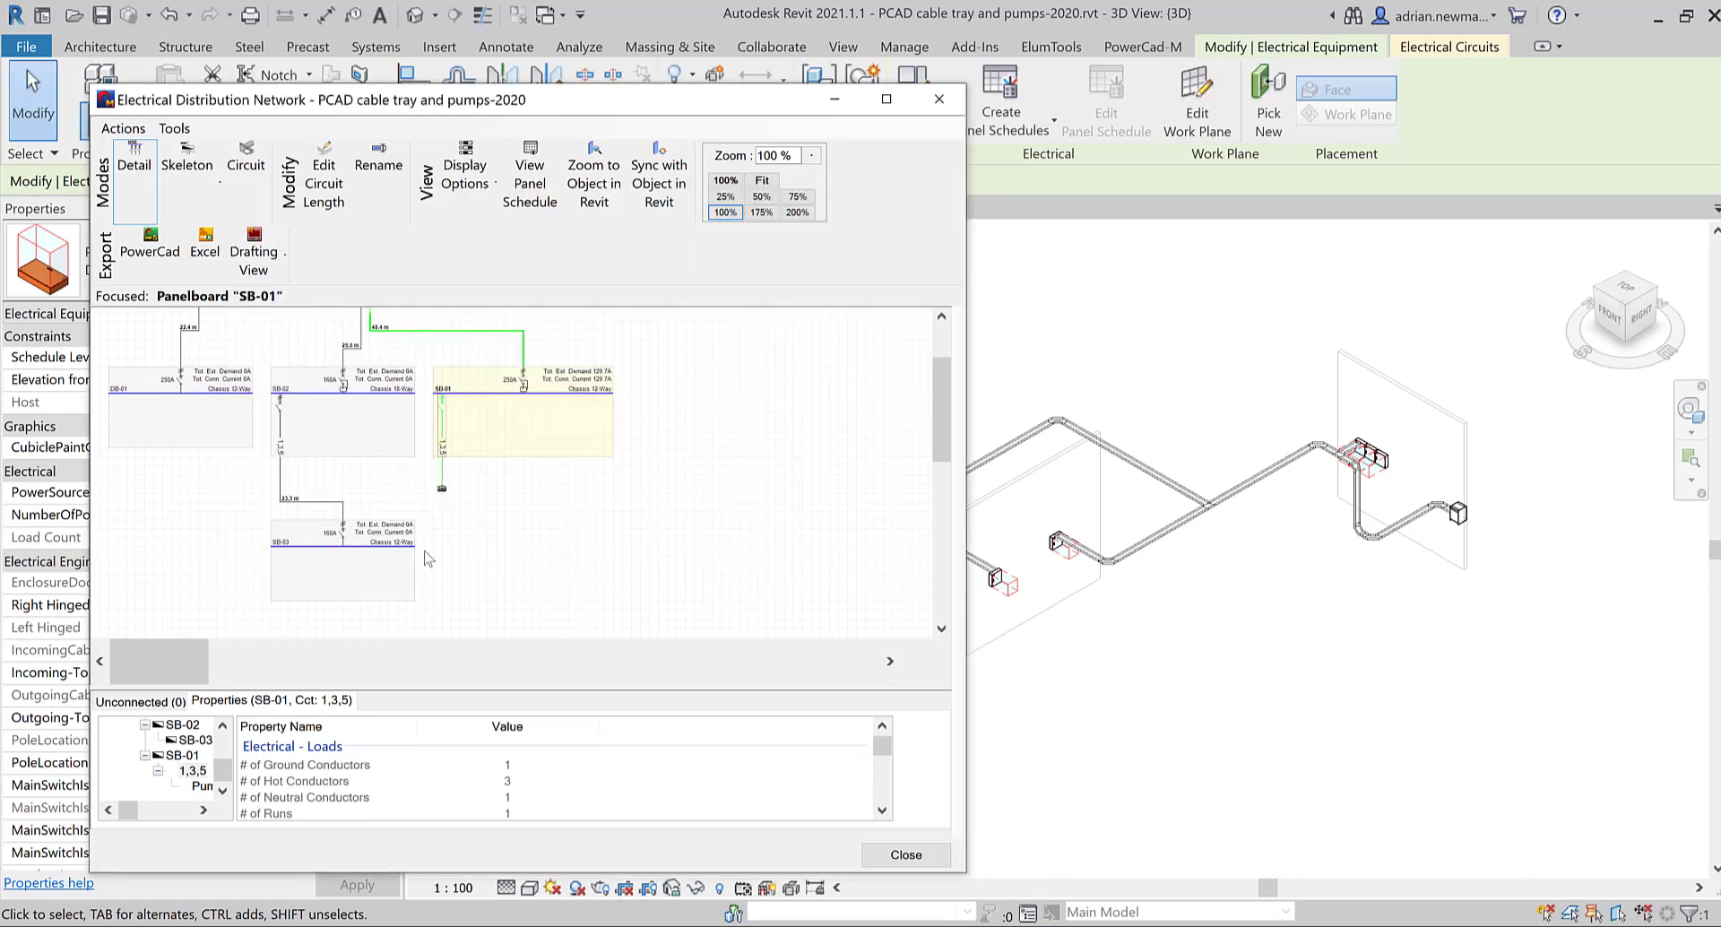
Set both the main switch manufacturer and the protective device manufacturer of panelboard SB-01 to ABB
right_click(535, 442)
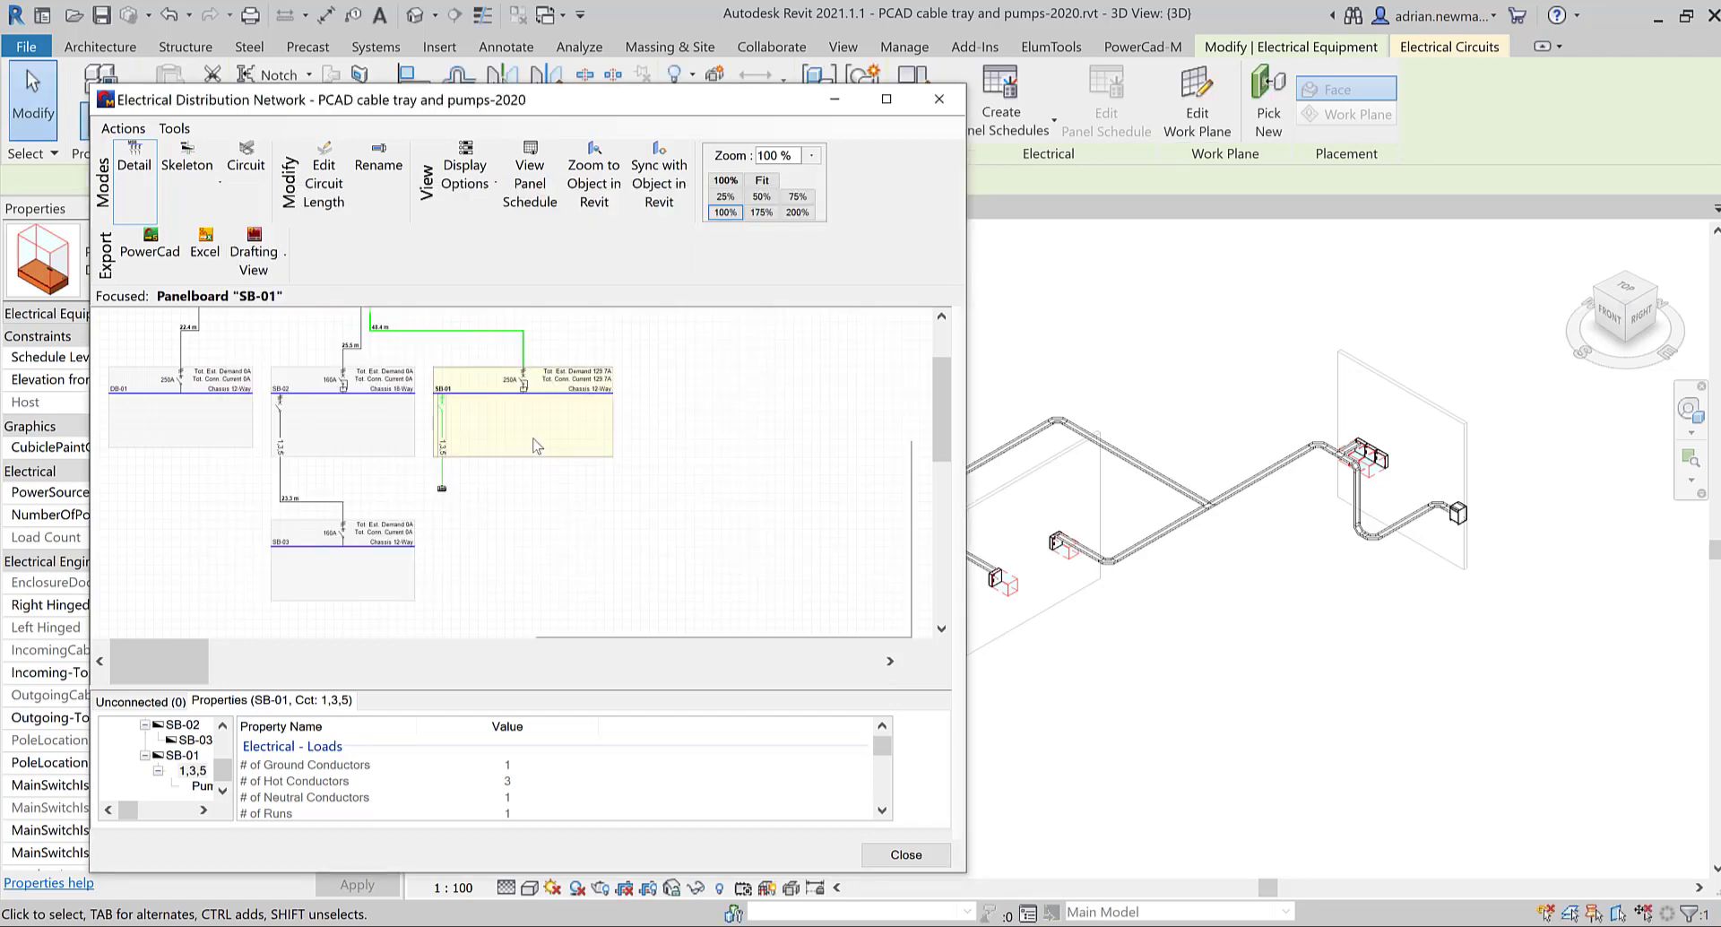
click(610, 449)
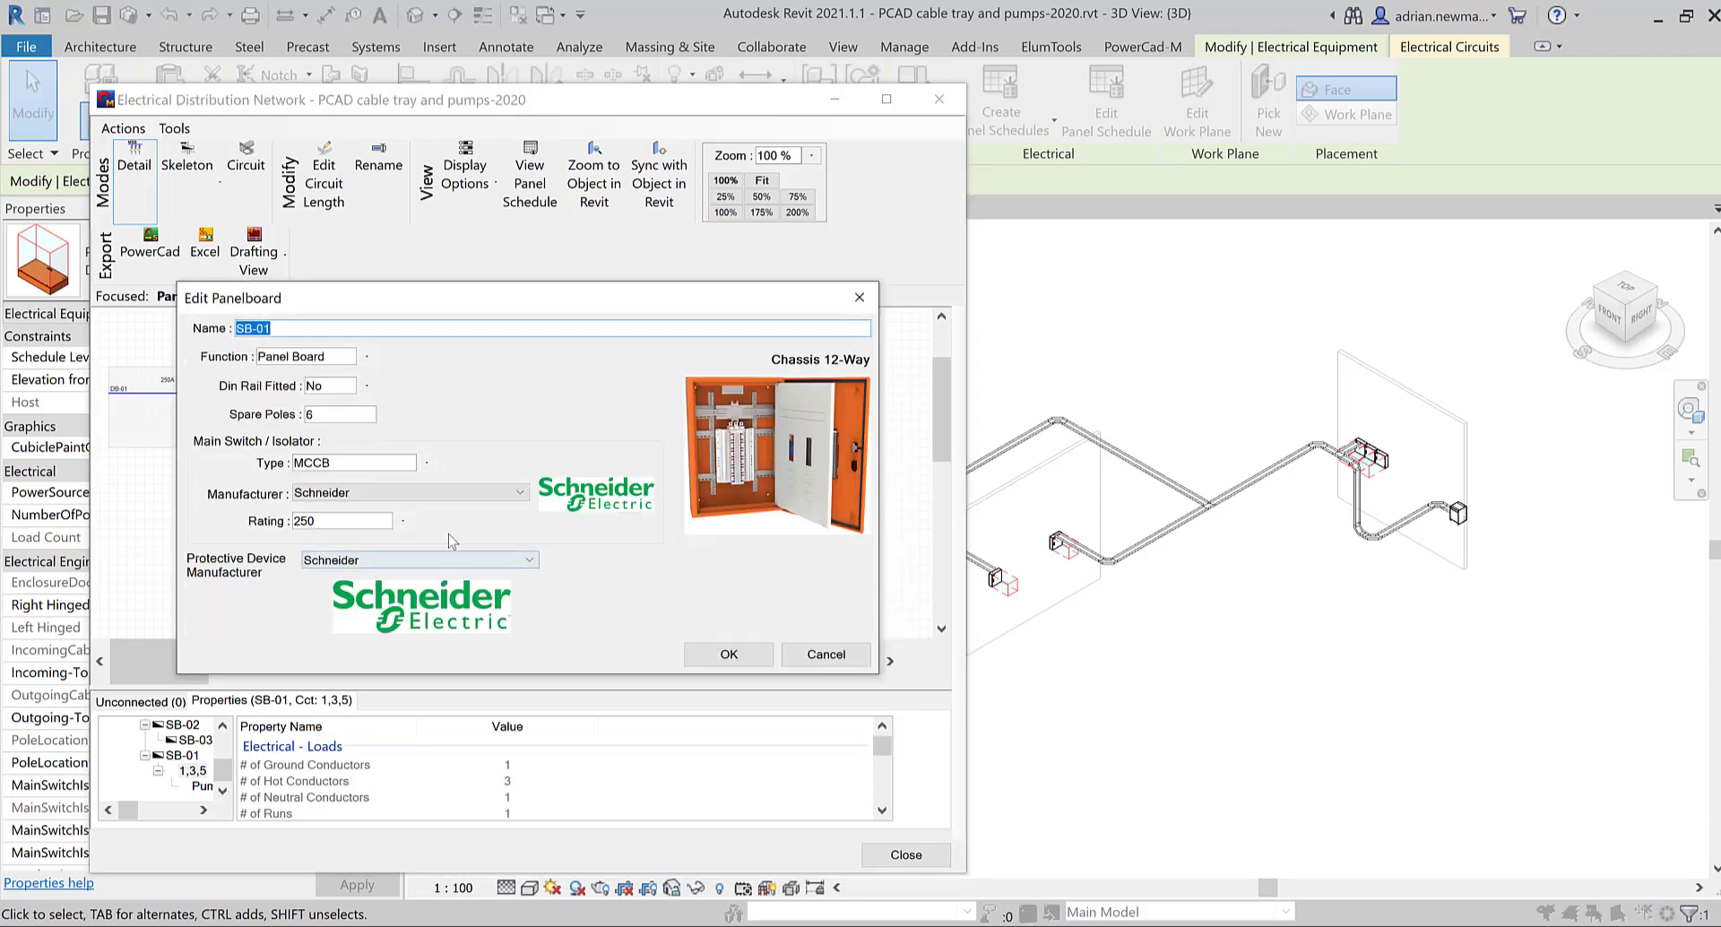
click(519, 494)
click(519, 493)
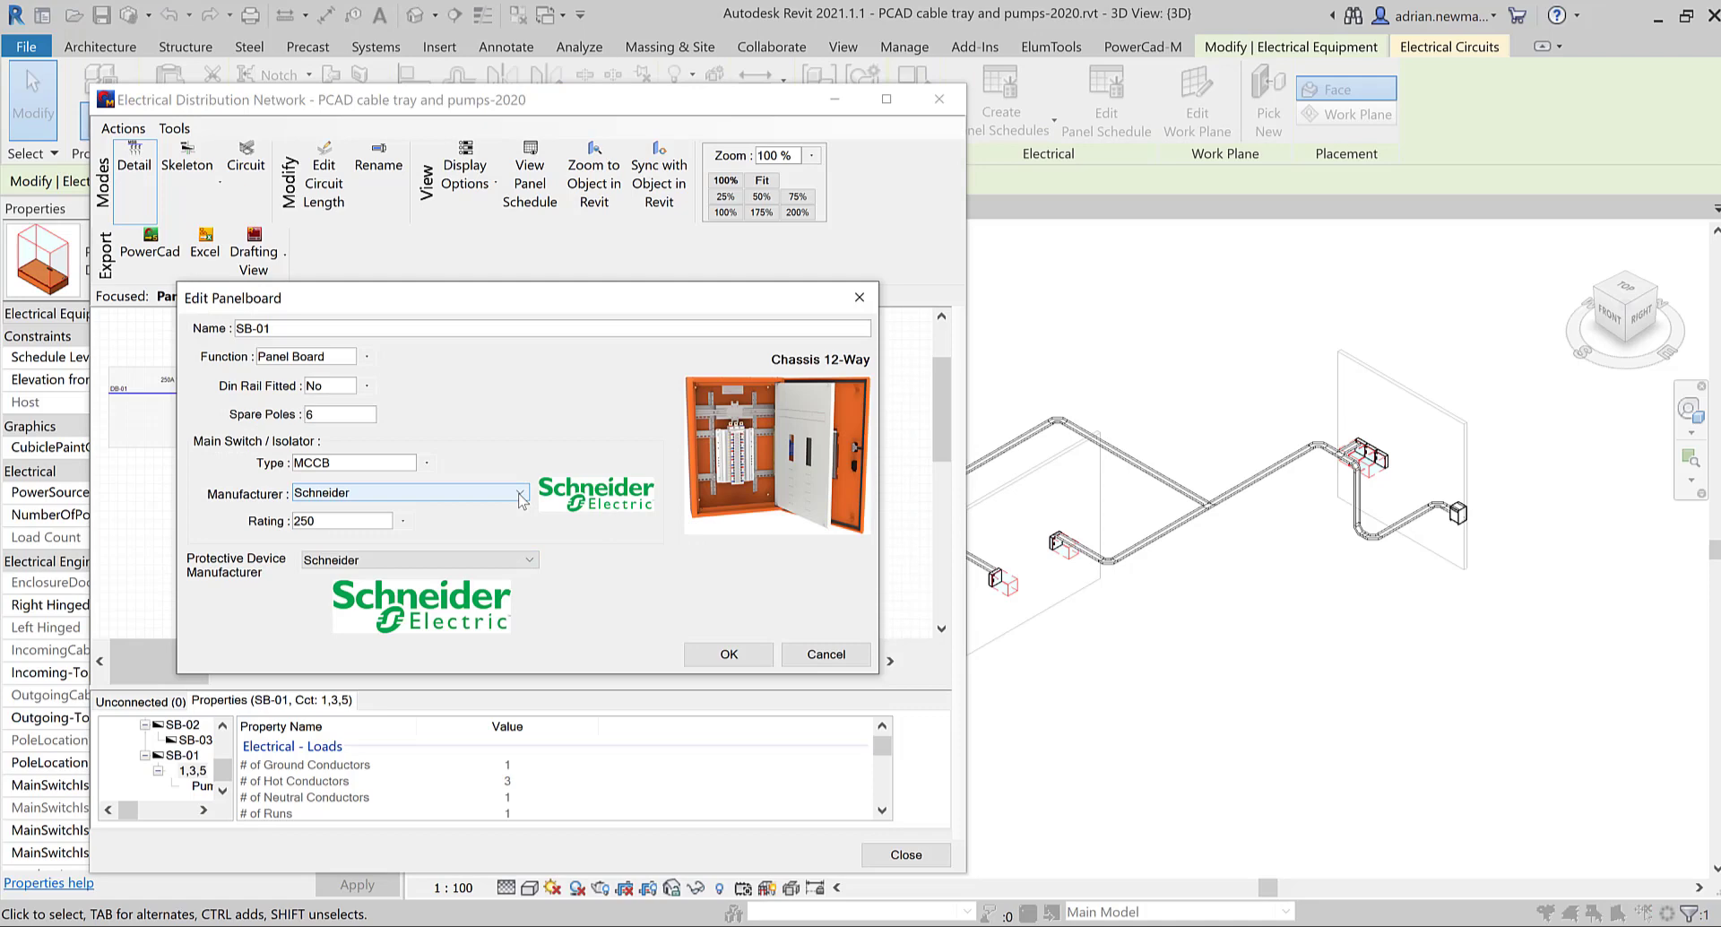
click(519, 496)
click(323, 520)
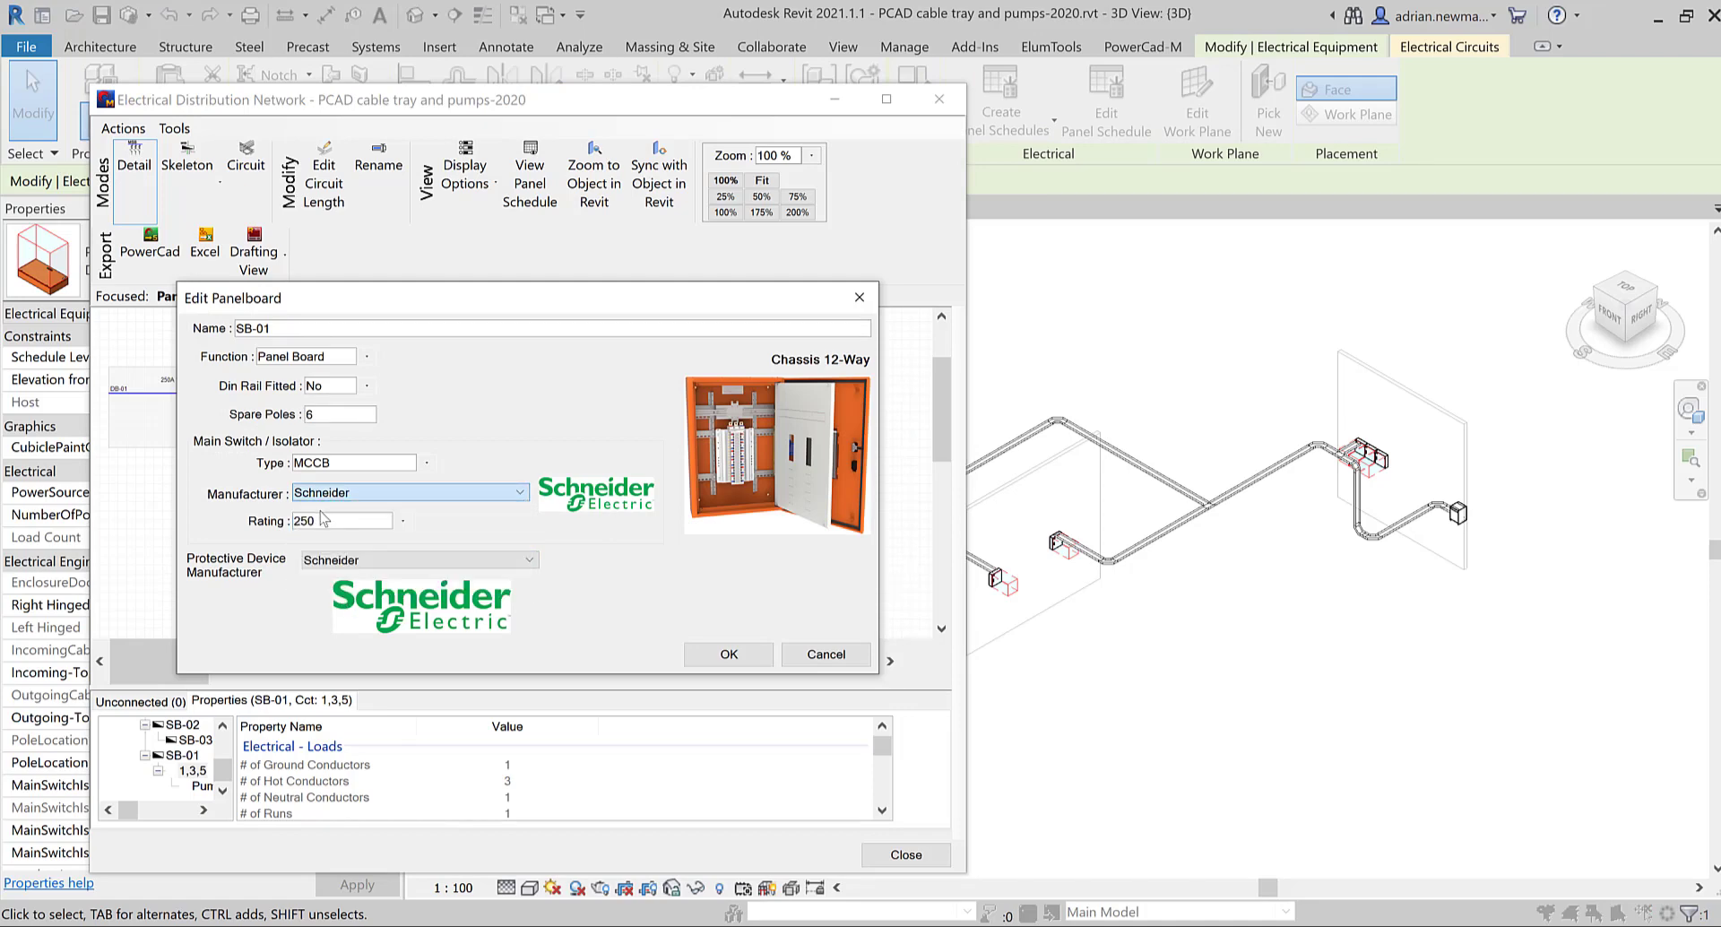
click(530, 560)
click(502, 577)
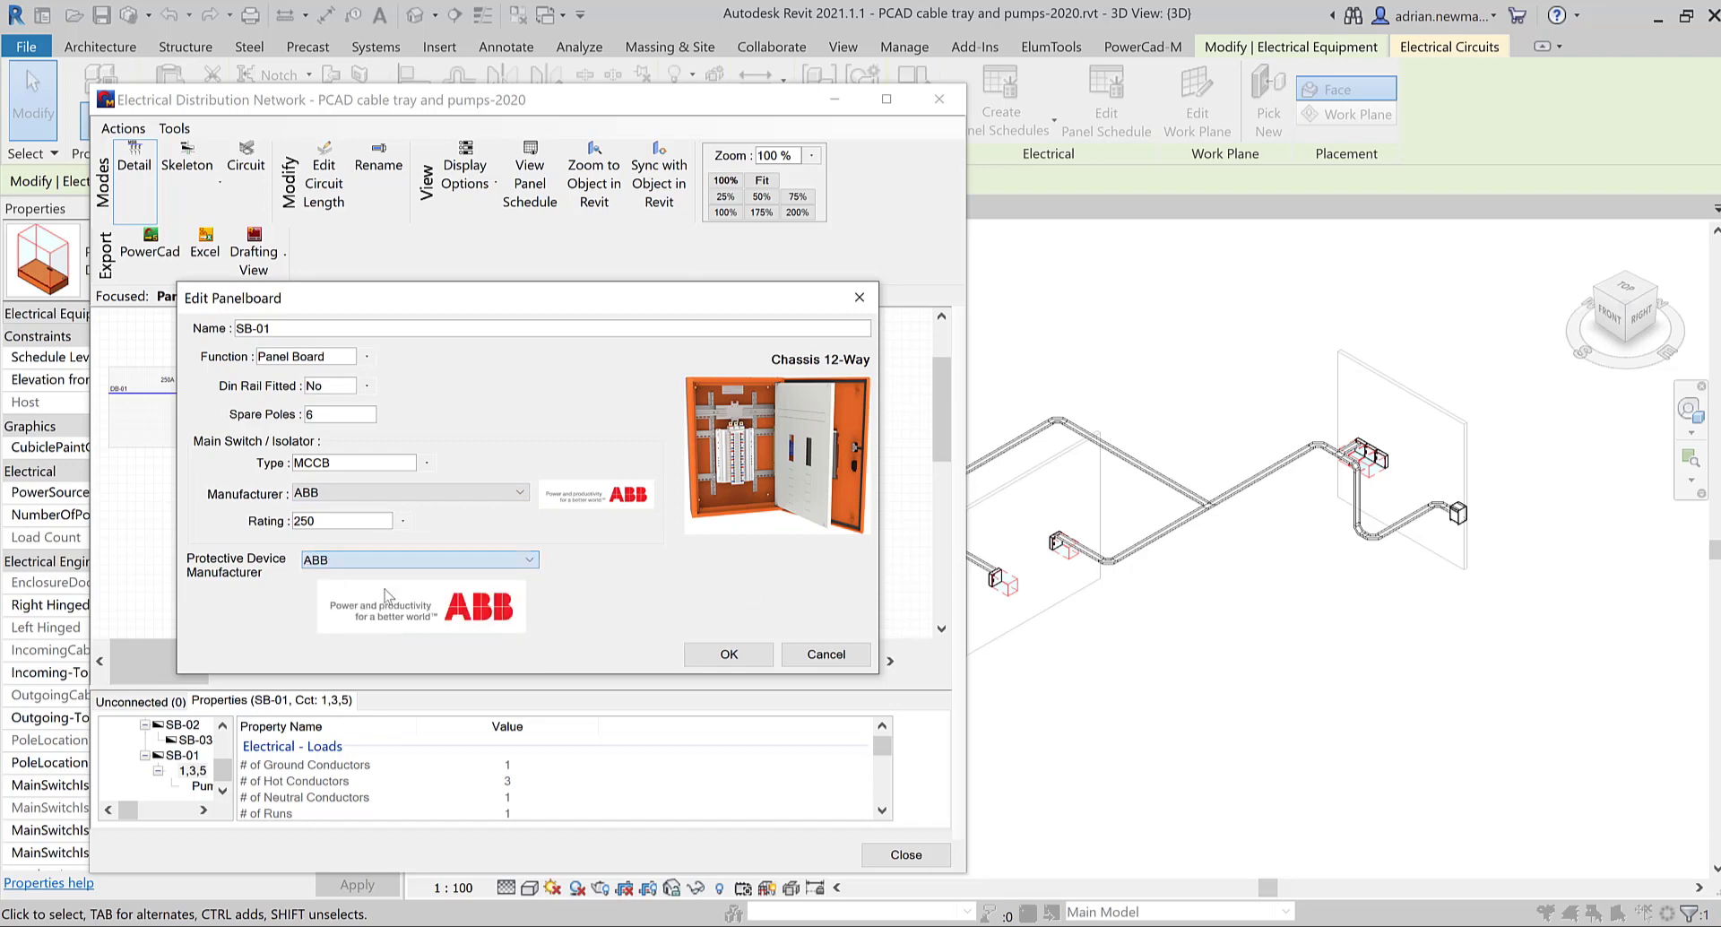
click(742, 656)
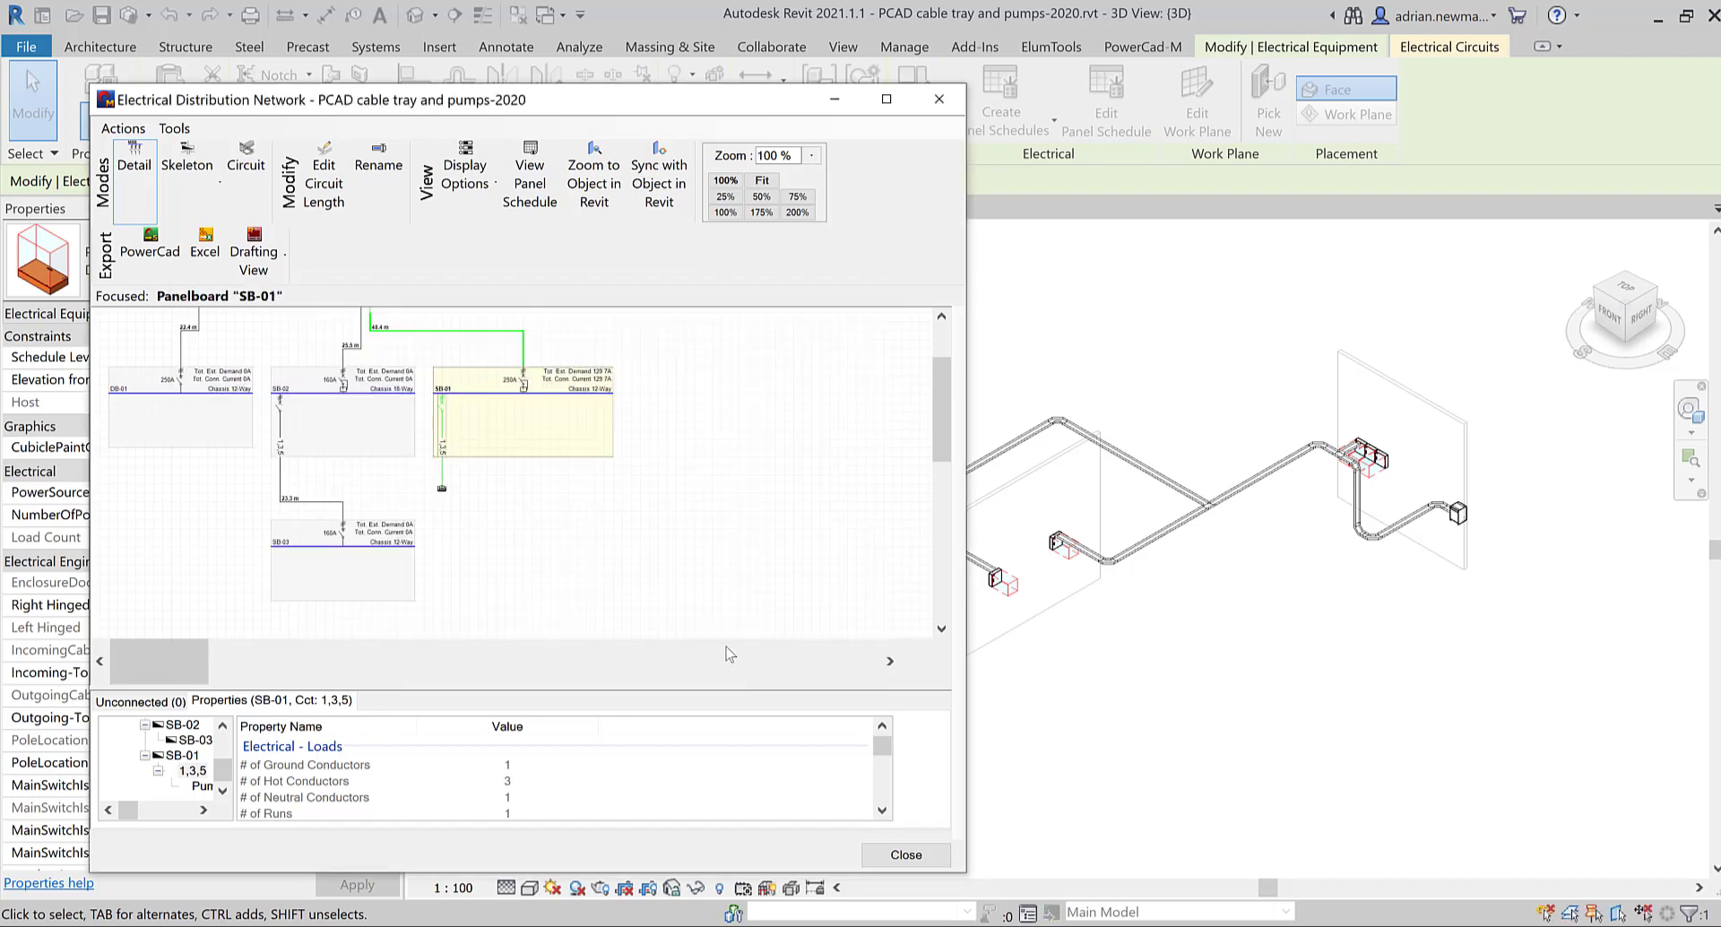
Check the protective device manufacturer in Pump P-01's motor properties and close them without changes
right_click(444, 491)
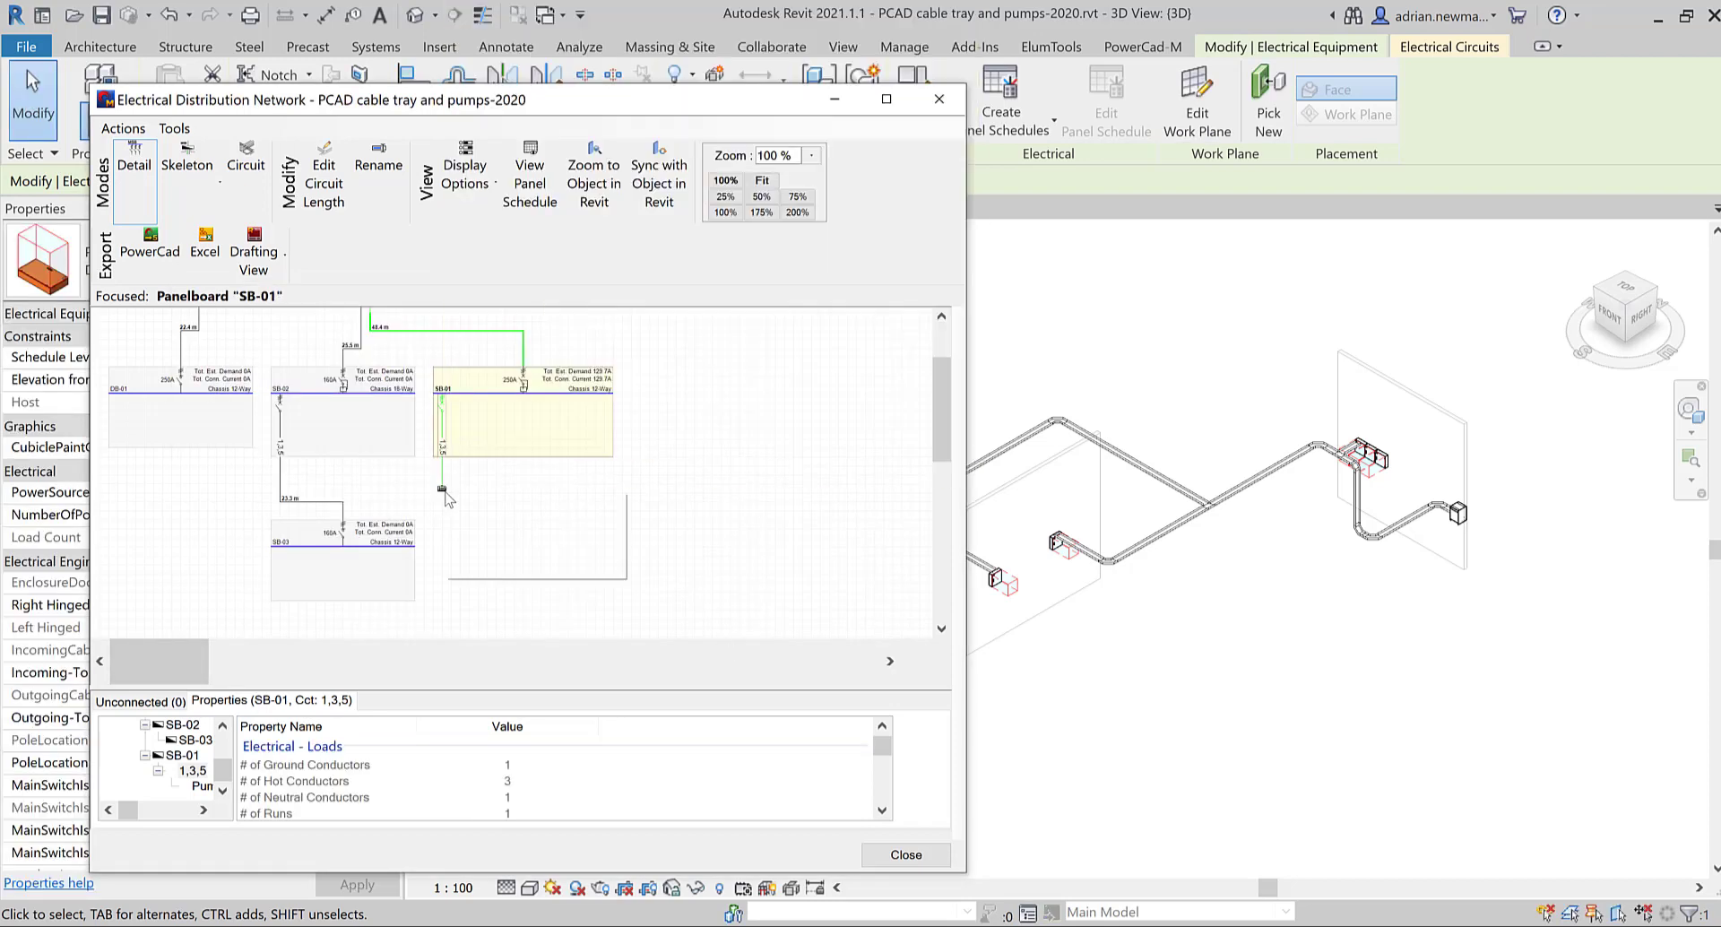
click(541, 530)
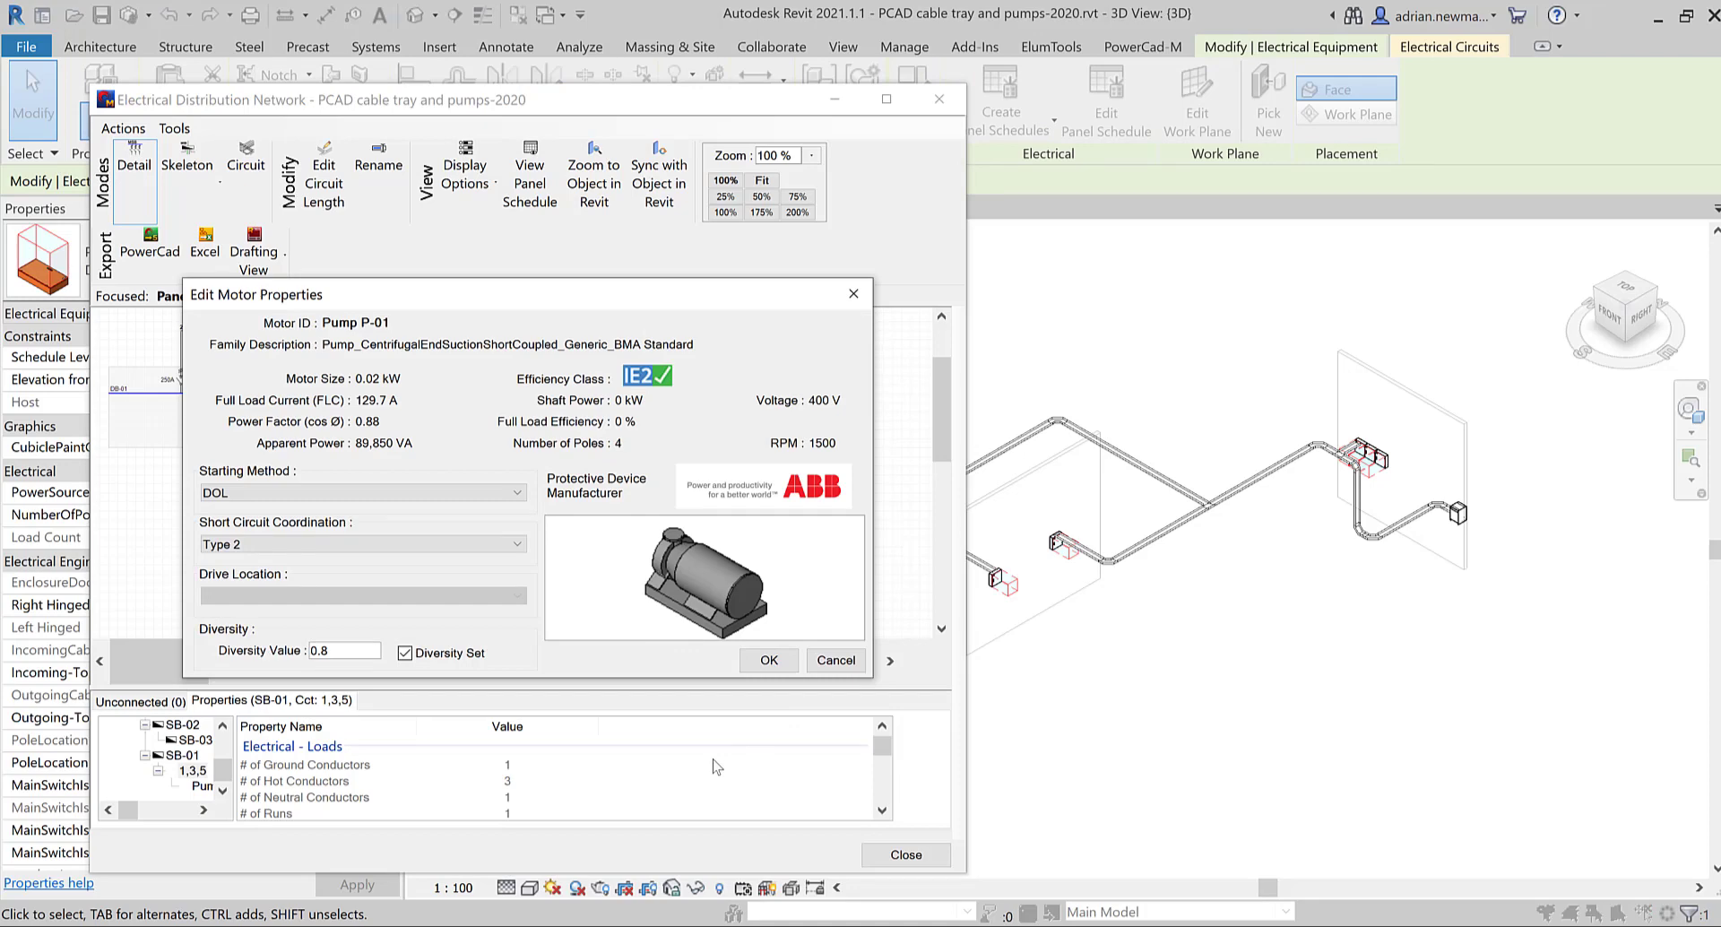
click(838, 660)
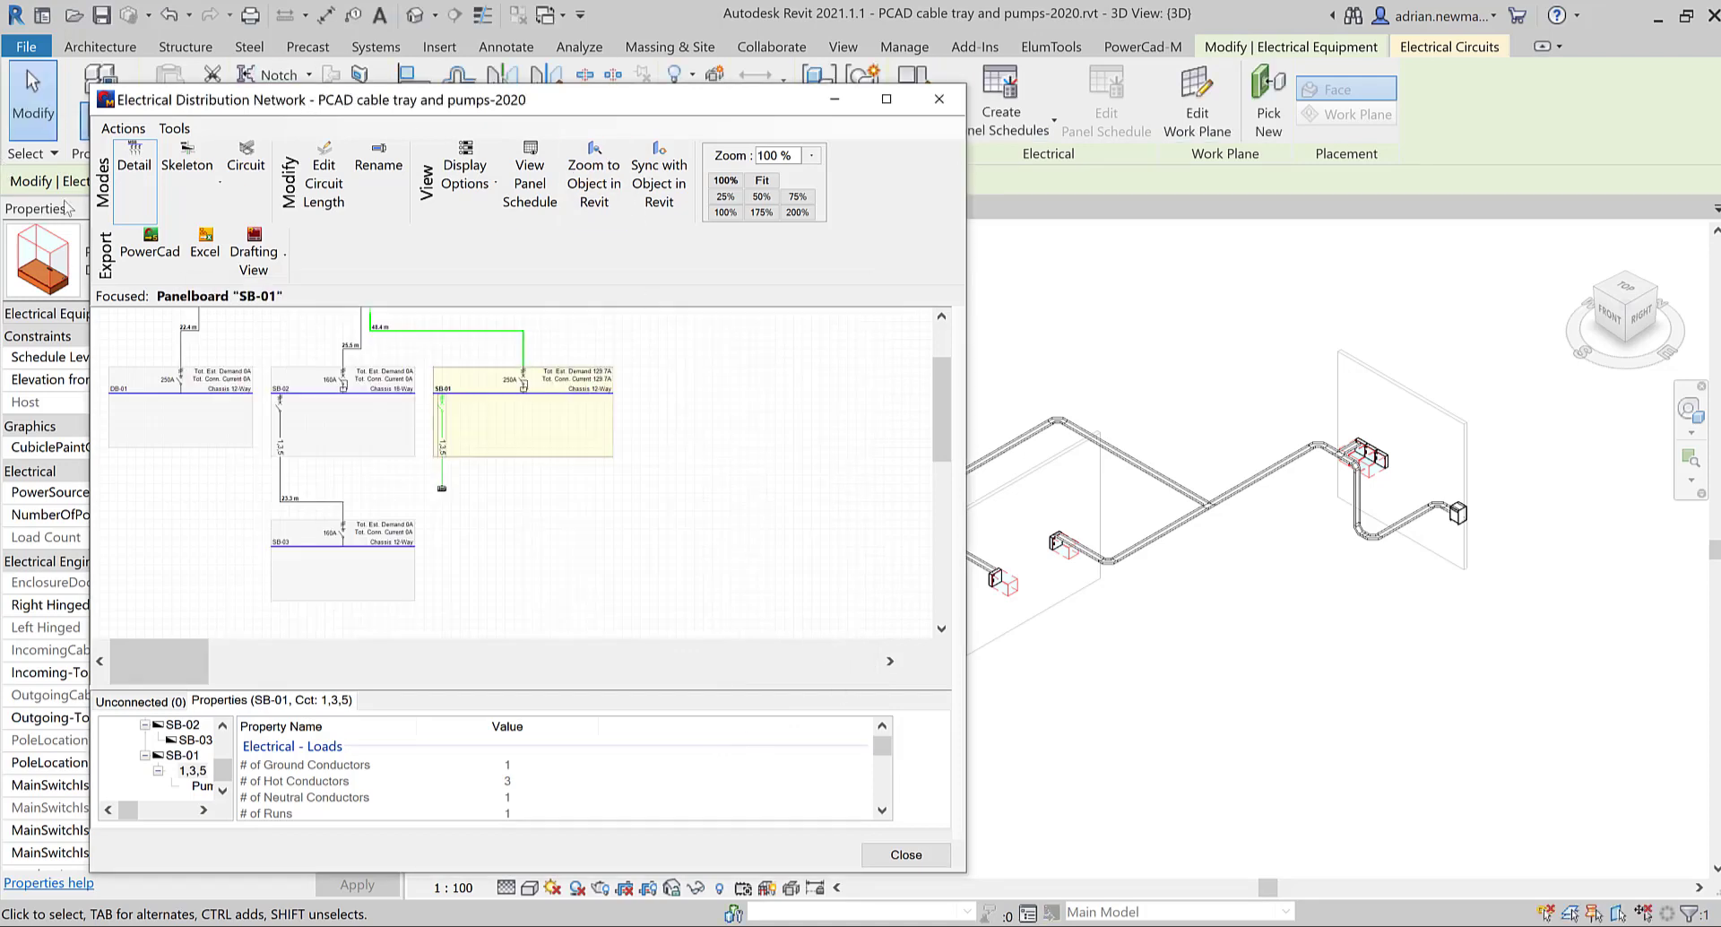
Export the network with Equipment Loads (Full Load Current) and import it into PowerCad-5 without saving the current project there
click(161, 249)
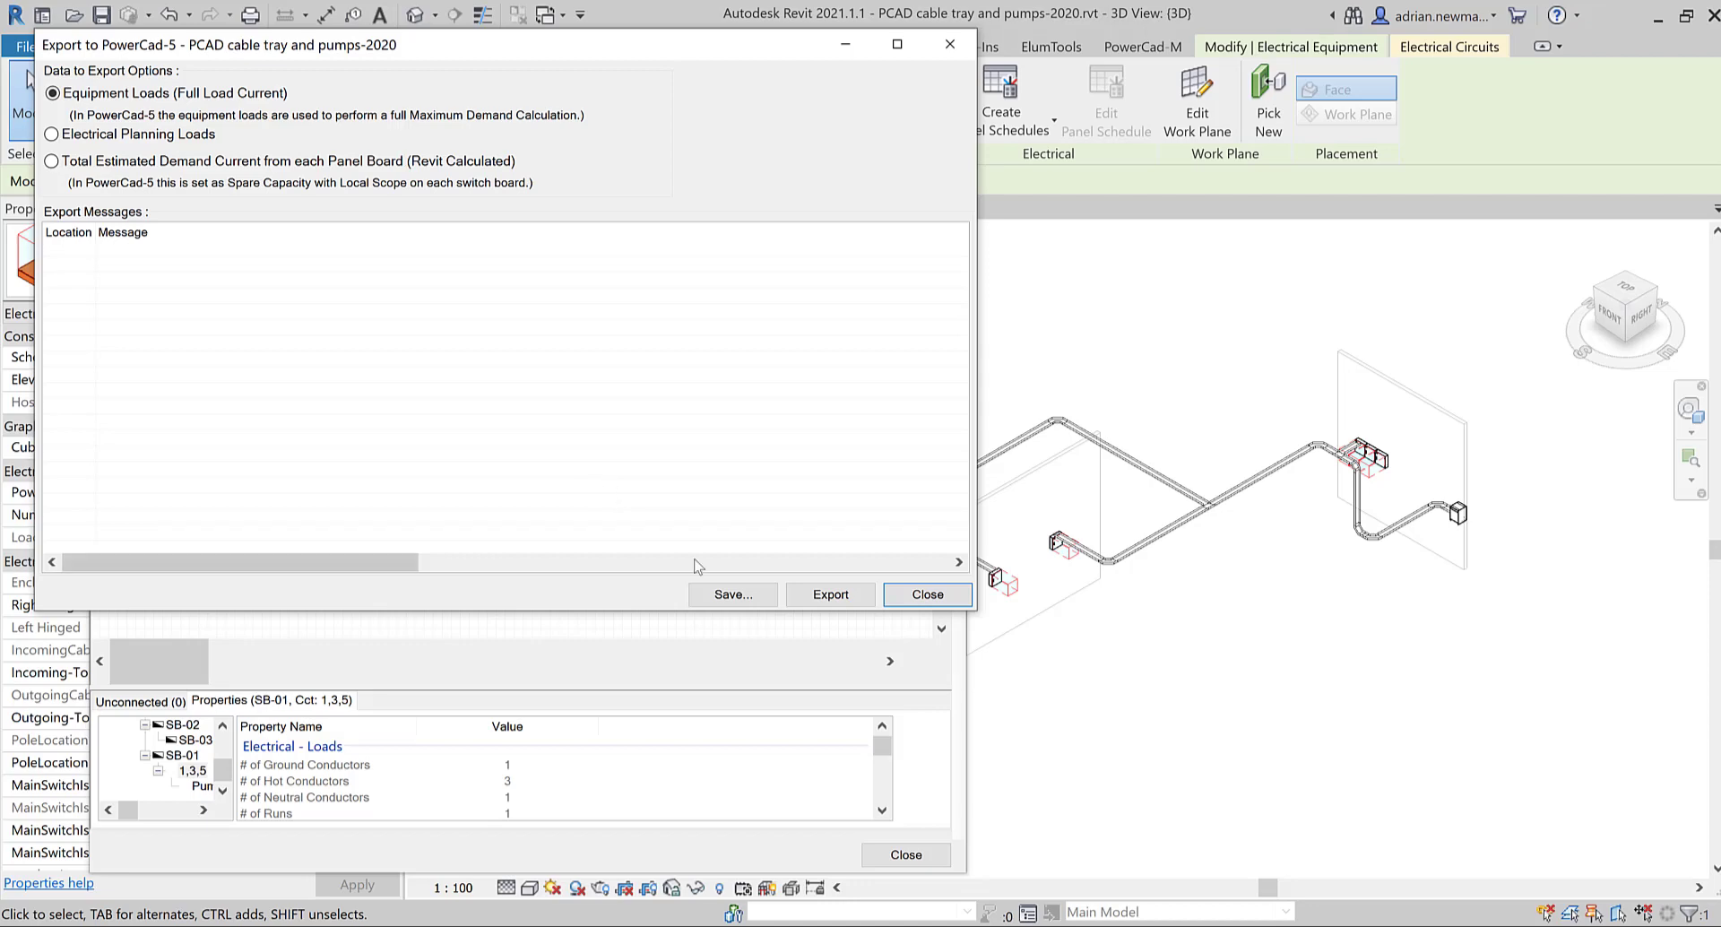
click(831, 594)
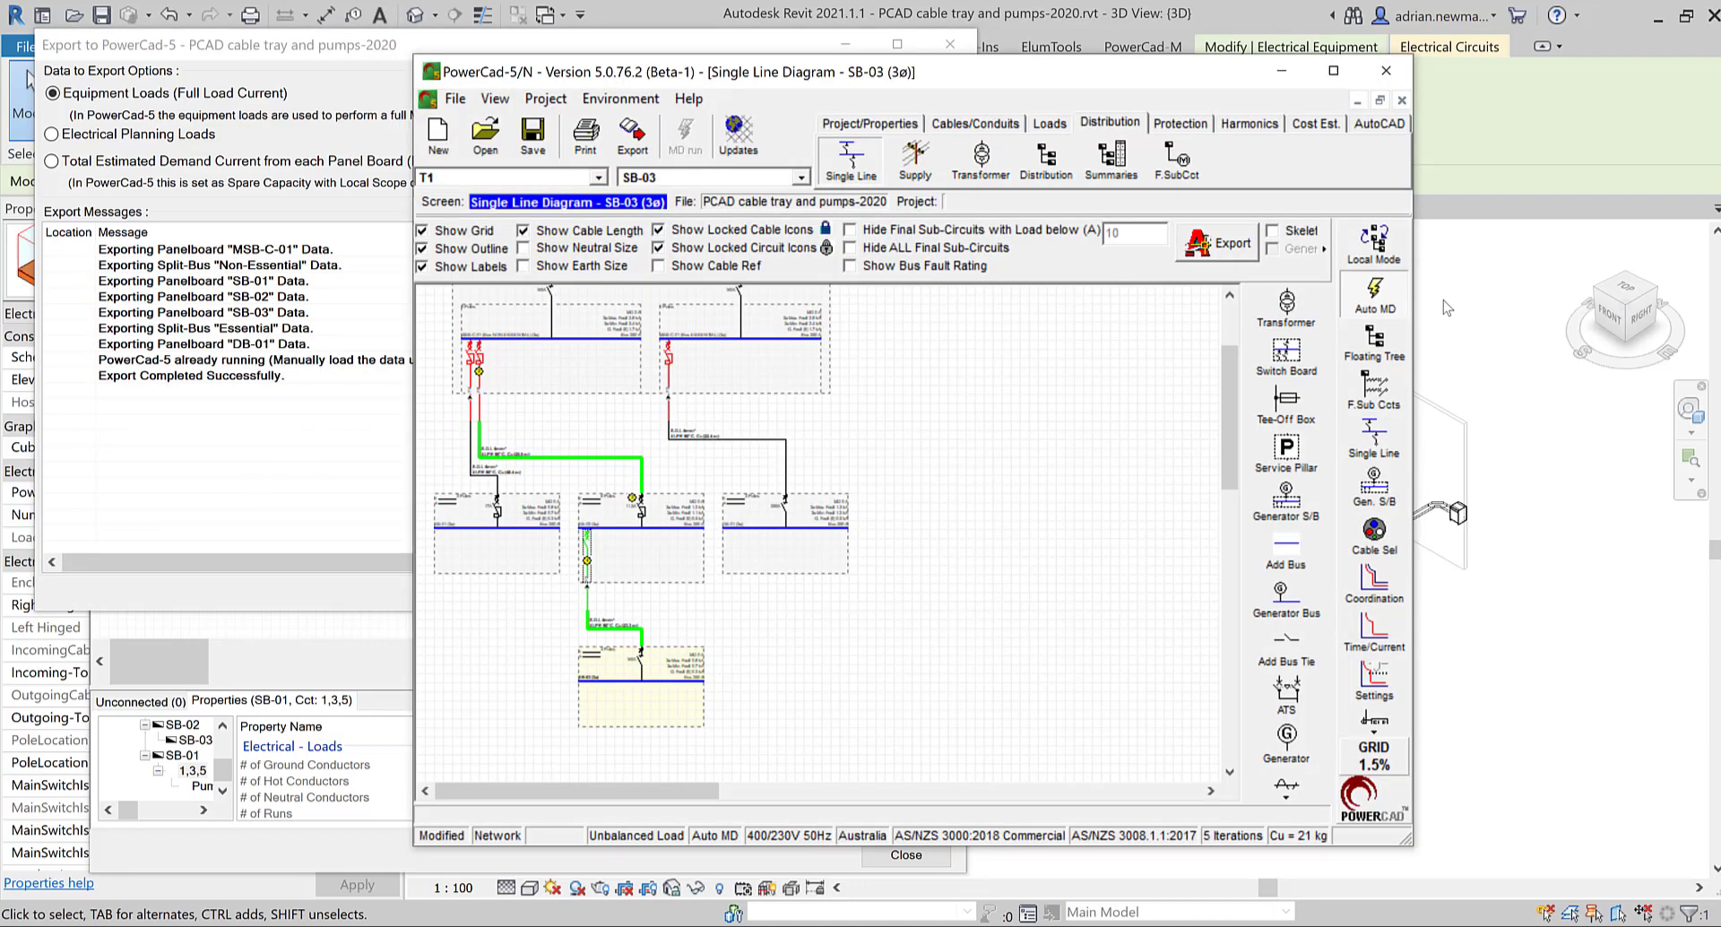
drag(1413, 304, 1628, 331)
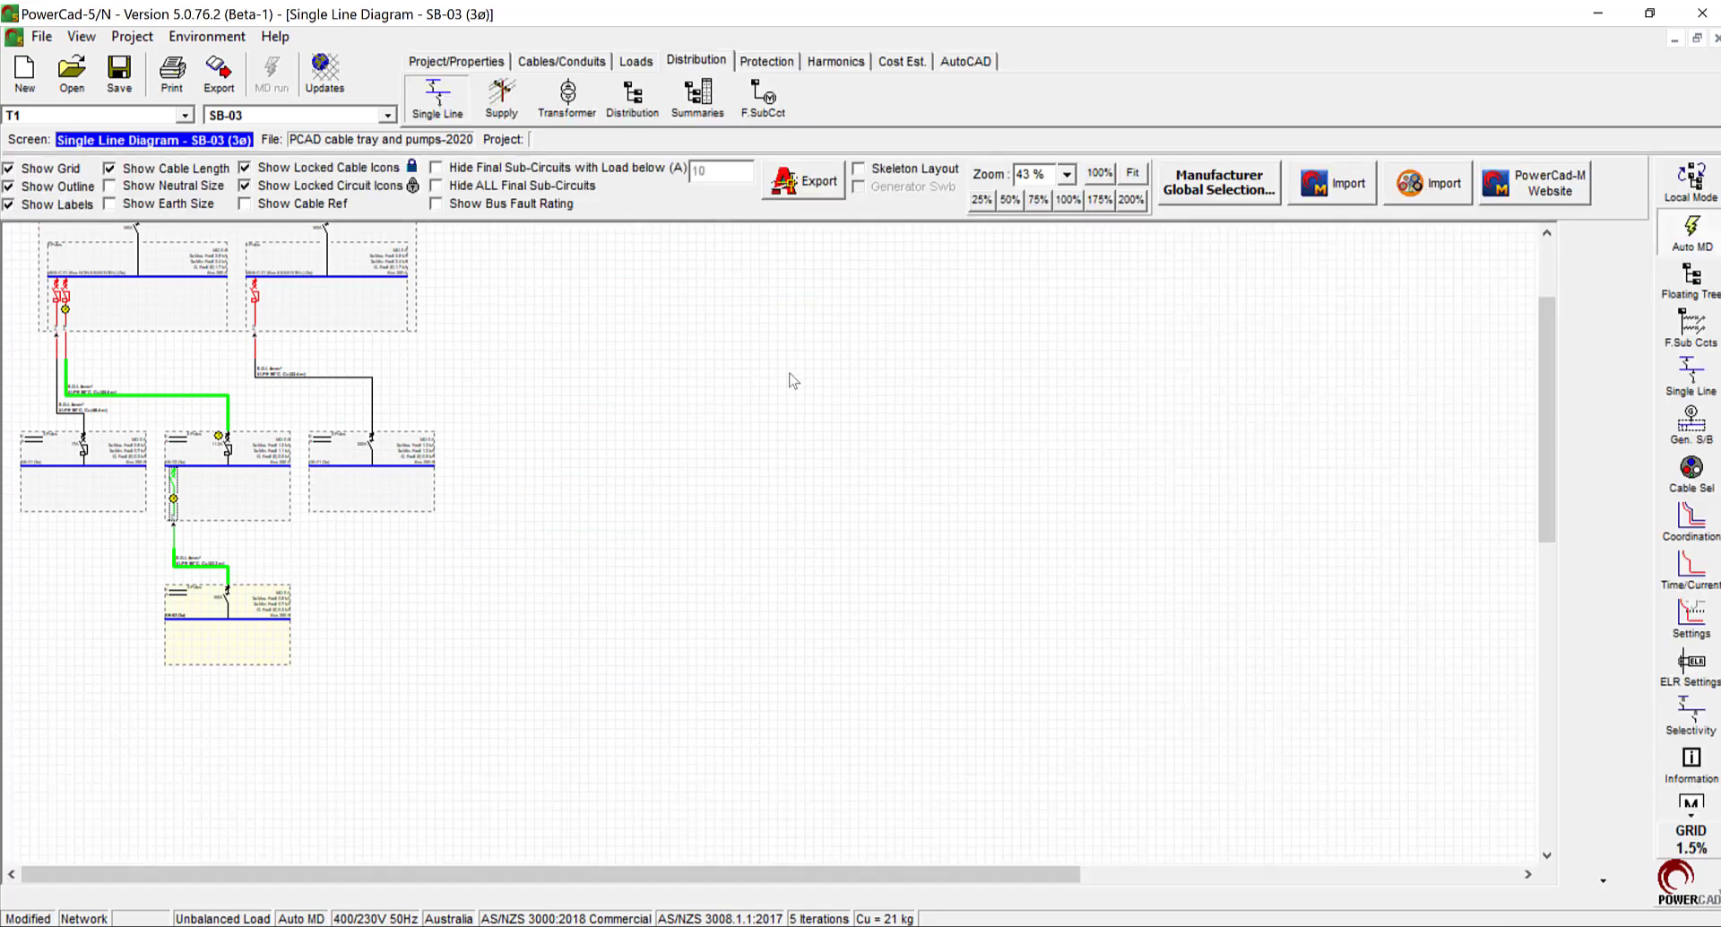
click(1337, 184)
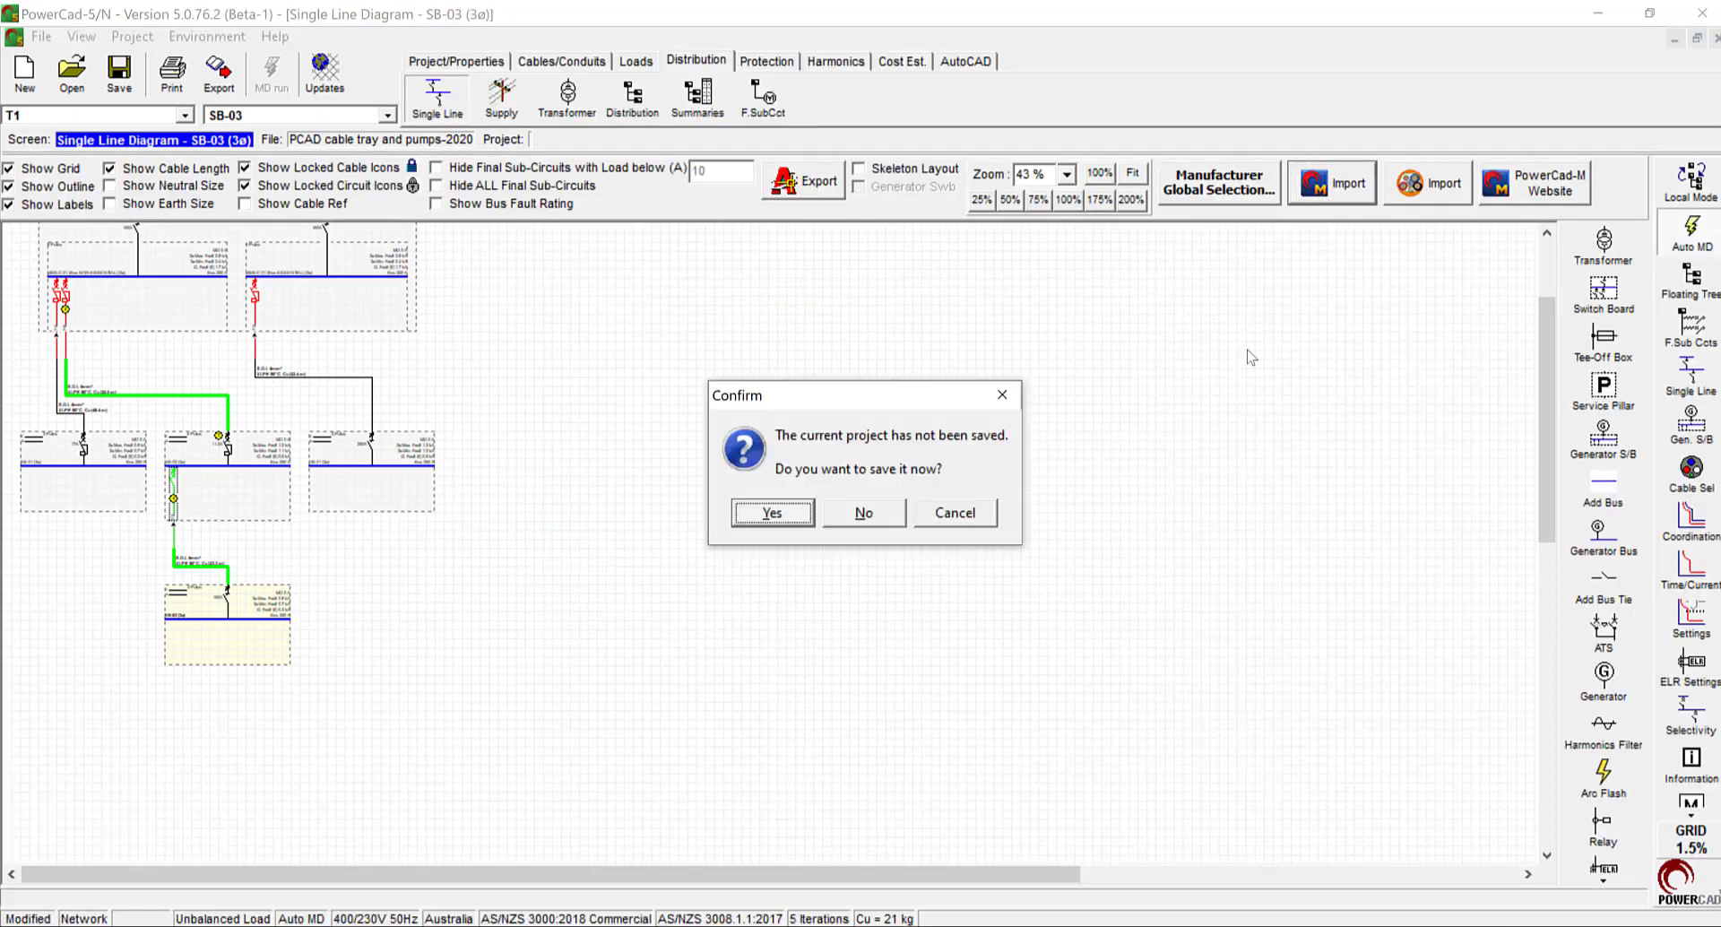
click(863, 513)
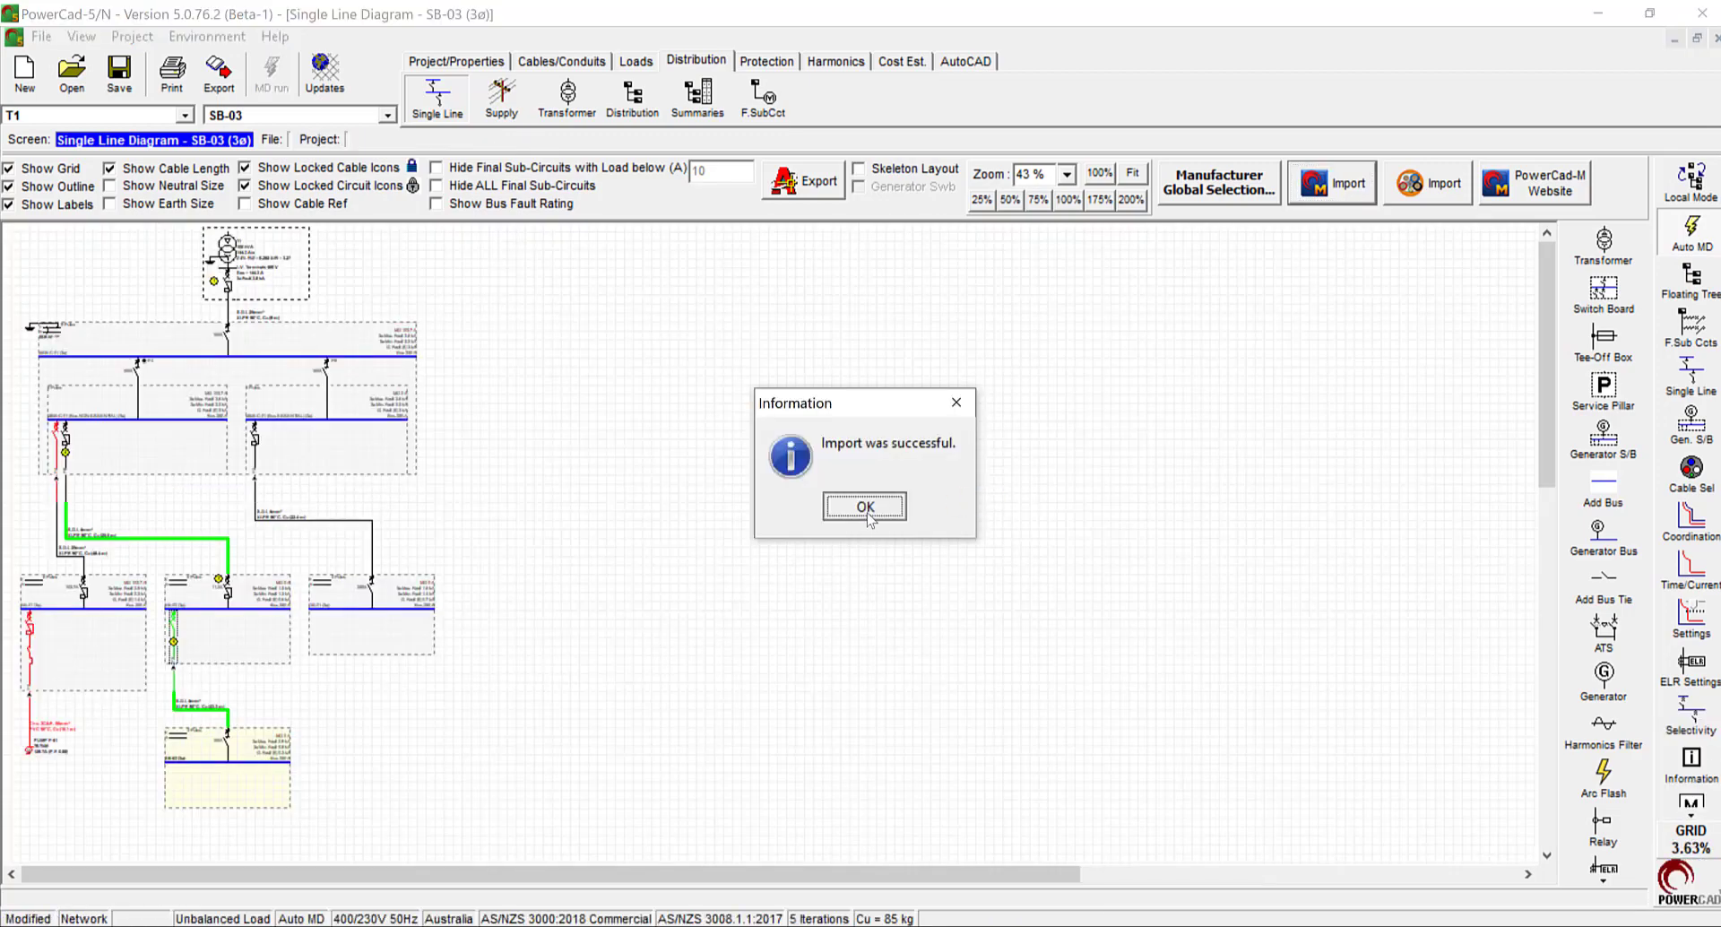
click(867, 513)
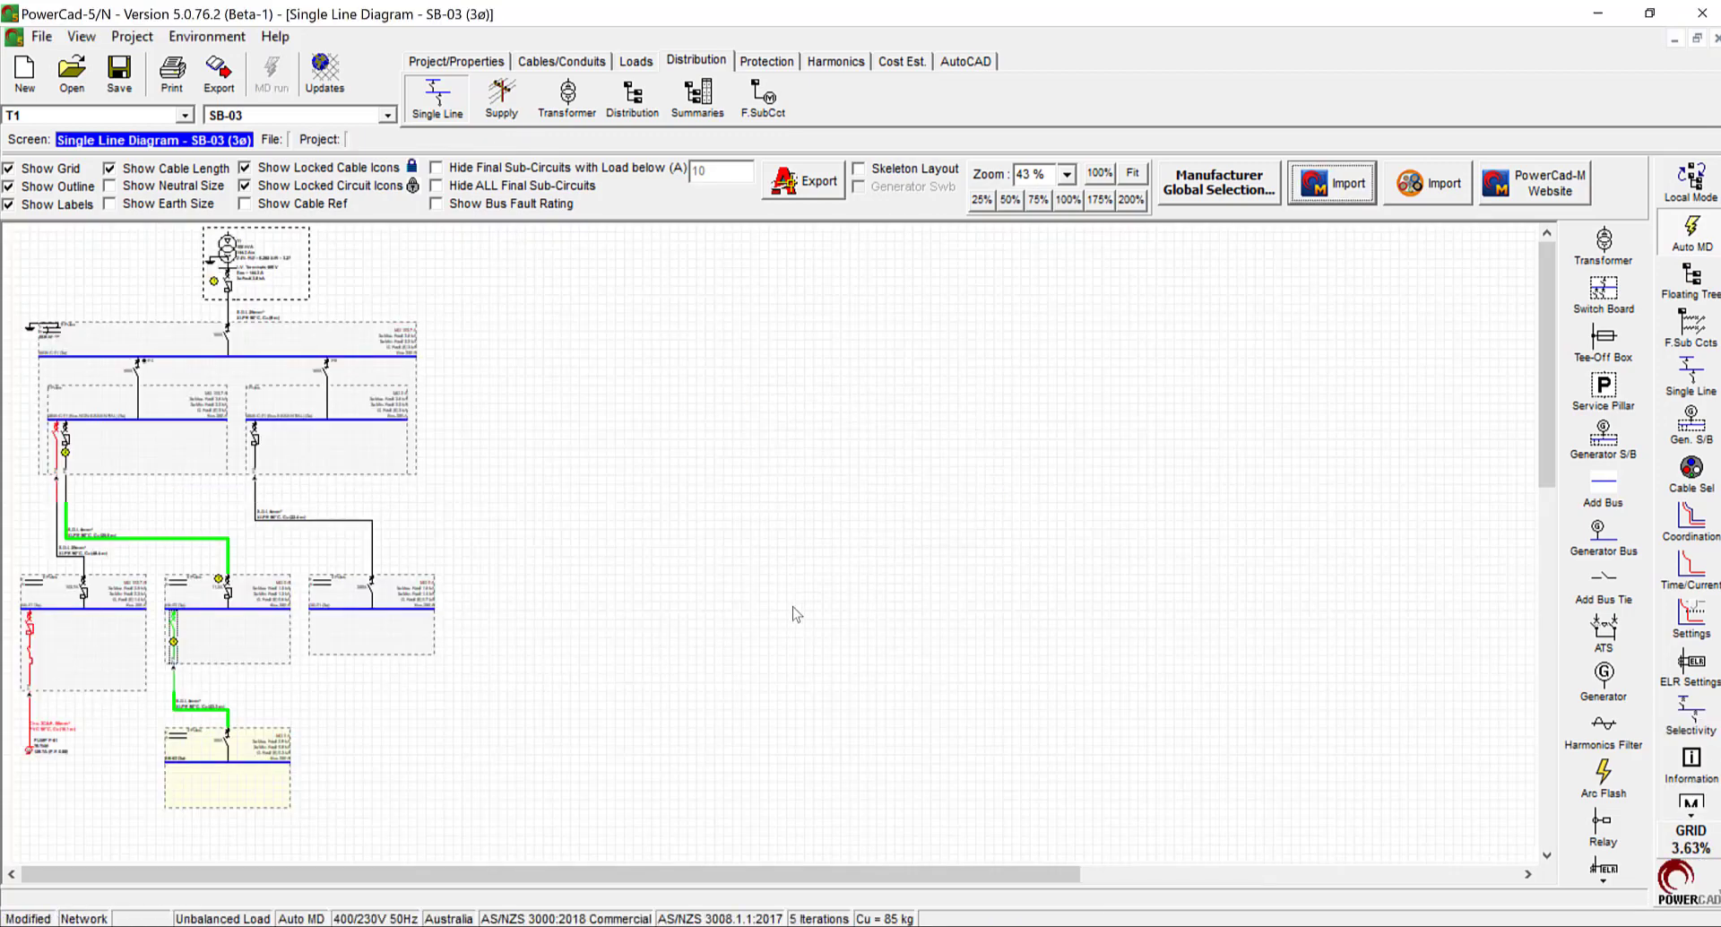
Review the three-phase motor data of PUMP P-01 on the PowerCad-5 single line diagram and close its dialog
click(30, 751)
right_click(32, 753)
double_click(31, 752)
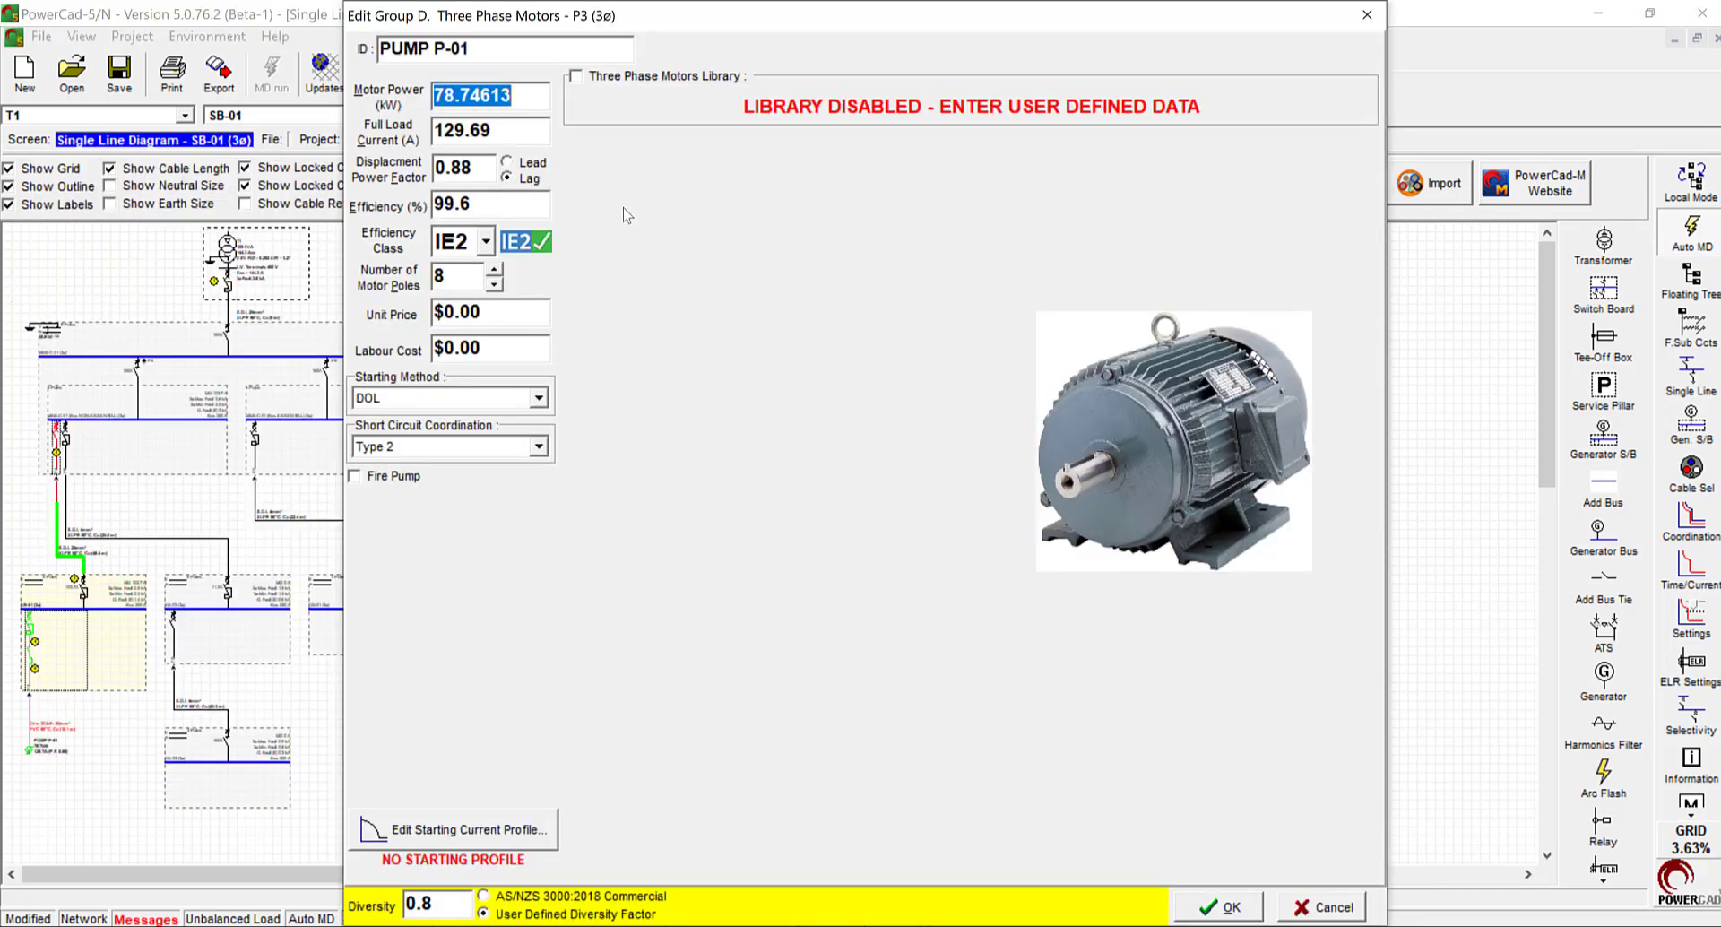
click(1367, 16)
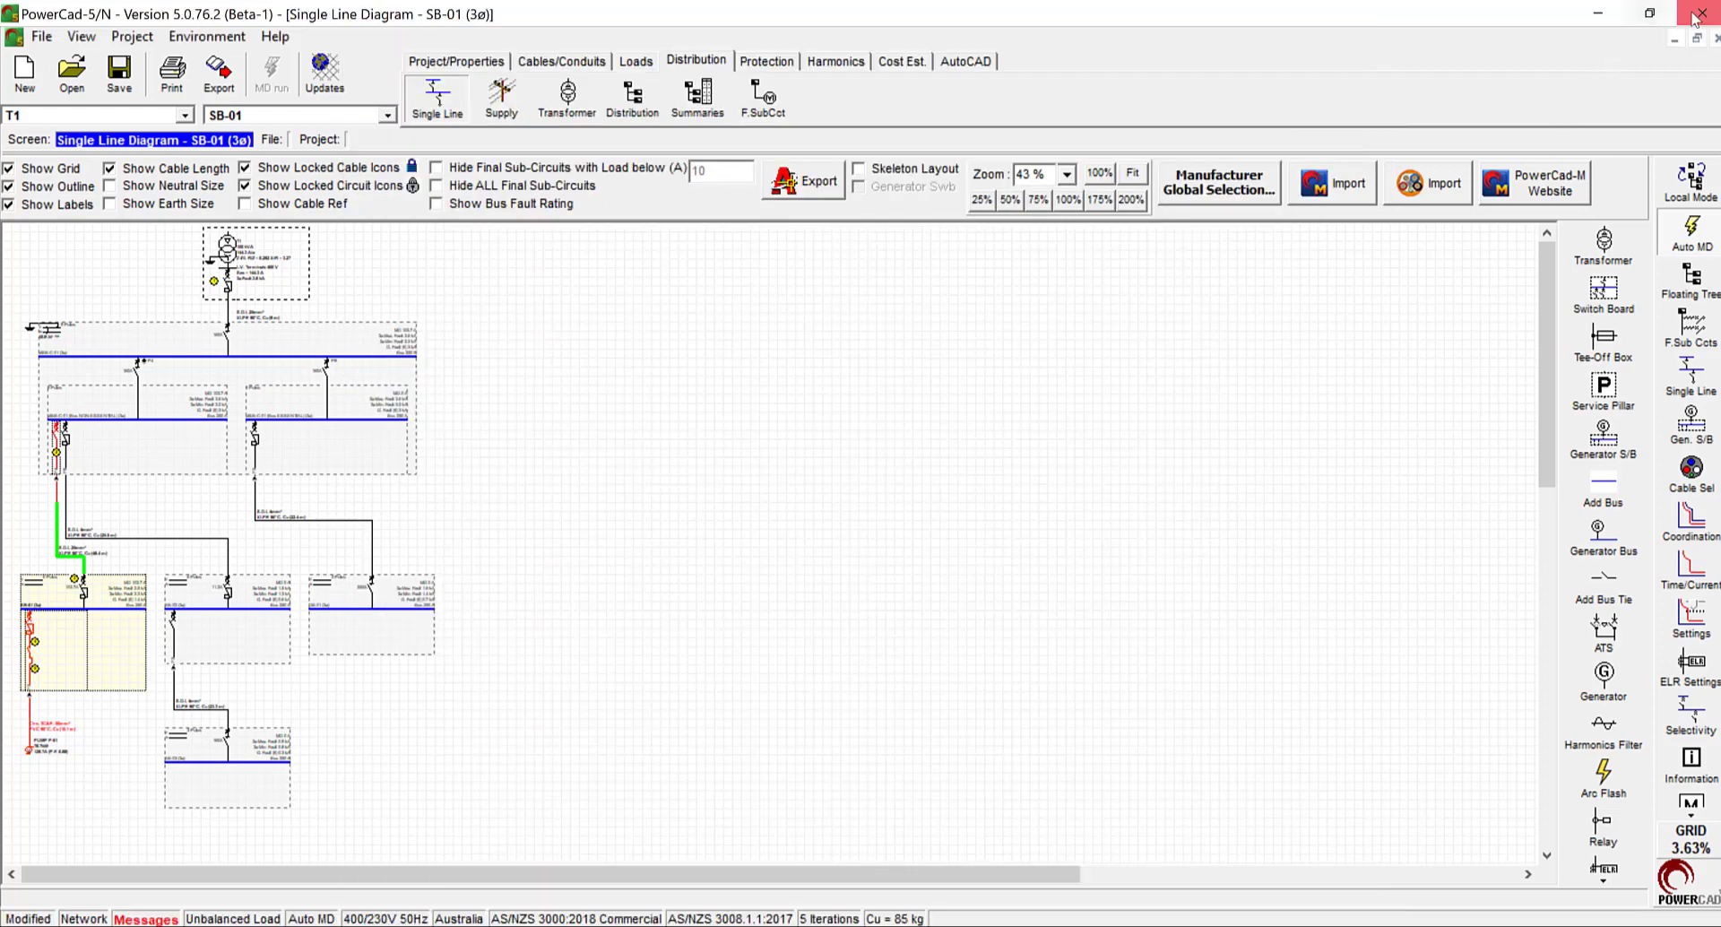
Close PowerCad-5 without saving the project, and close the PowerCad-5 export window in Revit
click(1437, 186)
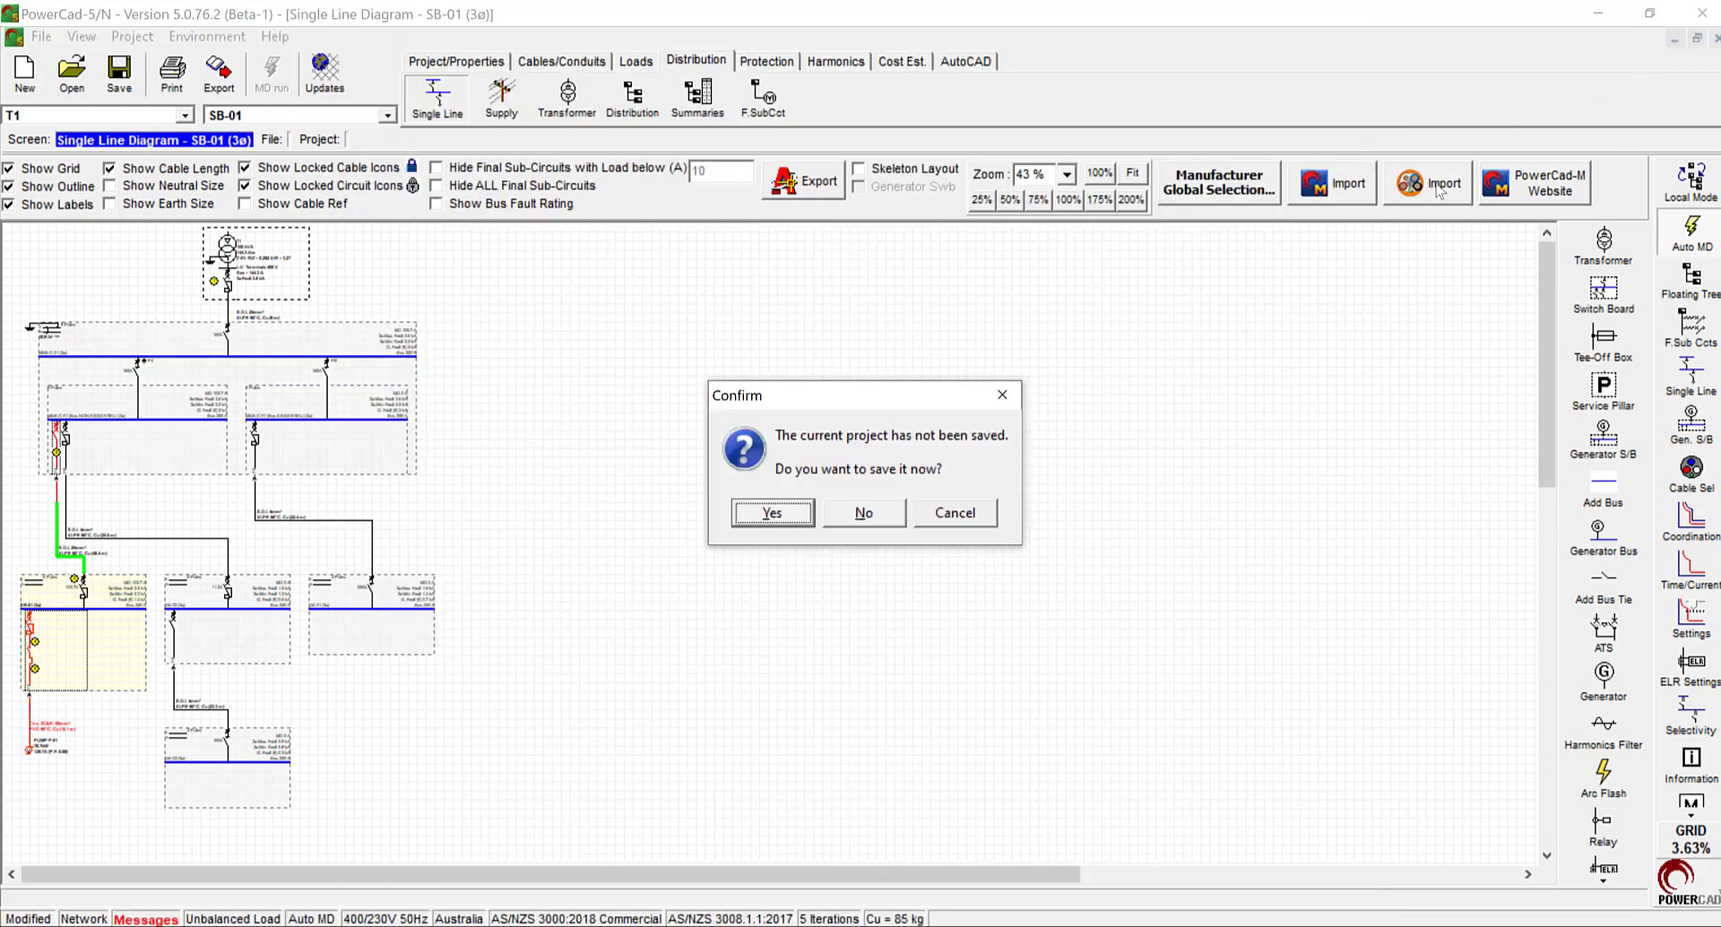
click(863, 513)
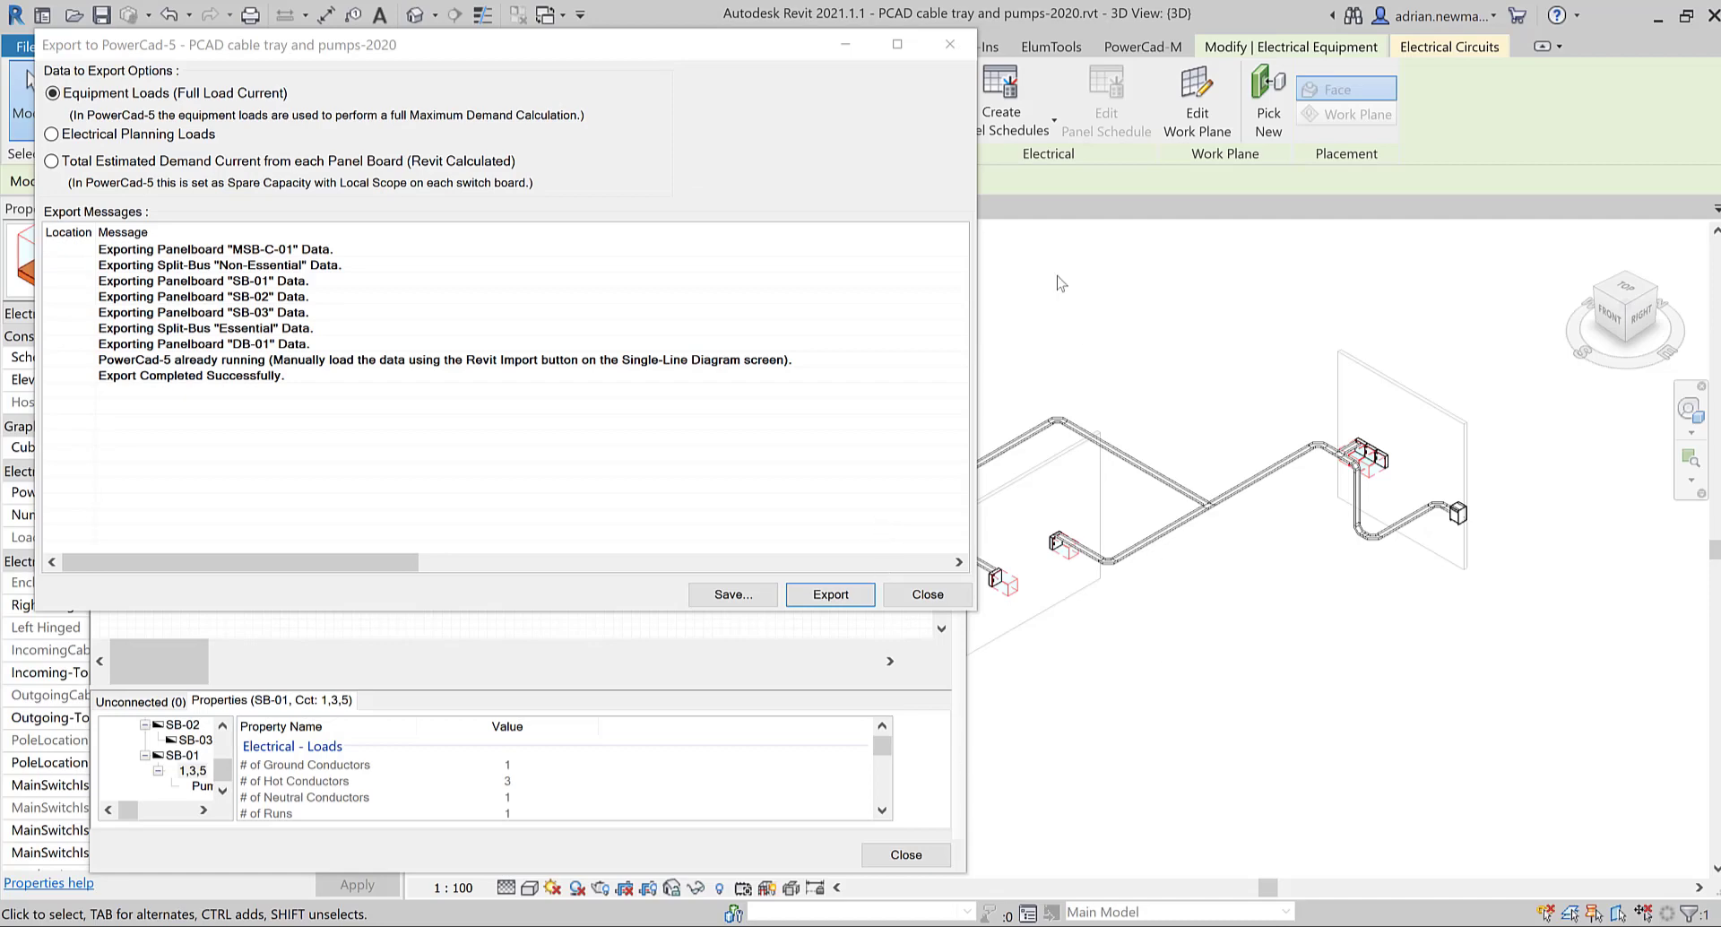
click(949, 44)
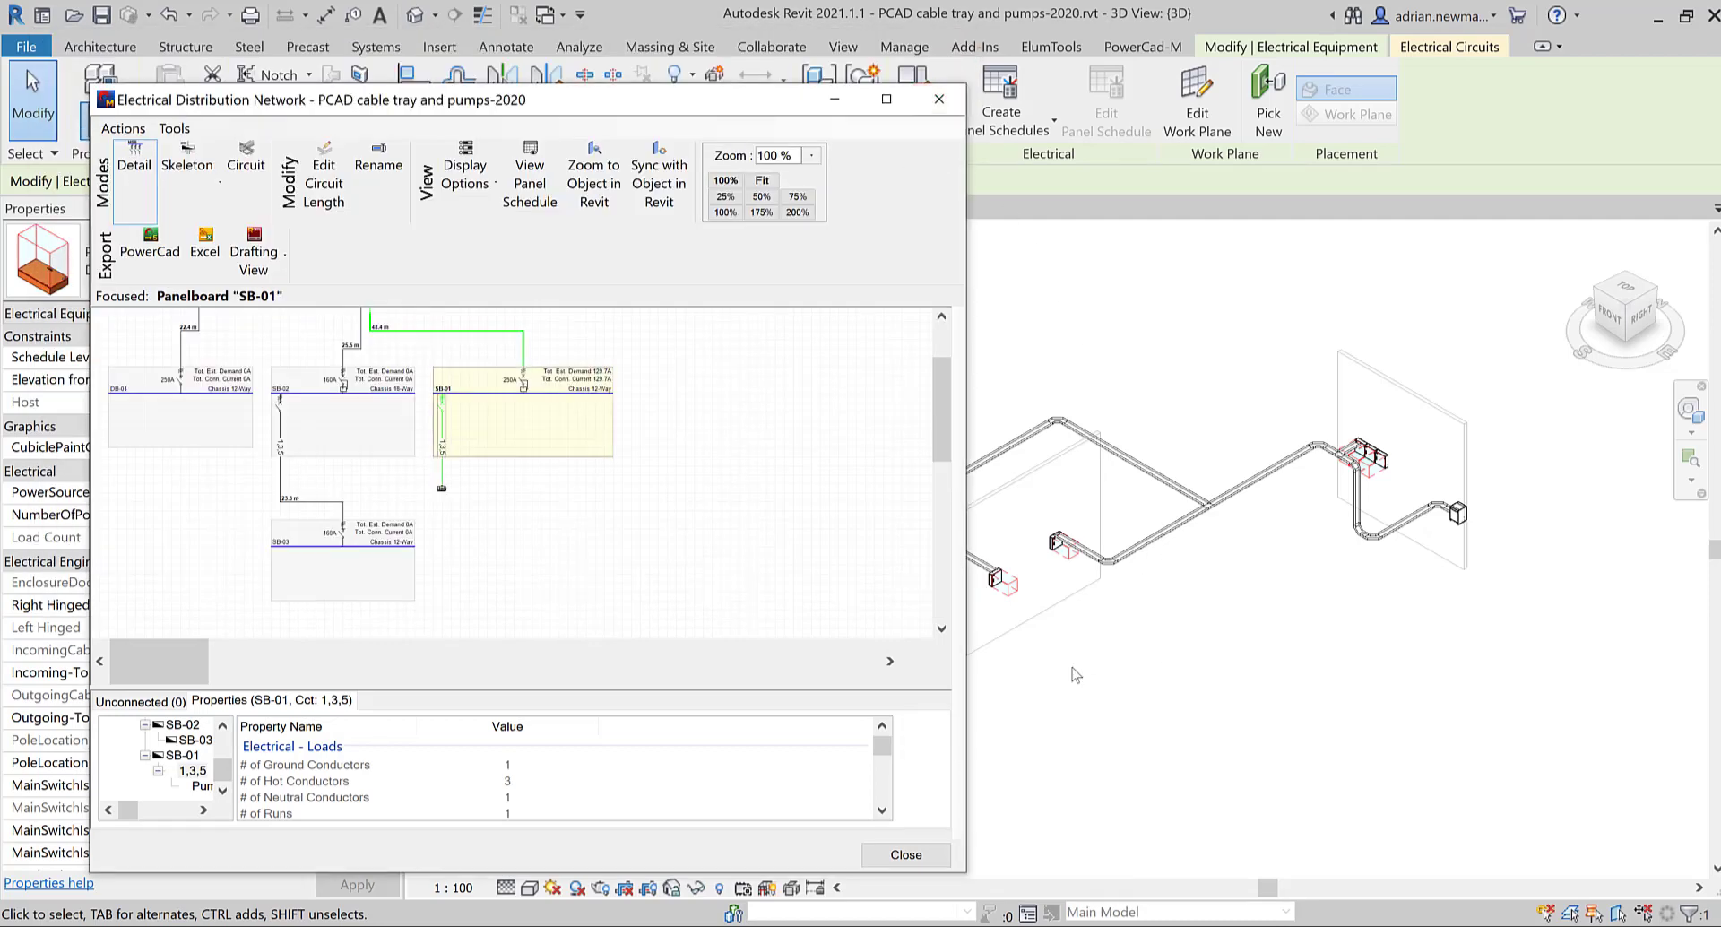